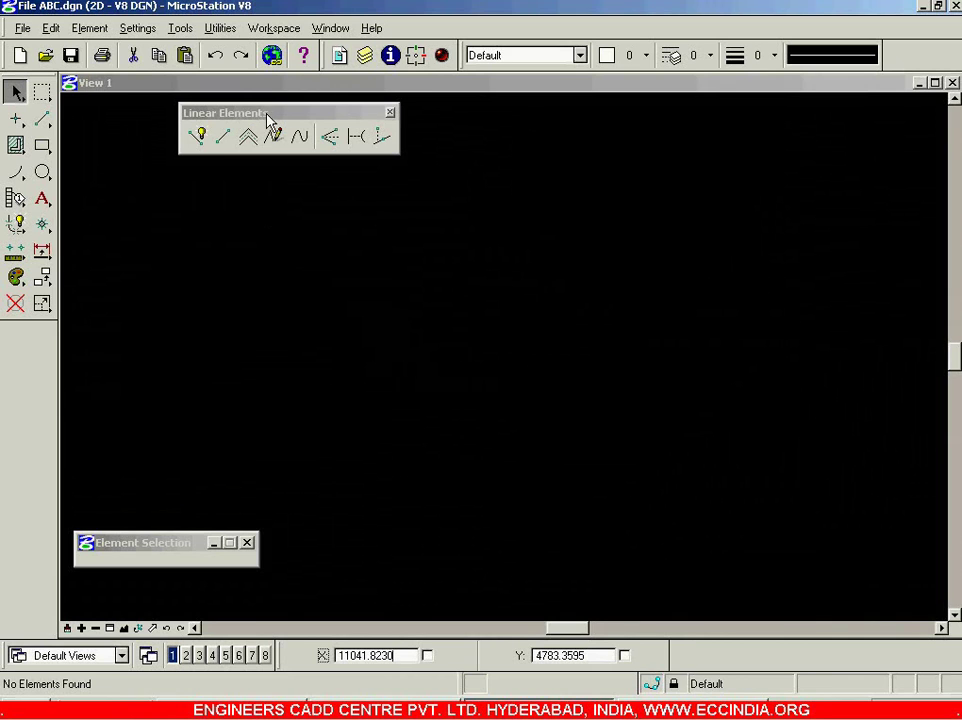
Pick Place Line, toggle View 8 on and off, and undock AccuDraw into View 1
drag(273, 112, 275, 96)
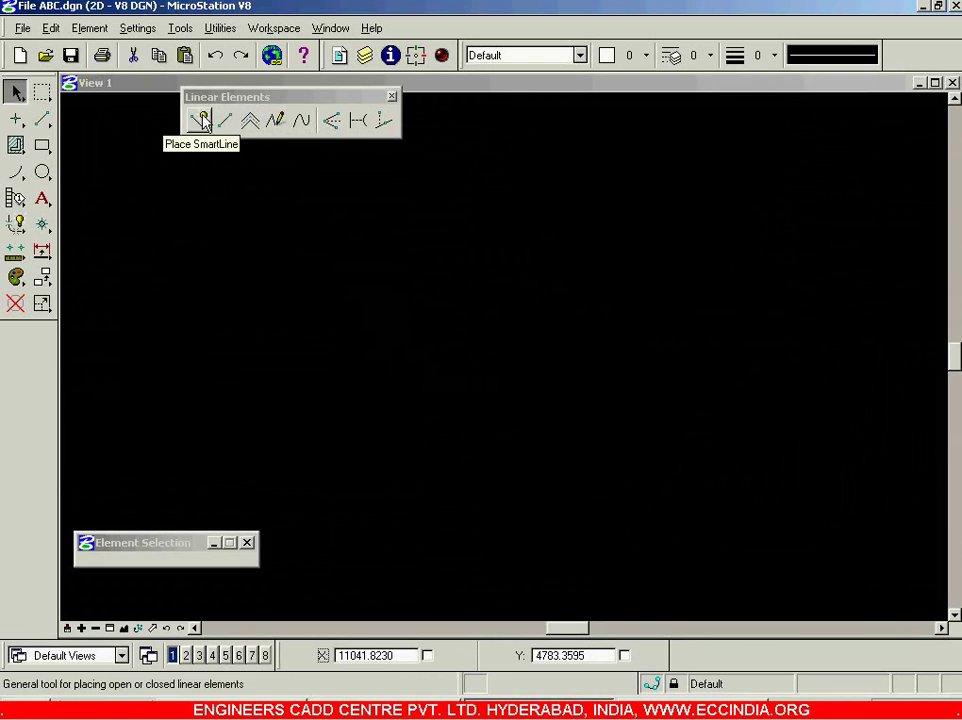
click(224, 120)
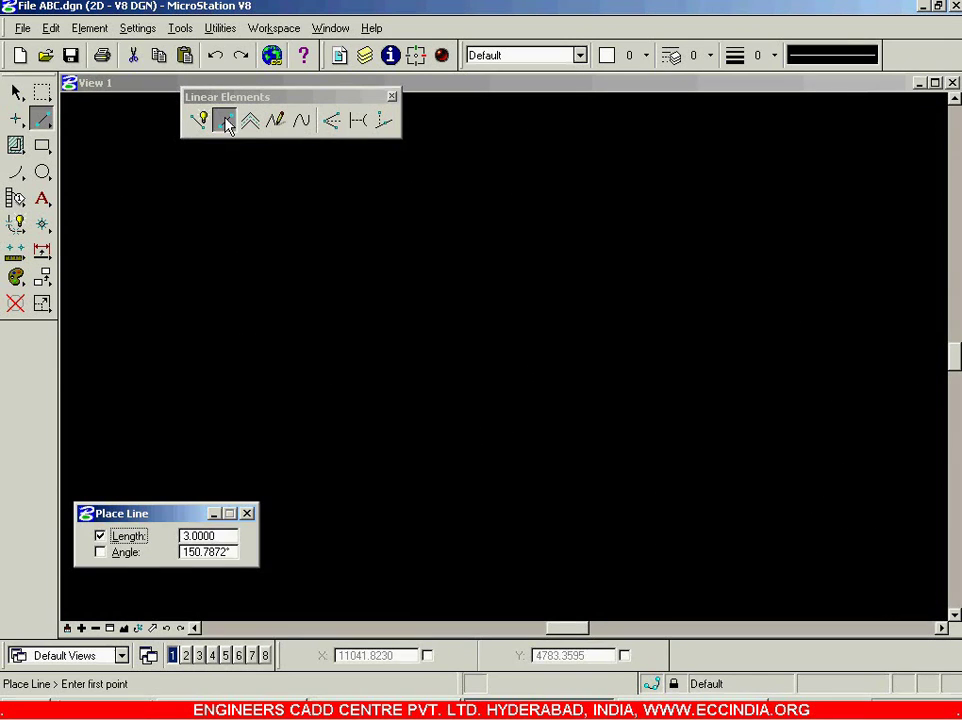
click(265, 656)
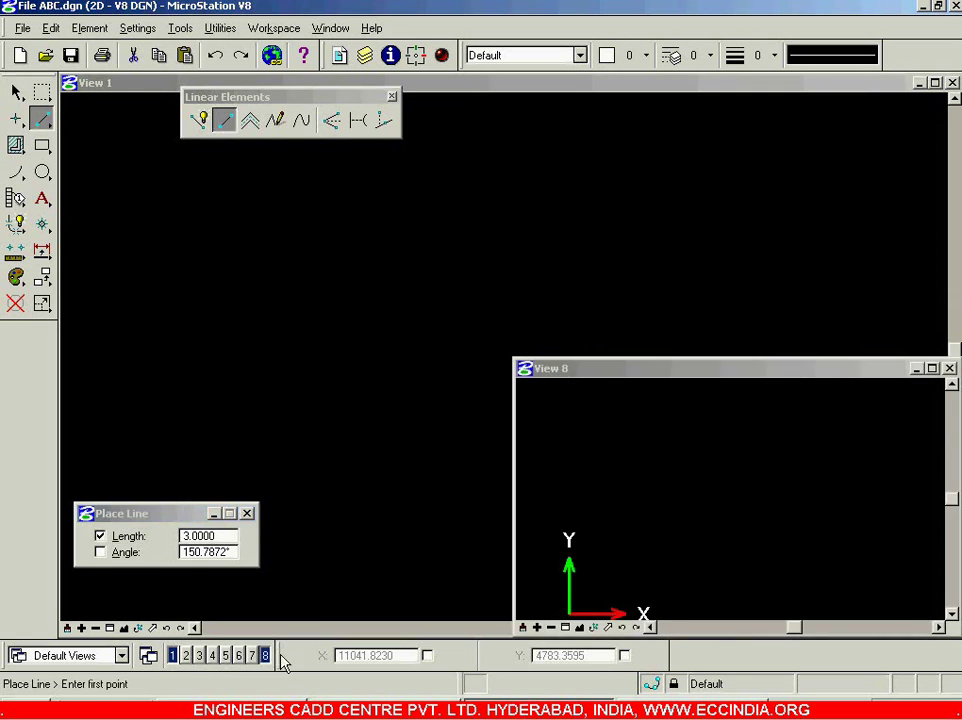
click(265, 656)
drag(294, 655, 167, 158)
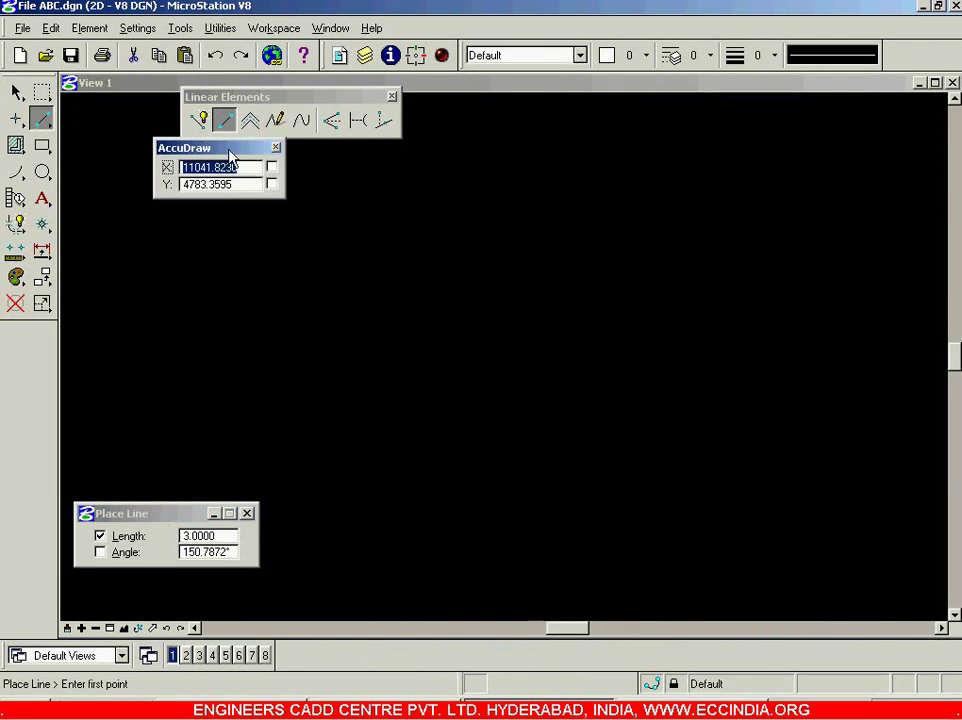
With Length unchecked, draw a closed 5 by 3 rectangle using AccuDraw distances 5, 3, 5, 3
click(361, 420)
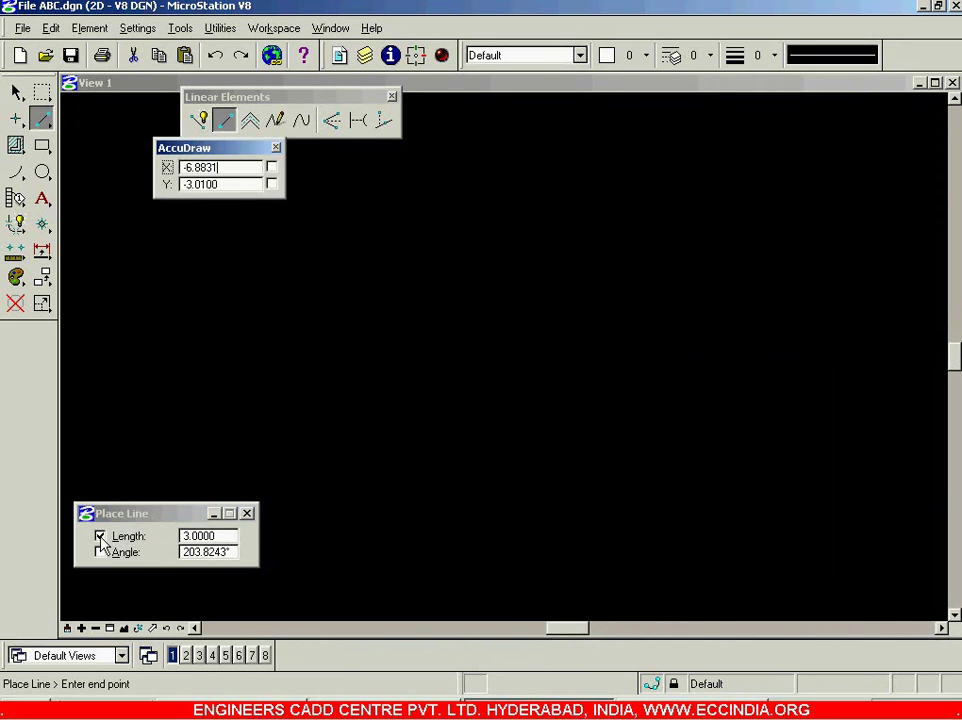
click(100, 536)
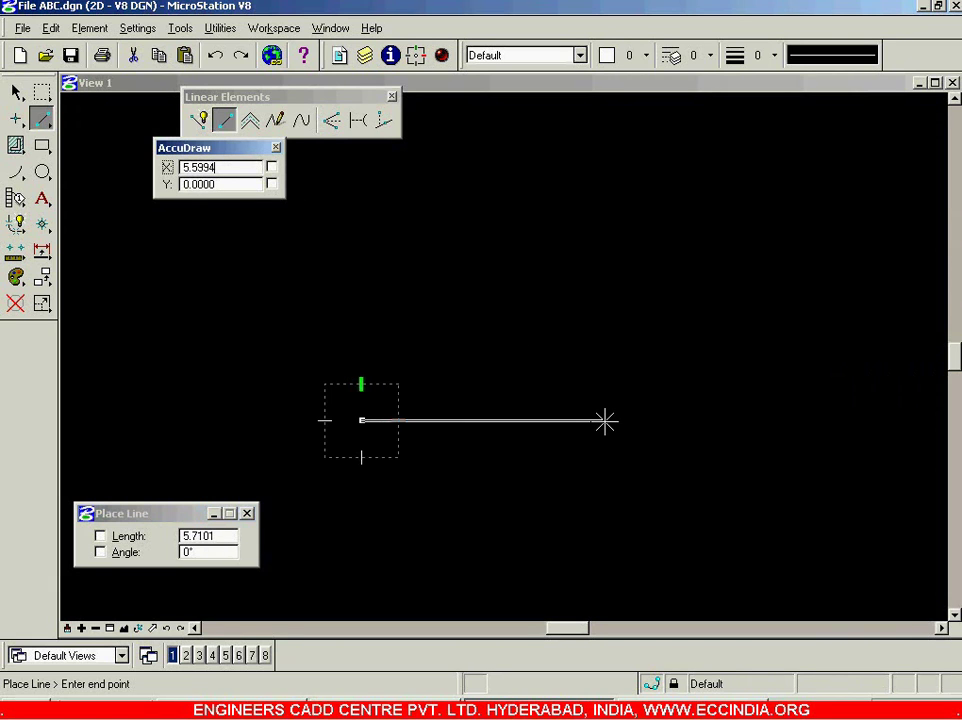
text(5)
click(604, 421)
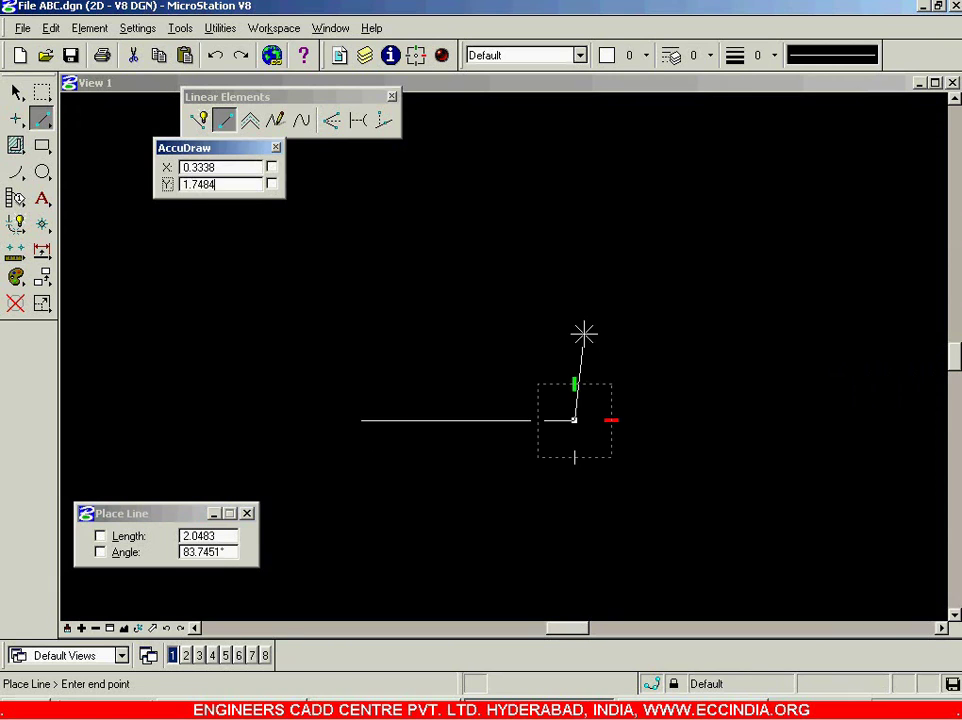
text(3)
click(575, 259)
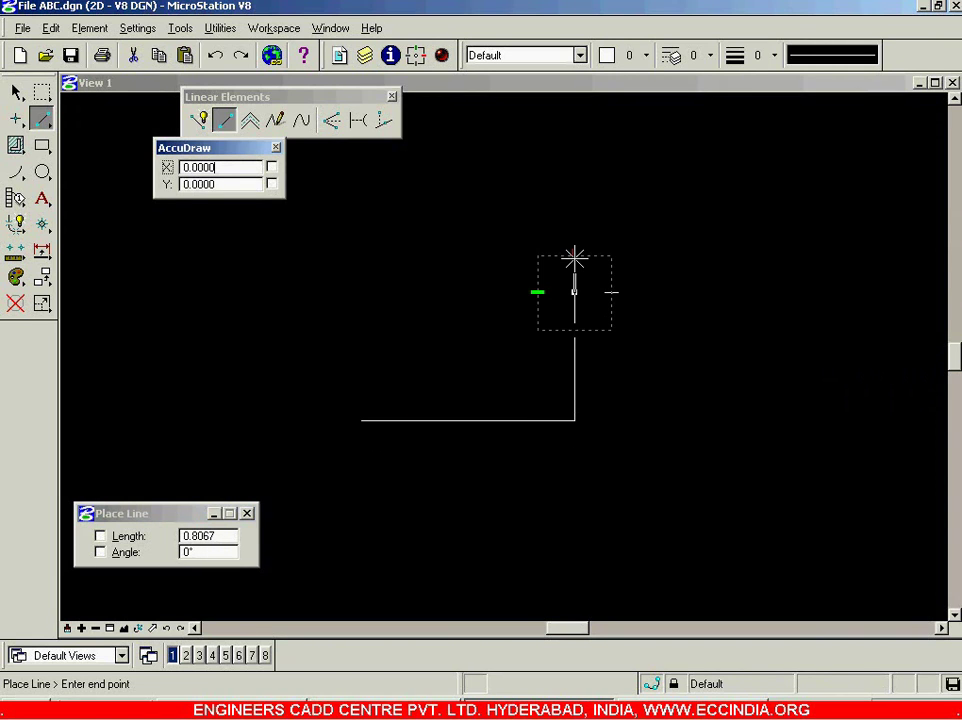
text(5)
click(313, 293)
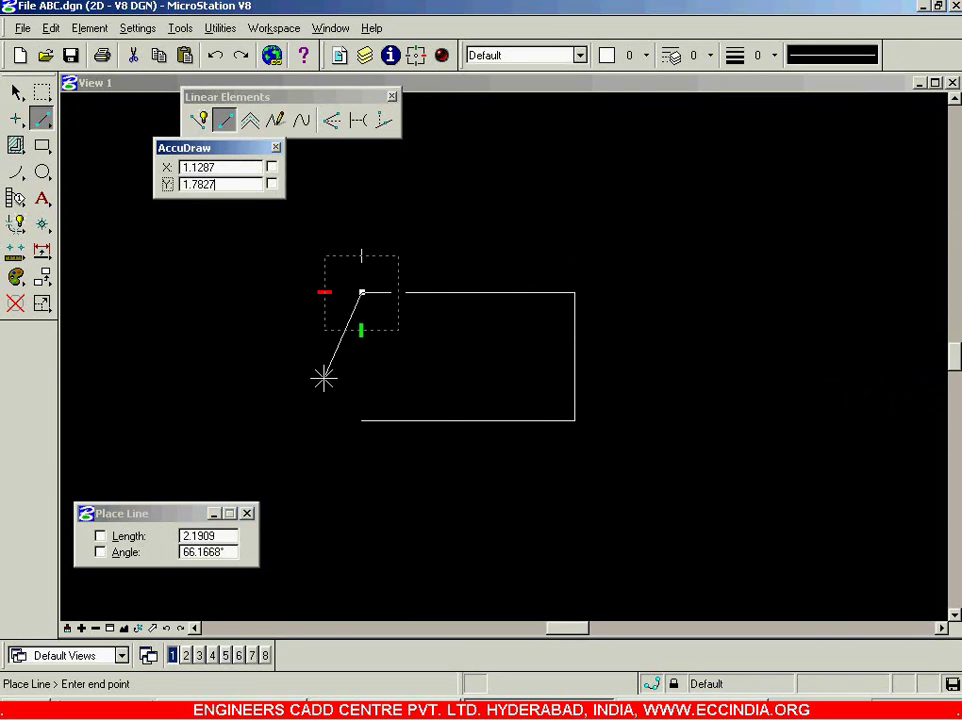
text(3)
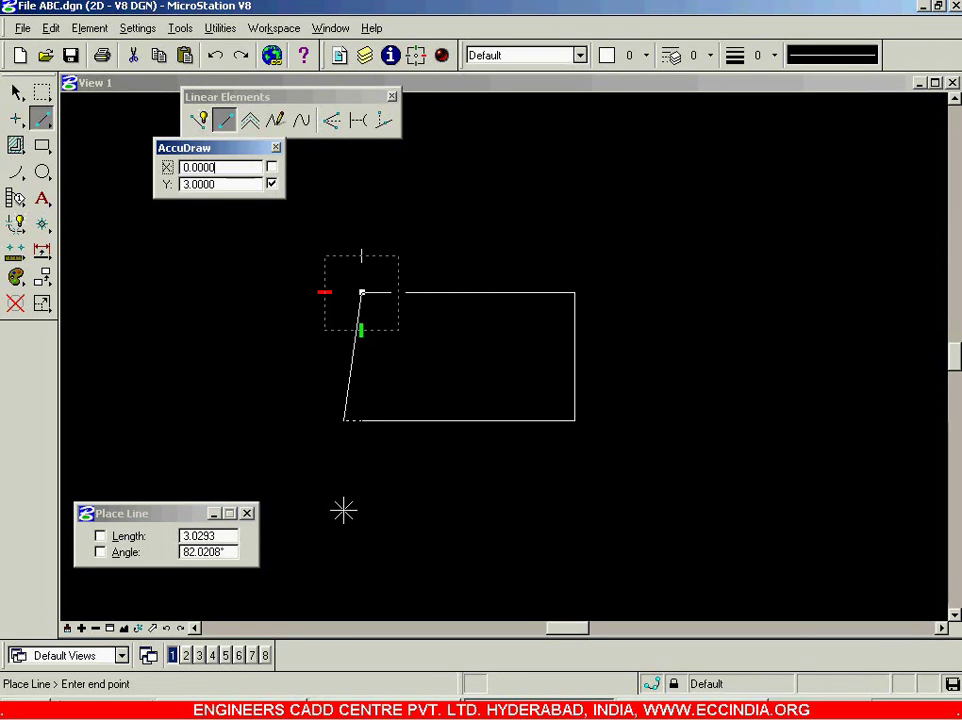
click(367, 497)
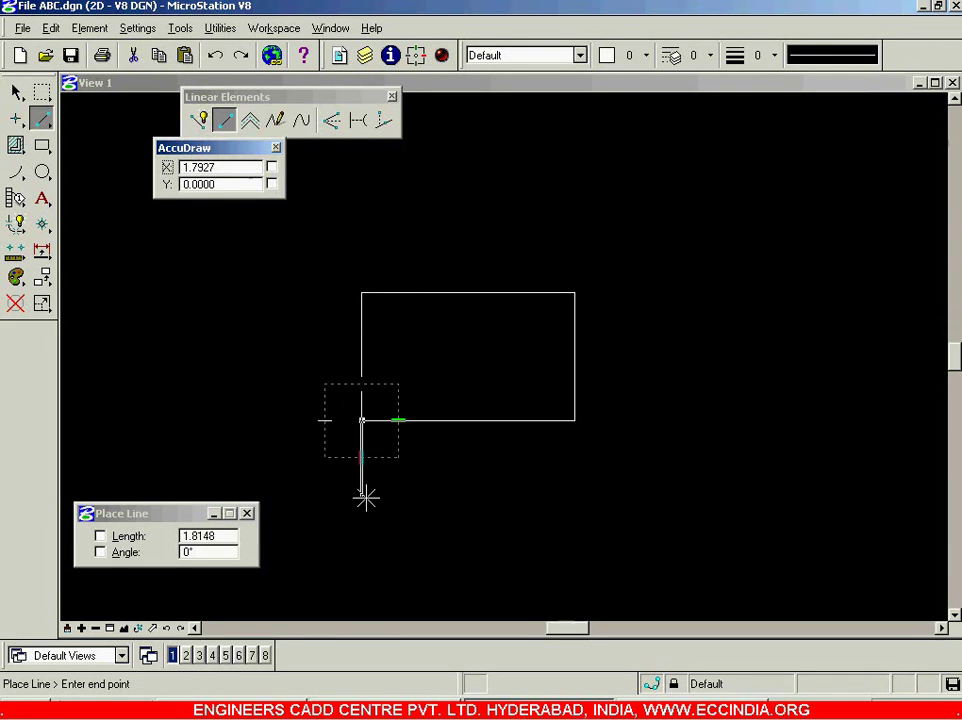
End the line sequence, pan View 1 so the rectangle shifts right, and move the Place Line settings
right_click(344, 497)
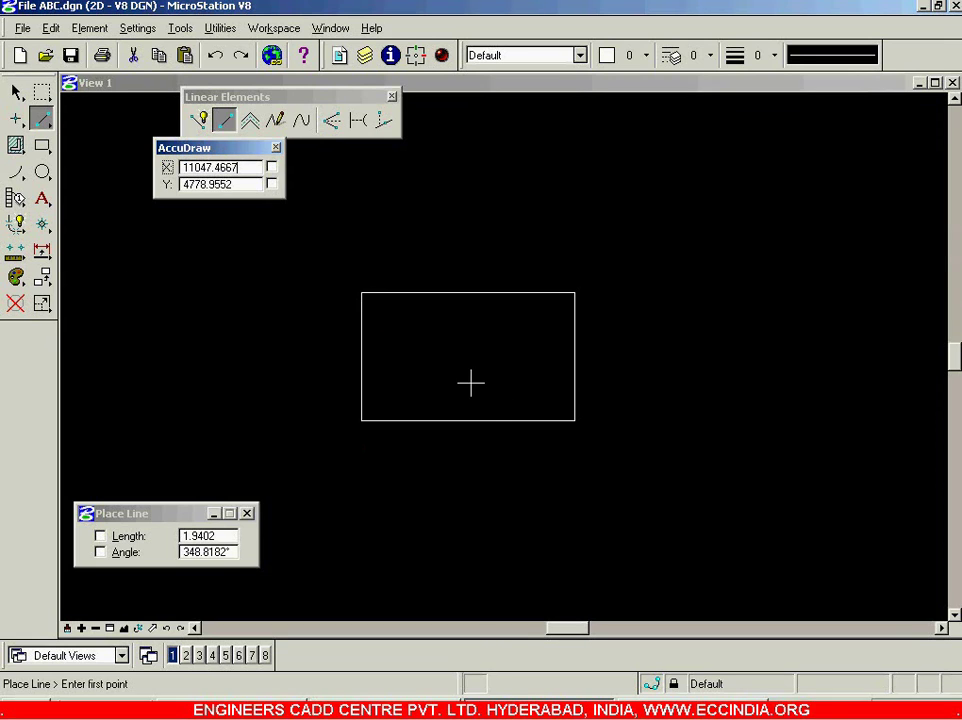
shift+drag(485, 385, 438, 385)
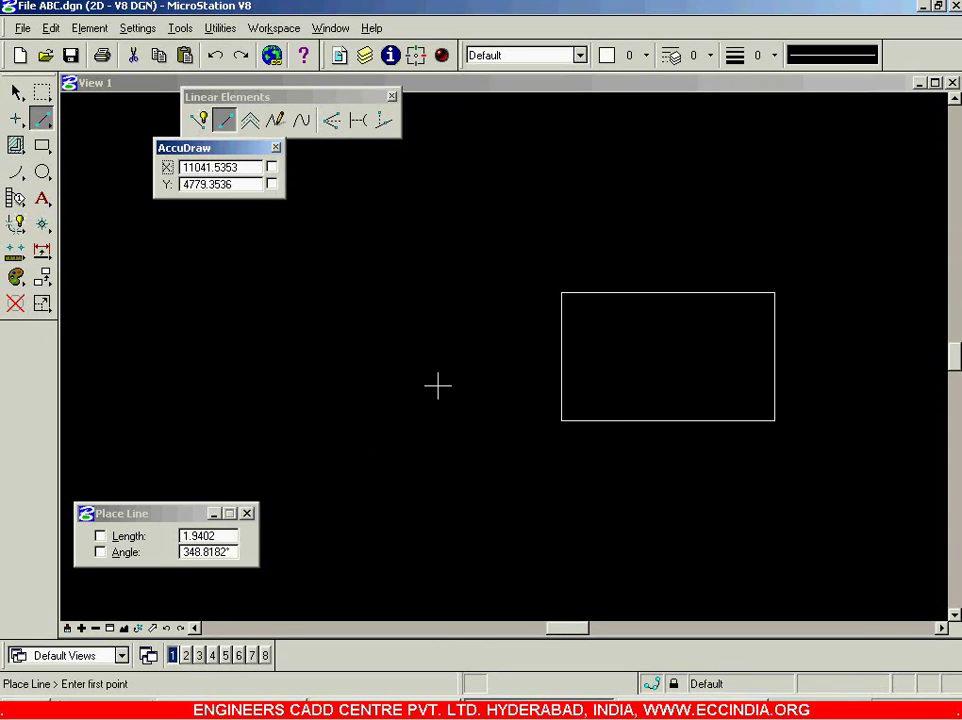
click(140, 524)
drag(168, 265, 168, 265)
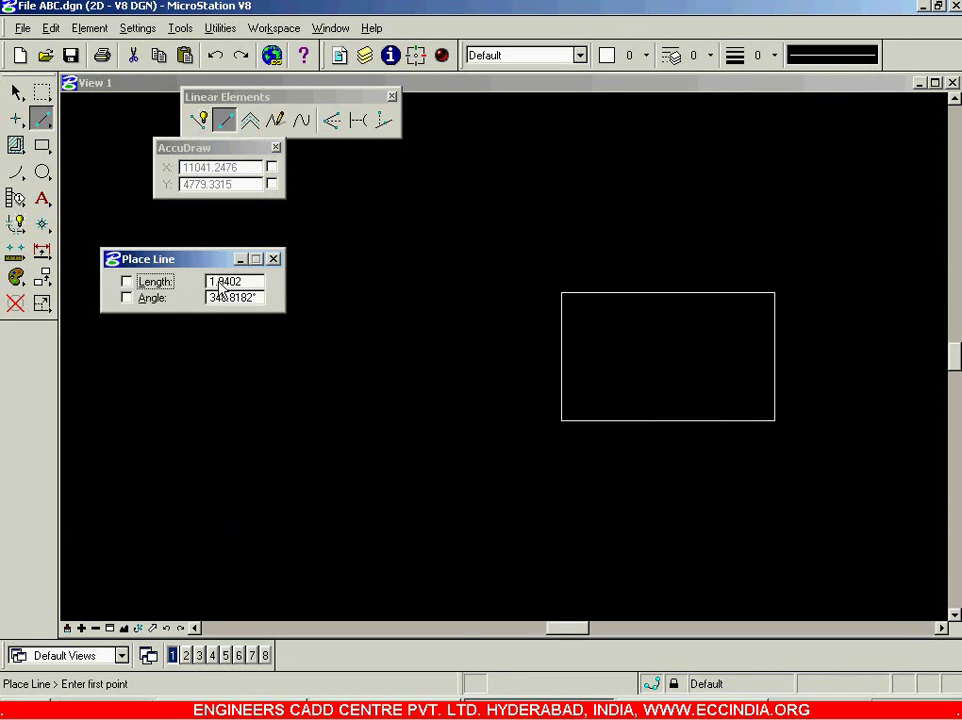
Place a 3-unit horizontal line at lower left with Length 3 and Angle 0
drag(243, 282, 203, 284)
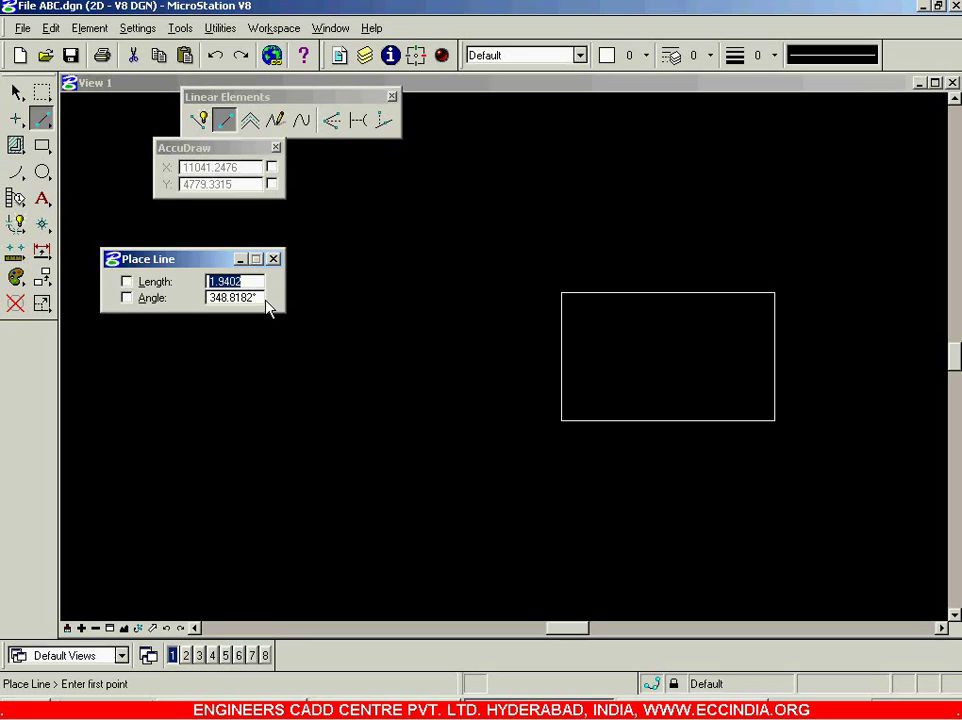
text(3)
key(Tab)
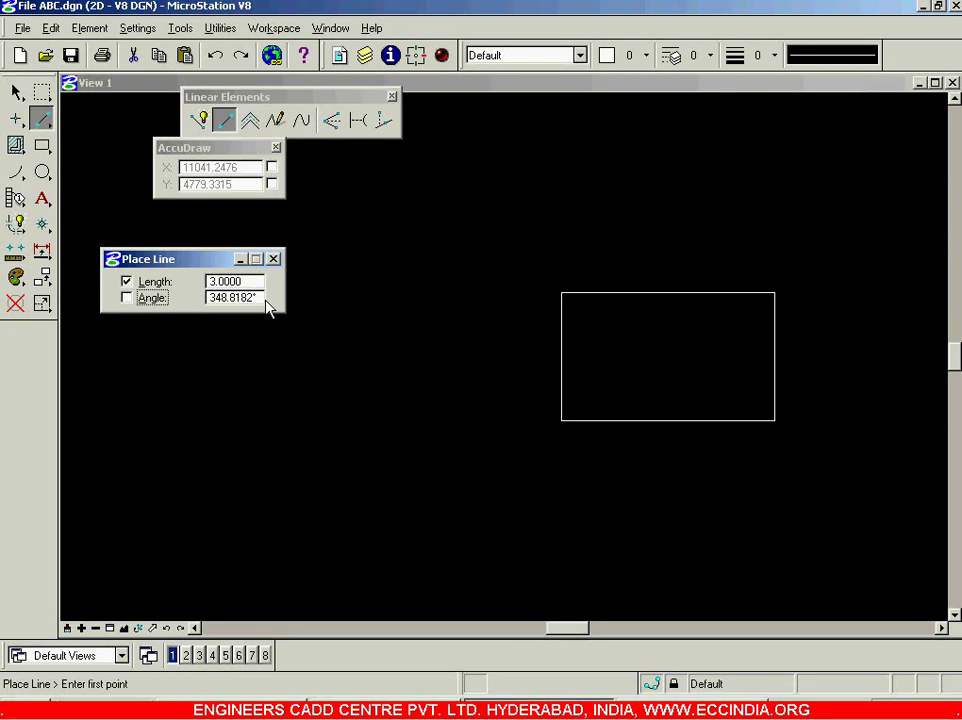
key(Tab)
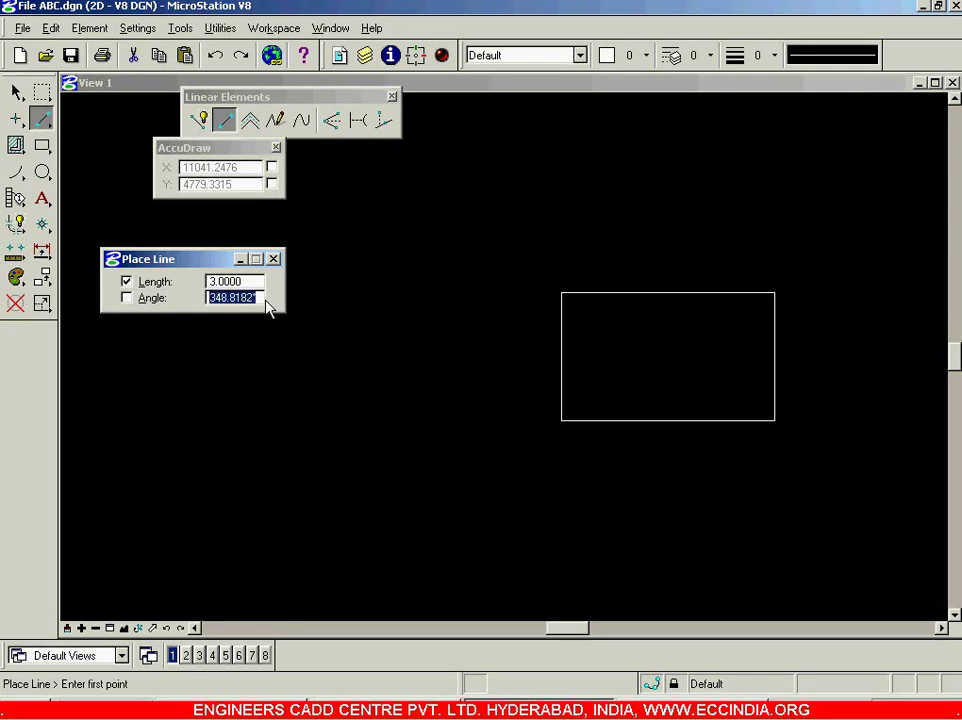
text(0)
key(Tab)
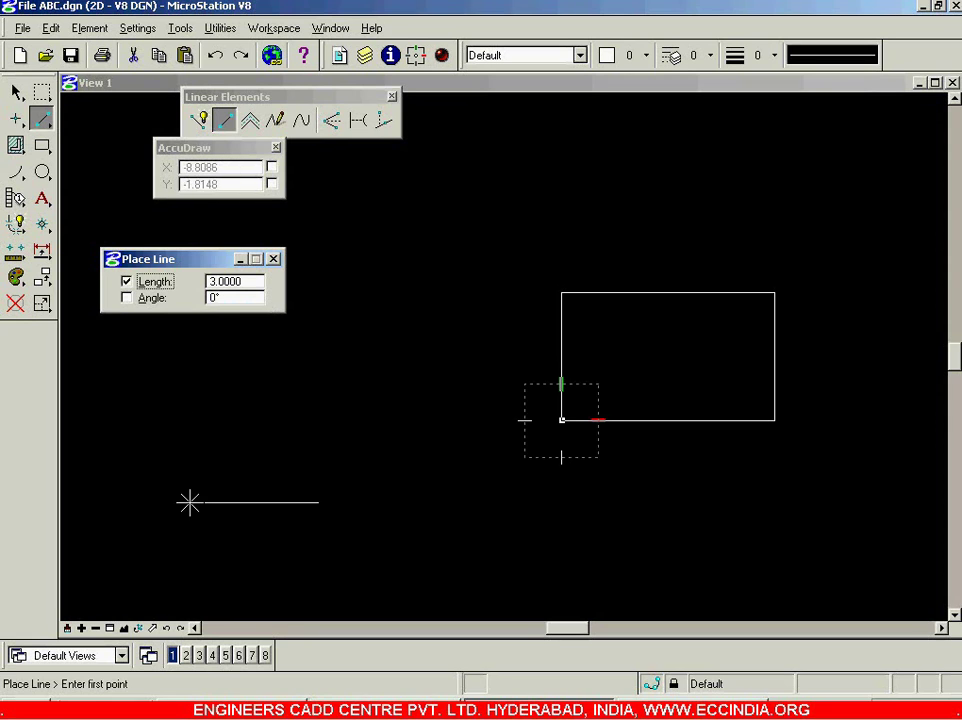
click(166, 510)
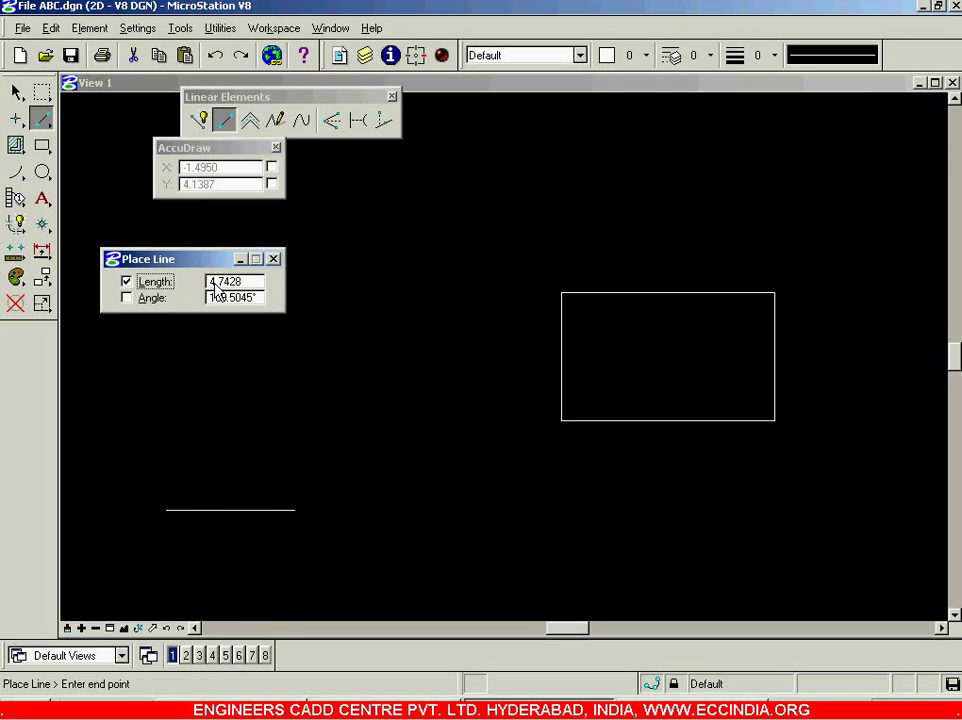
Change the Place Line length to 1.5 for the next segment
drag(242, 282, 198, 289)
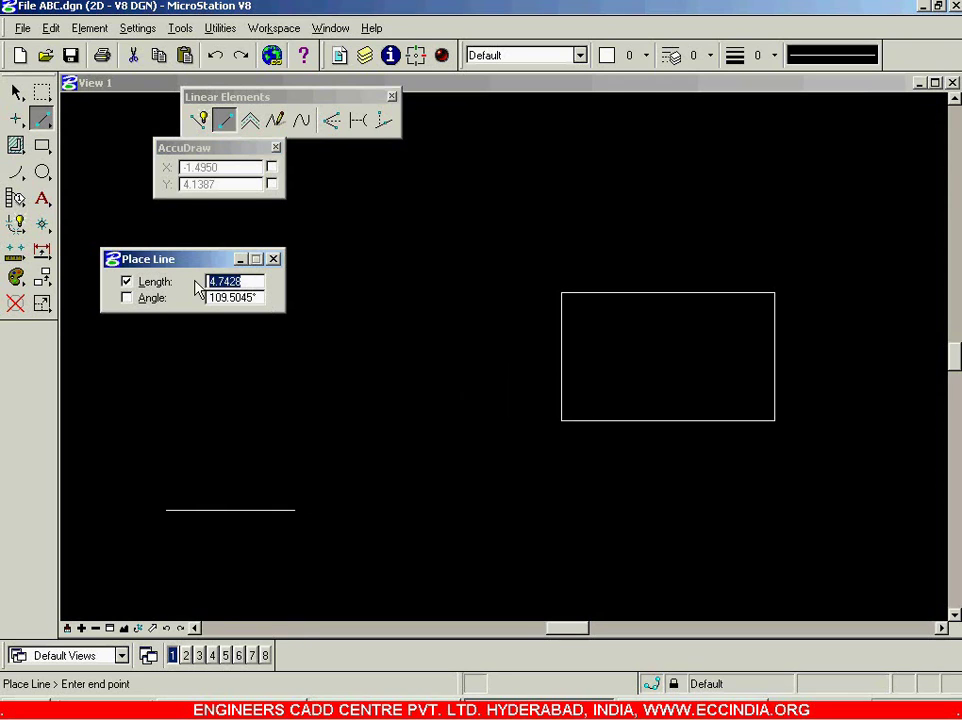
text(1.5)
key(Tab)
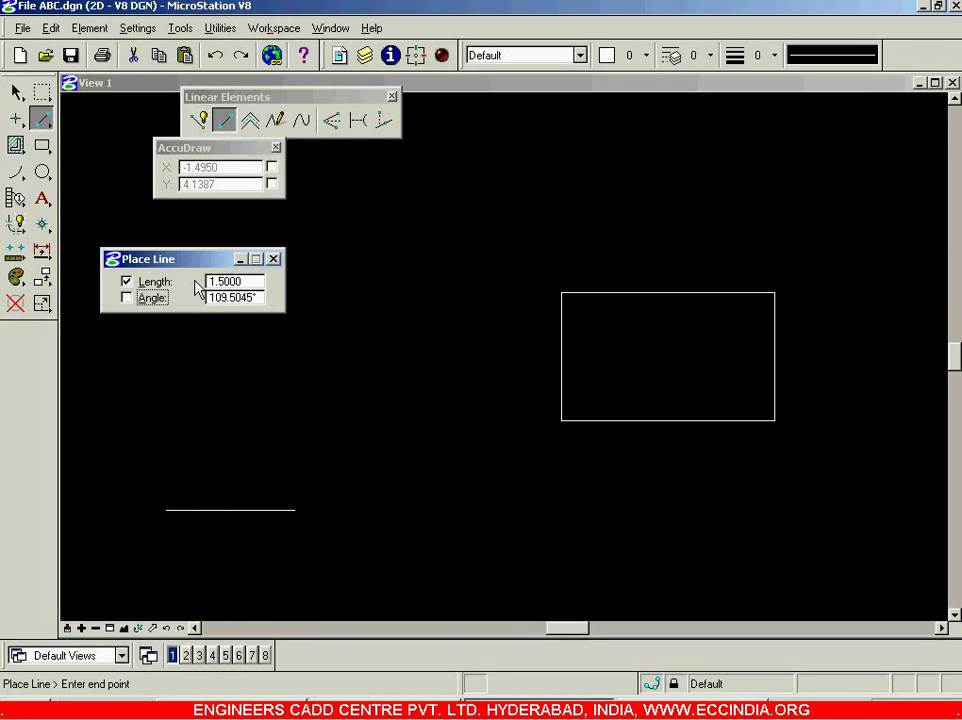
key(Tab)
Place a 1.5-unit vertical segment at 90°, then set the length back to 3
text(90)
click(311, 408)
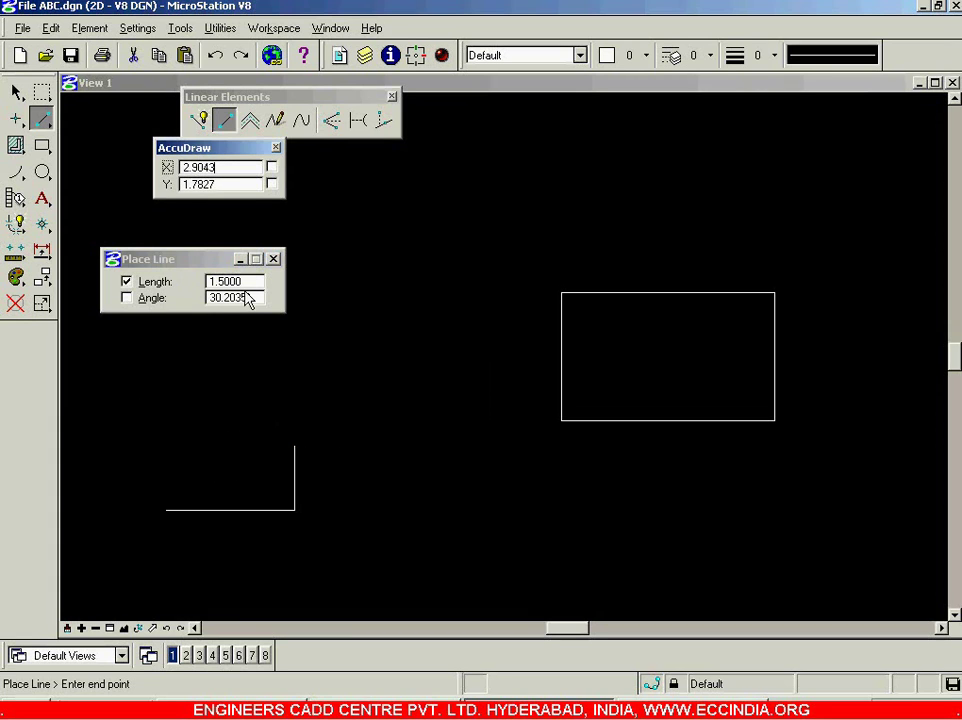
click(173, 287)
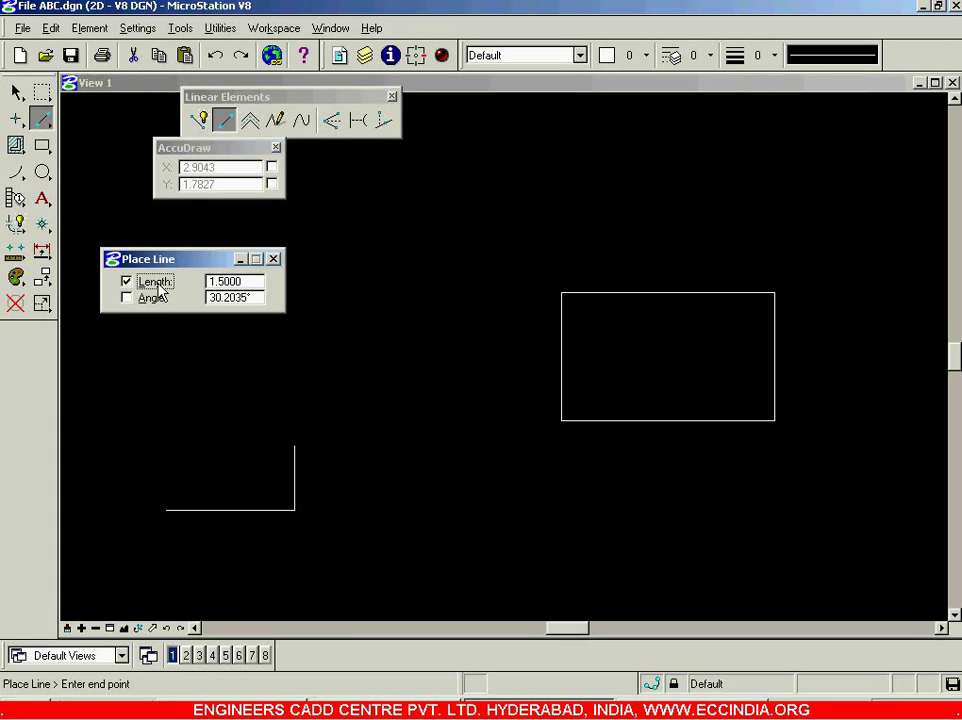
double_click(245, 288)
text(3)
key(Tab)
Place a 3-unit horizontal segment at 0° atop the step, then undo the stepped lines with Ctrl+Z
key(Tab)
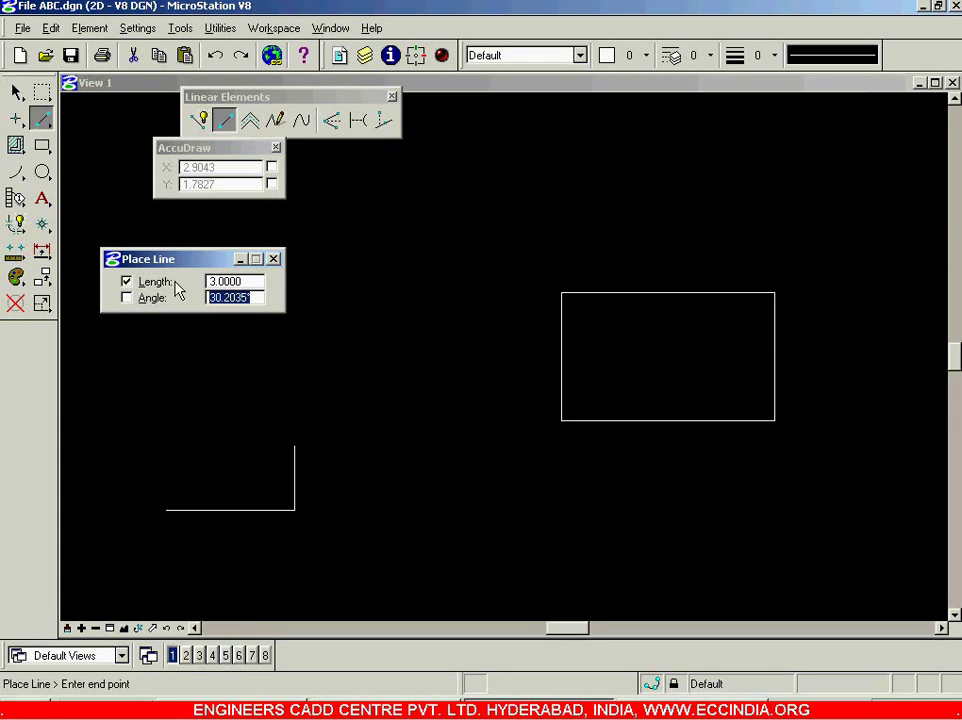
text(0)
key(Tab)
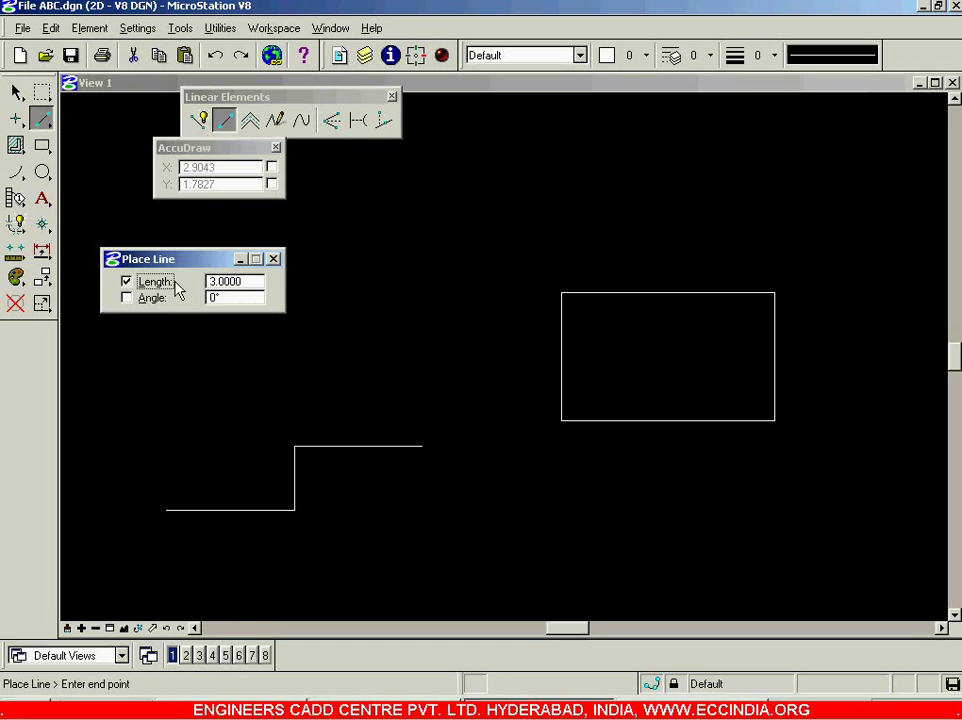
click(376, 408)
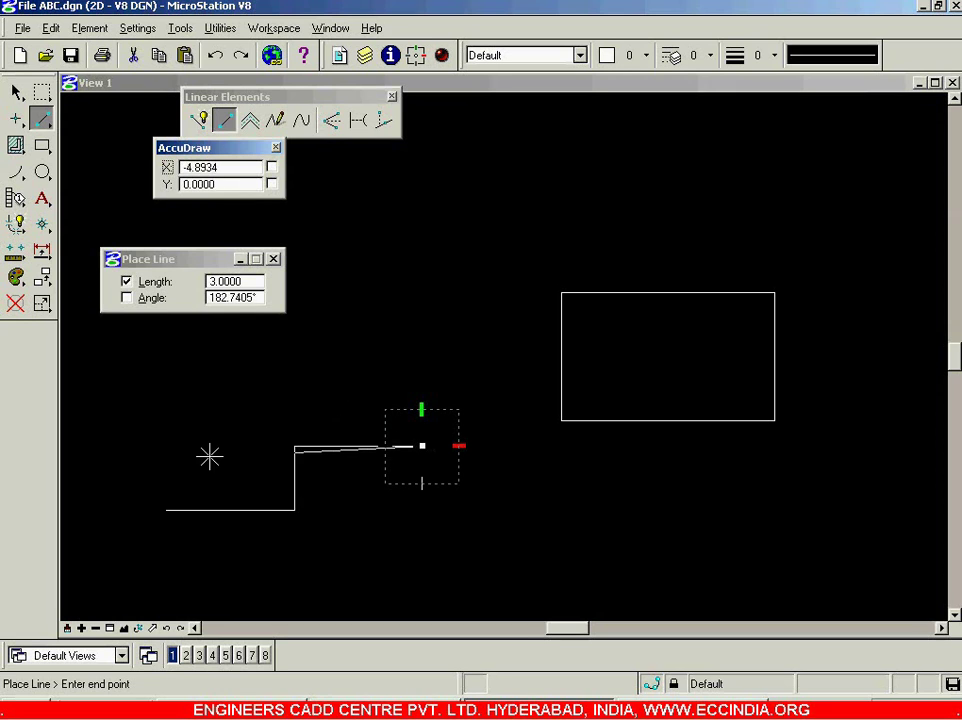
key(ctrl+z)
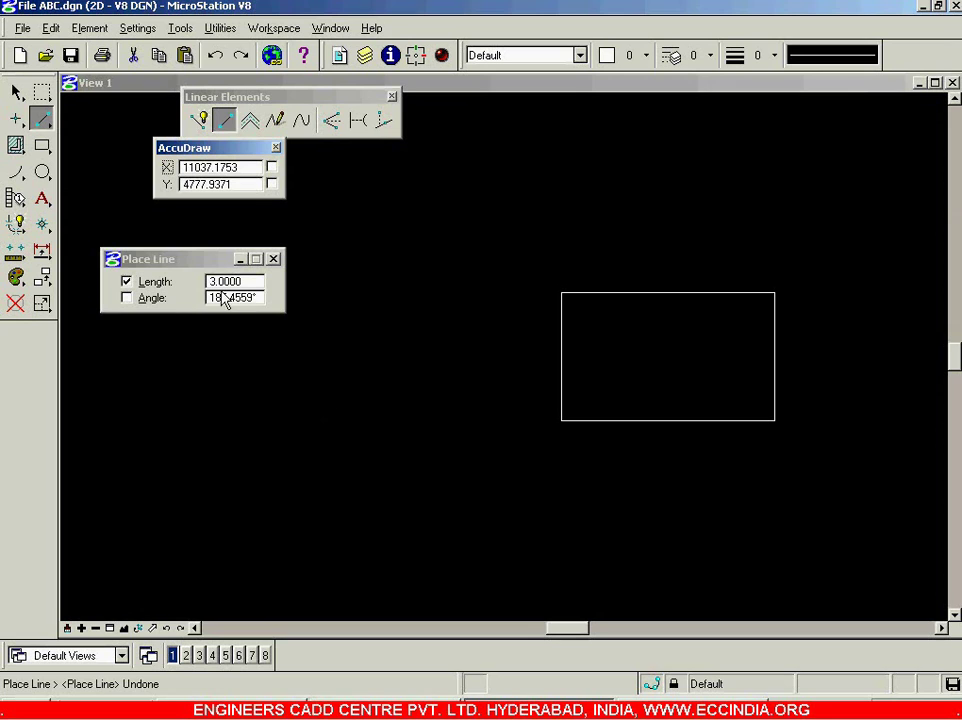
Draw a 3-unit horizontal base line at lower left
click(192, 500)
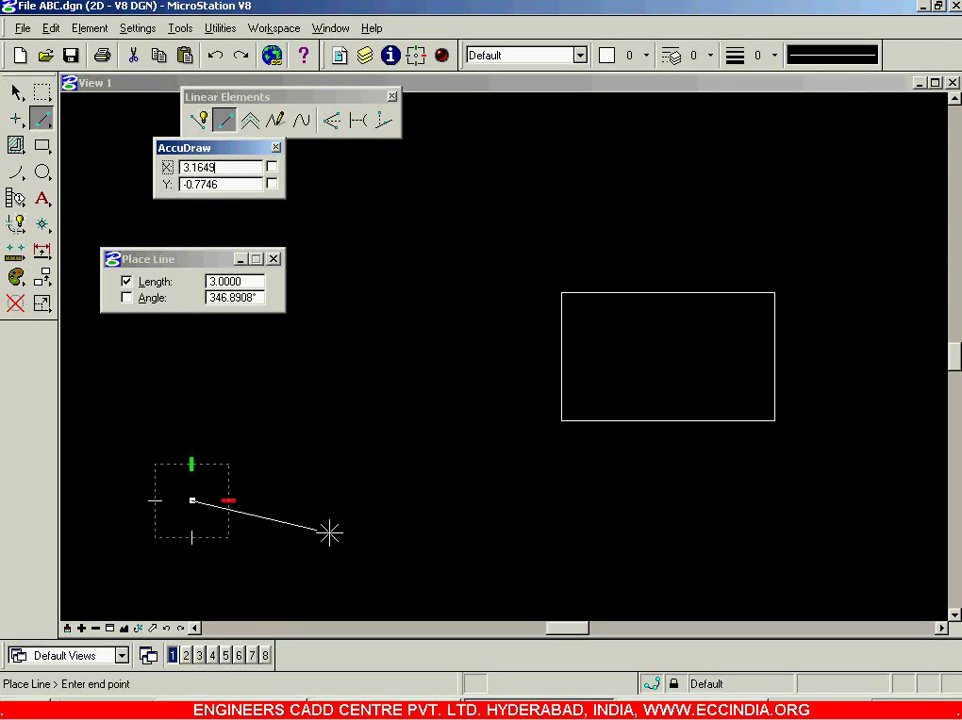
click(421, 498)
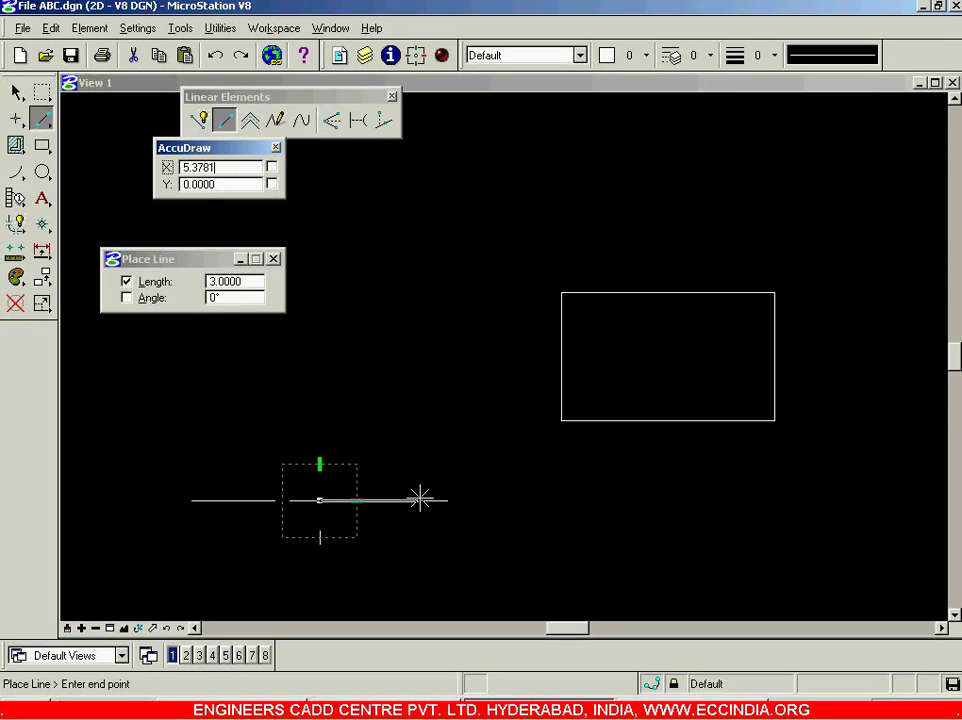
right_click(367, 381)
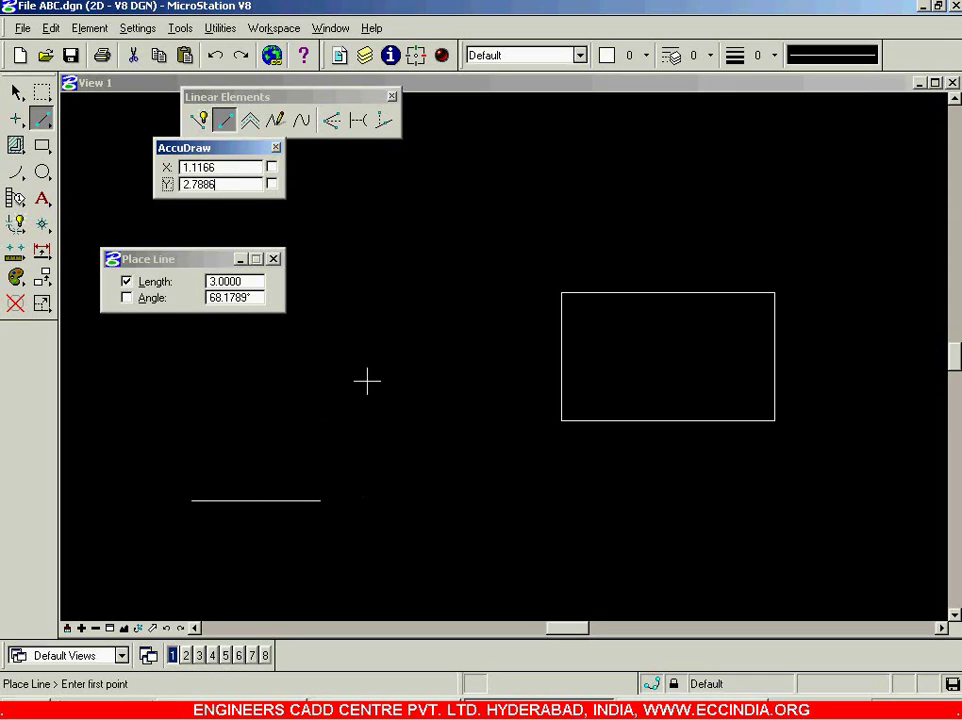
Draw the 1.5-unit vertical right side at 90° from the base line's right end
click(230, 283)
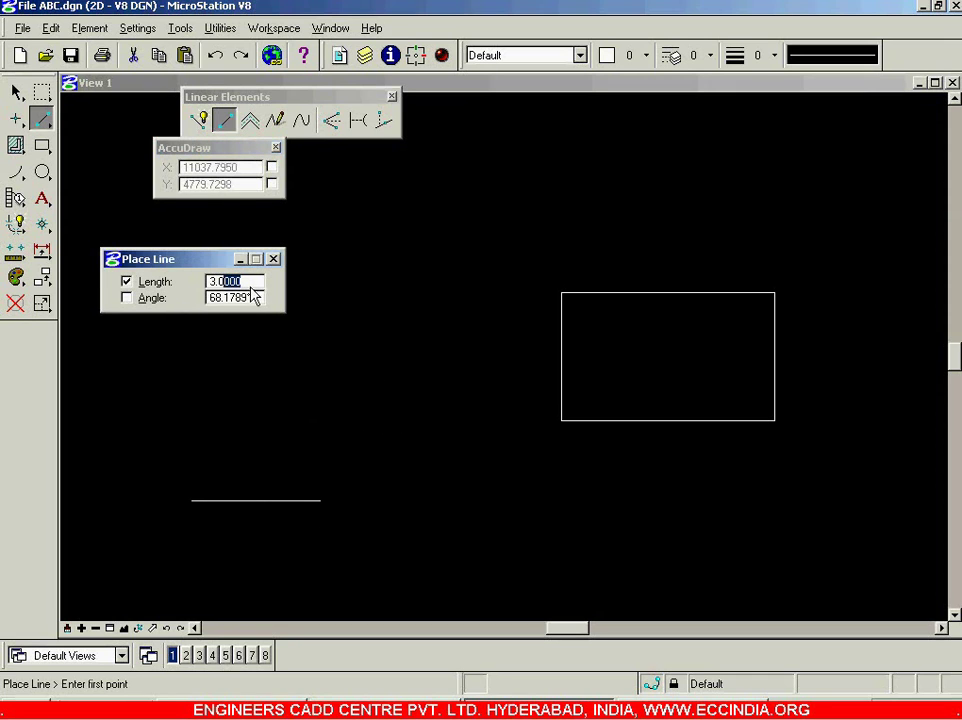
drag(253, 286, 173, 288)
text(1.5)
key(Tab)
text(90)
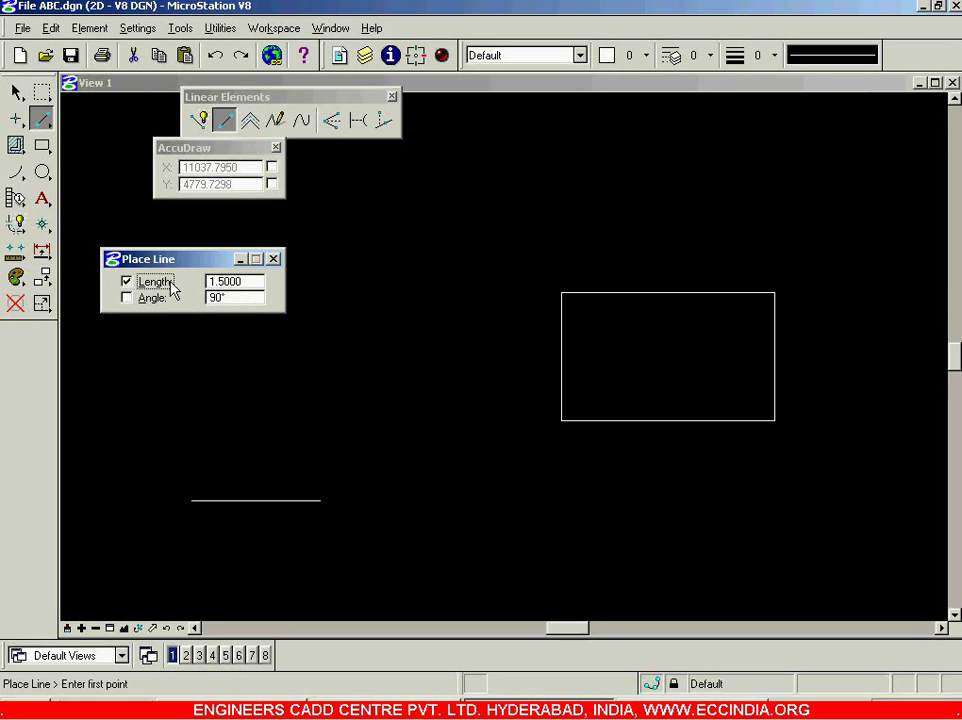
click(320, 499)
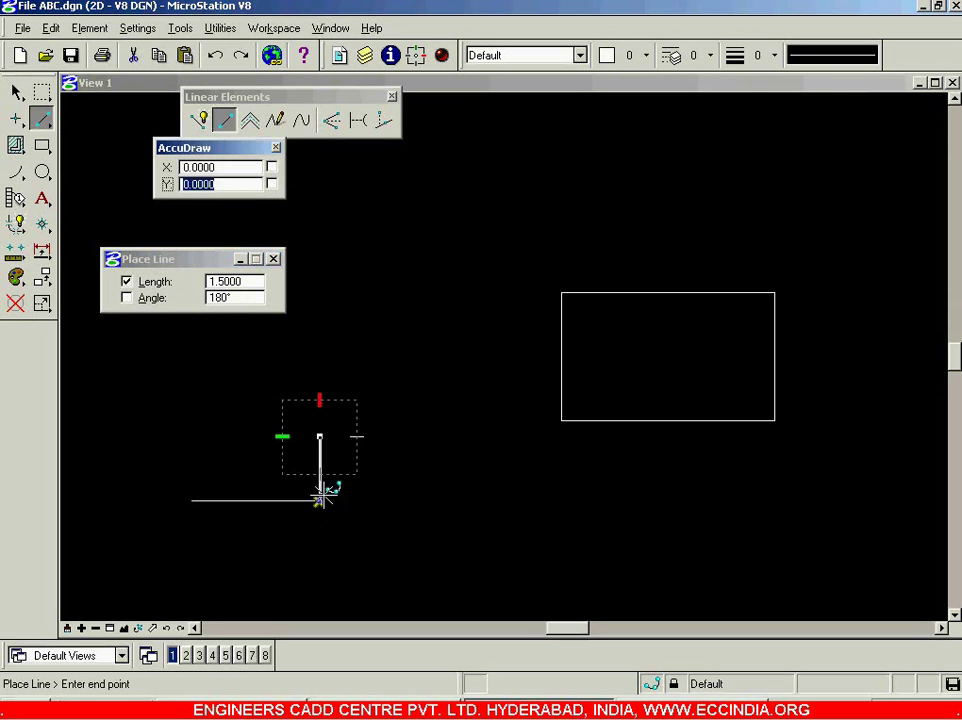
click(378, 434)
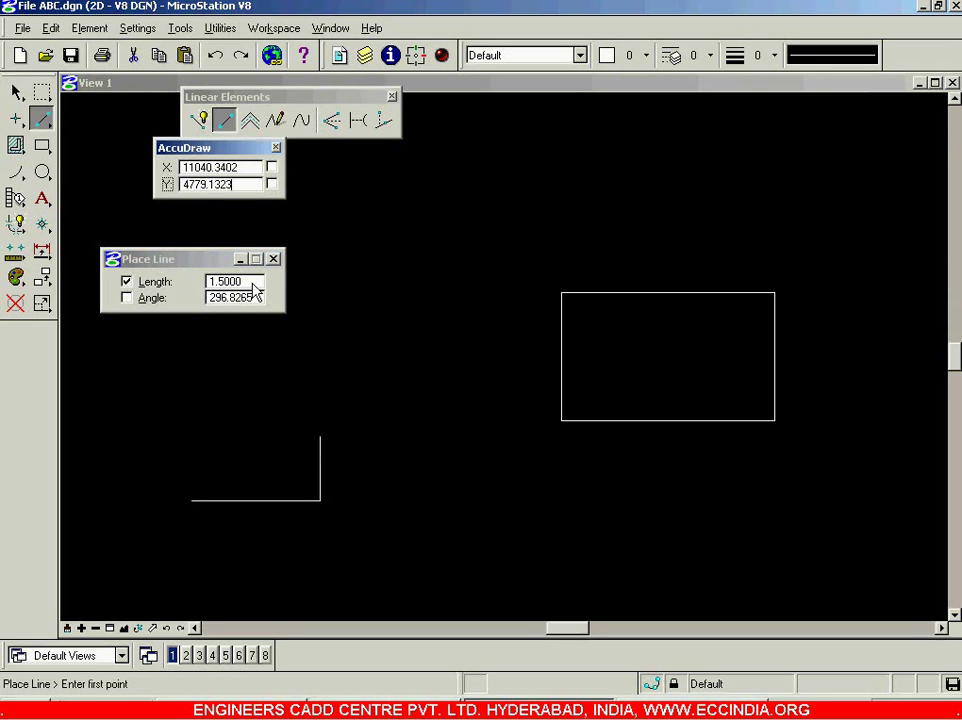
Draw the 3-unit top side at 180° from the vertical line's upper end
drag(255, 283, 205, 287)
text(3)
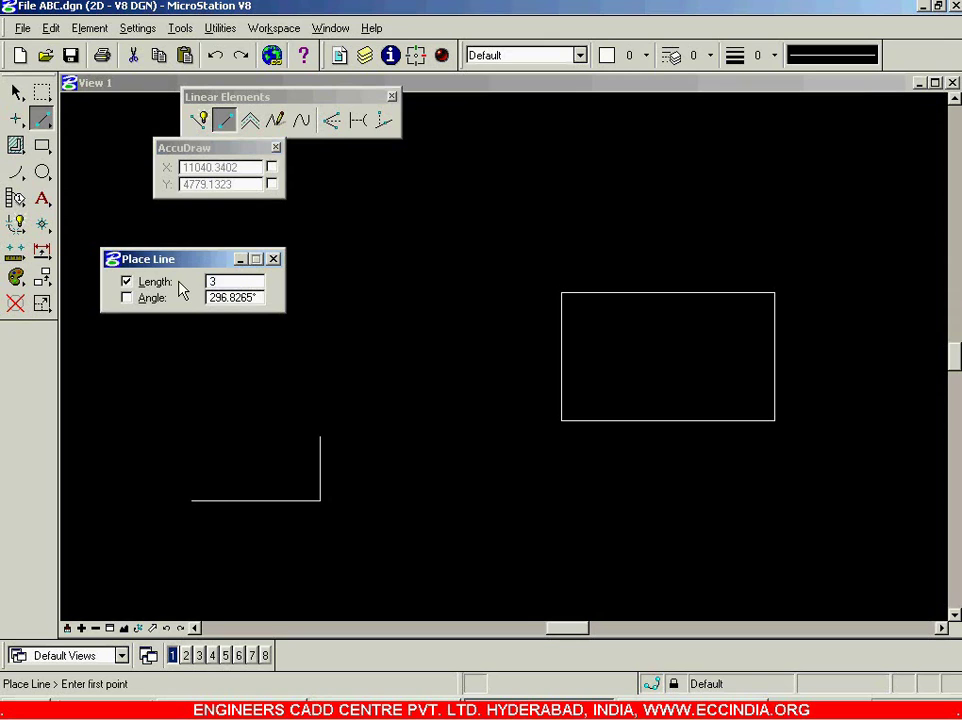
key(Tab)
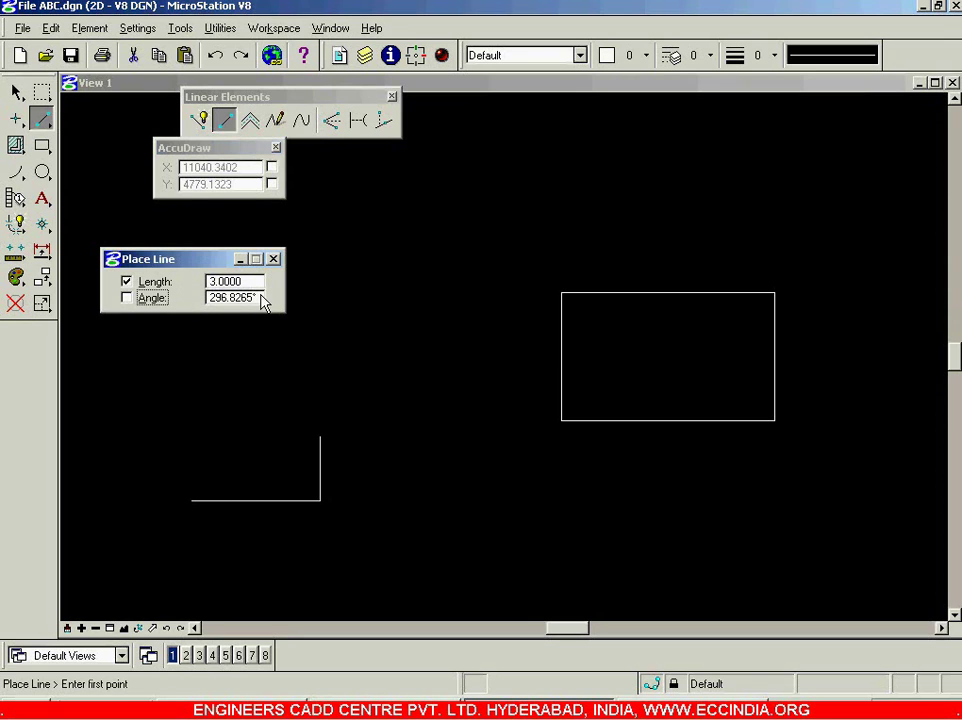
drag(262, 300, 204, 302)
text(1)
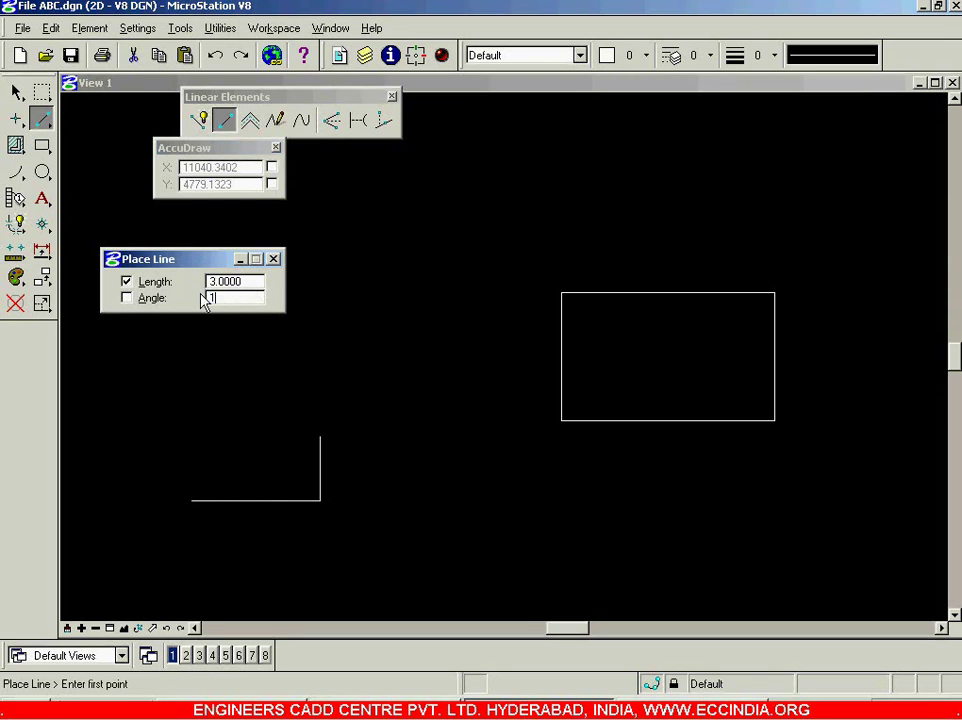
text(80)
key(Tab)
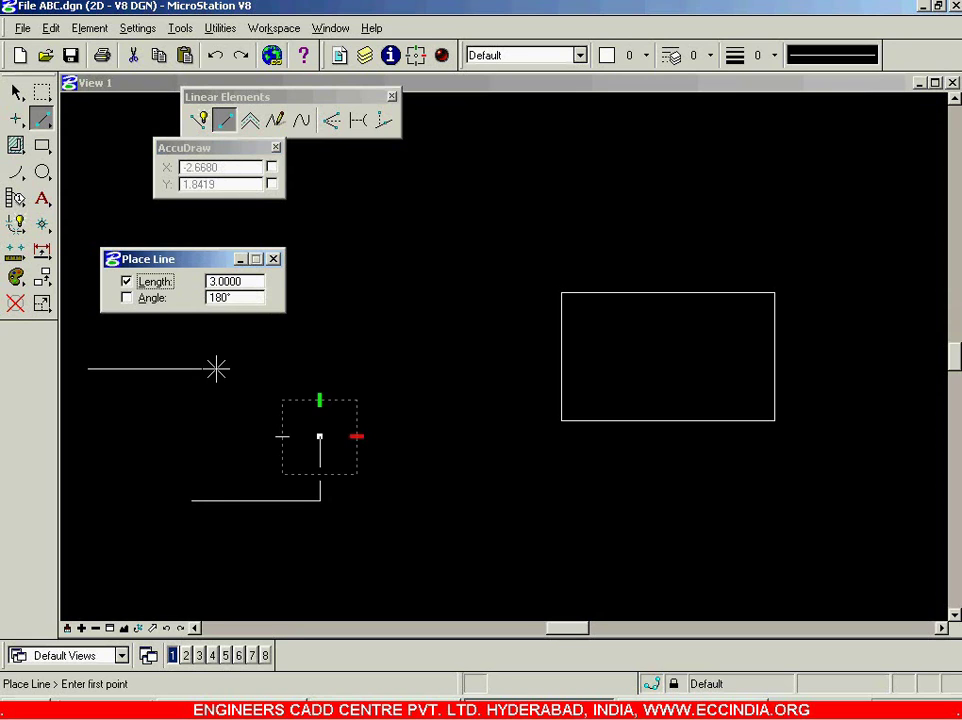
click(320, 433)
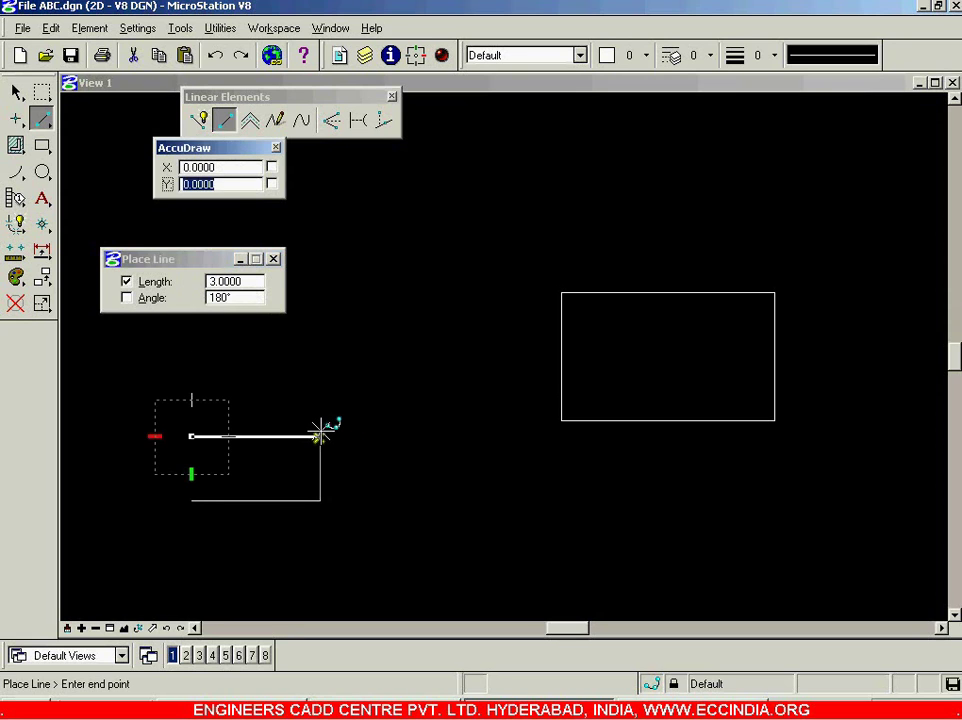
right_click(355, 313)
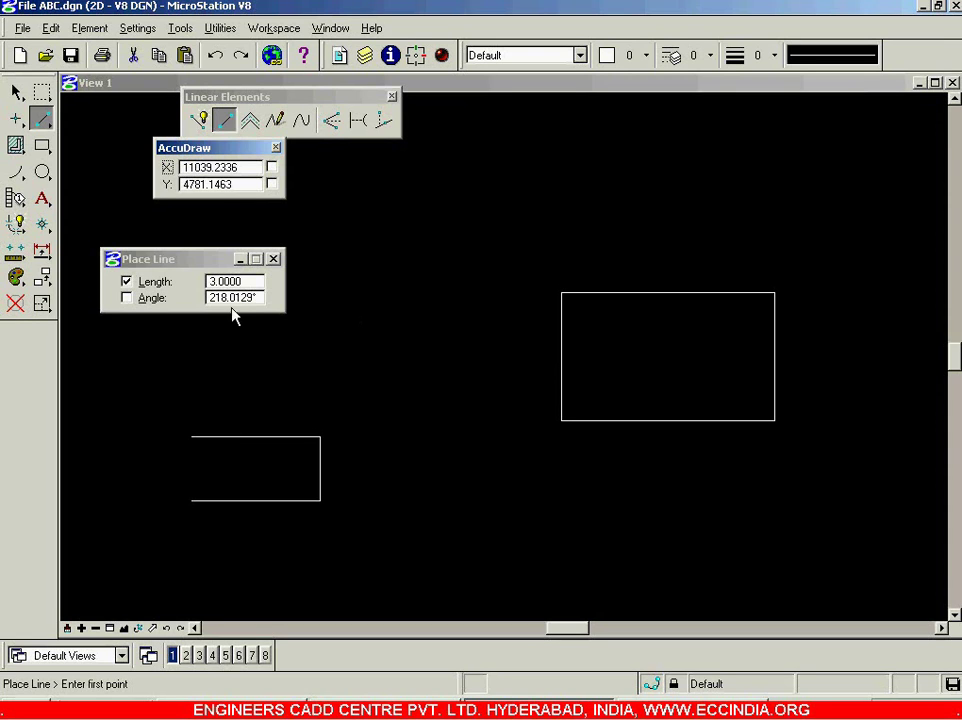
Close the small rectangle with a 1.5-unit left side at 90°
click(226, 281)
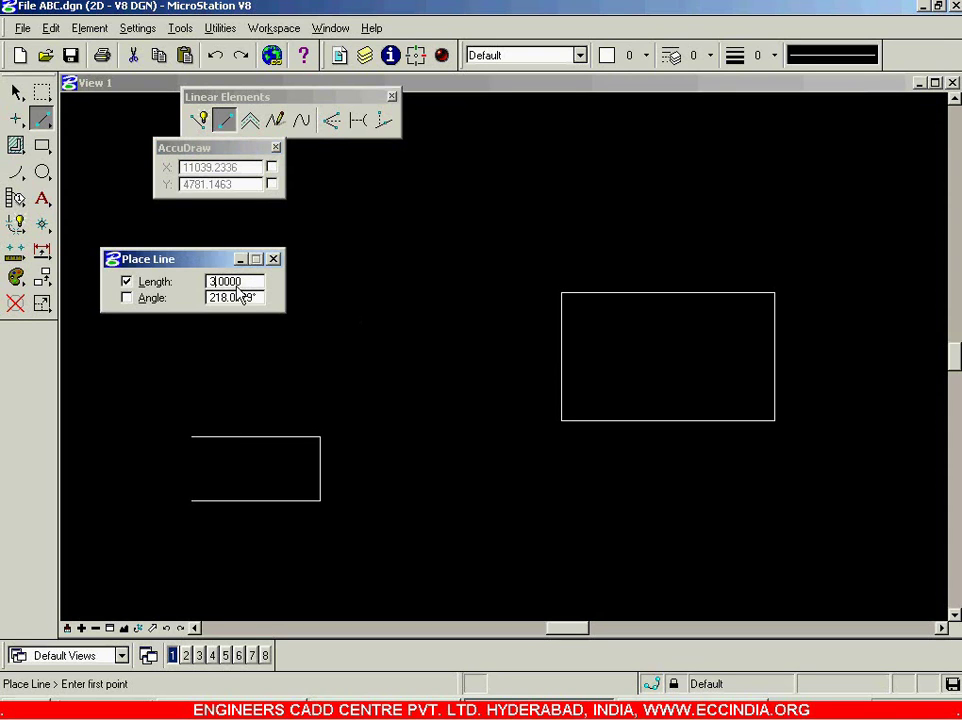
double_click(212, 281)
text(1.5)
key(Tab)
double_click(210, 298)
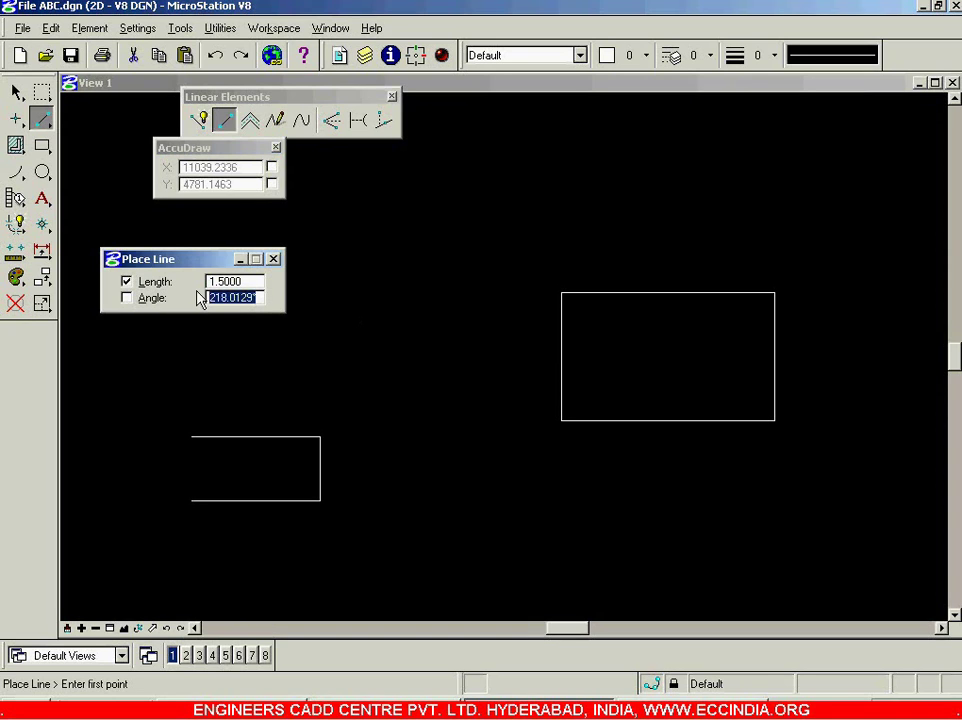
text(90)
key(Tab)
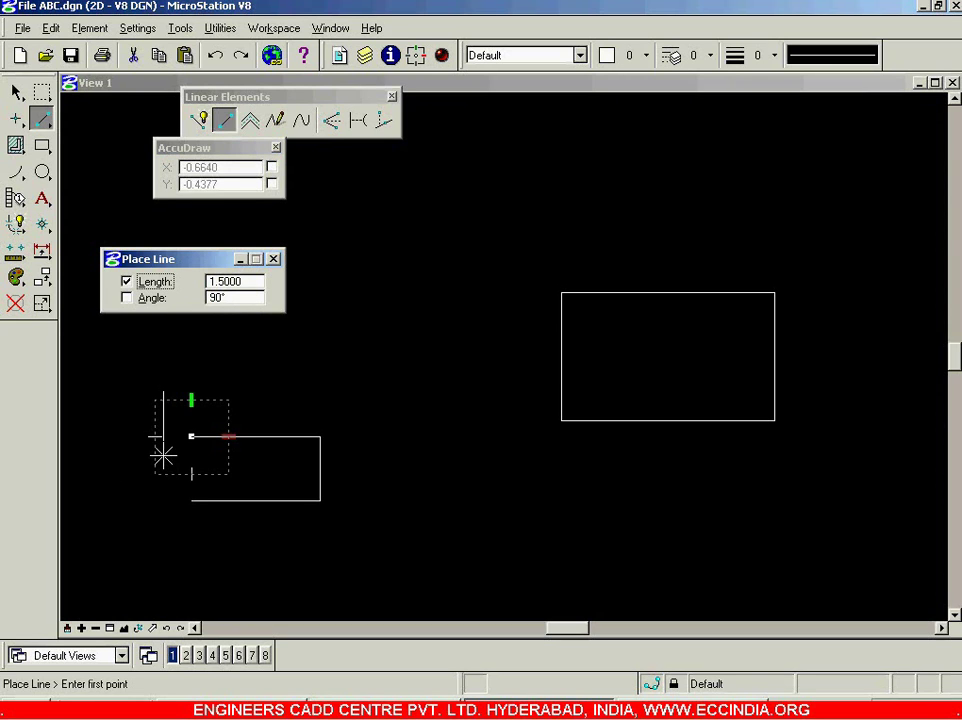
click(191, 490)
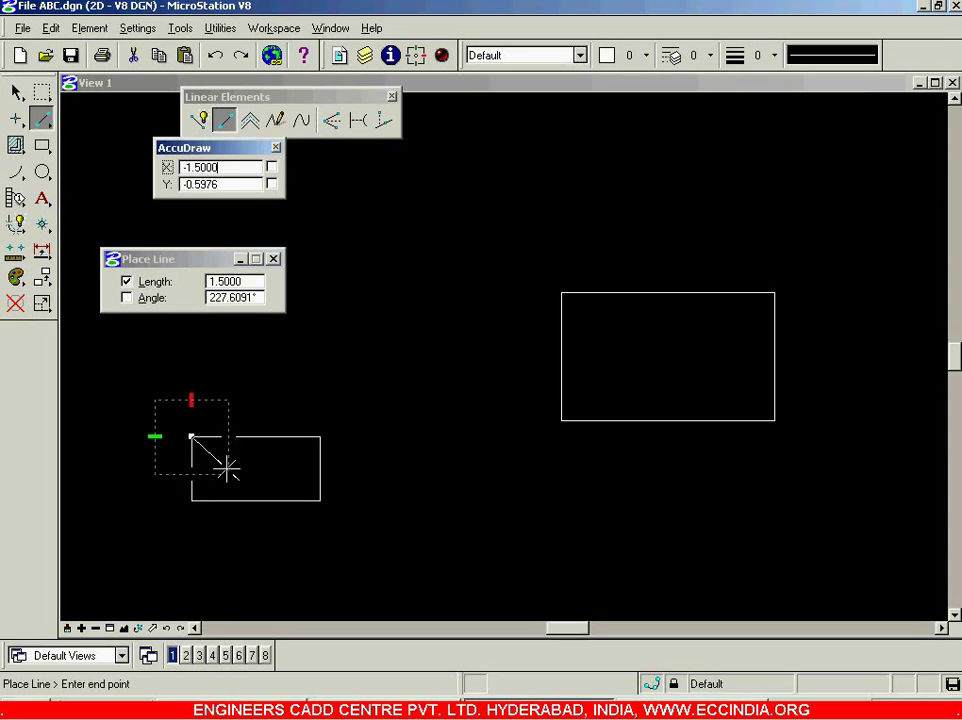
click(228, 468)
right_click(333, 398)
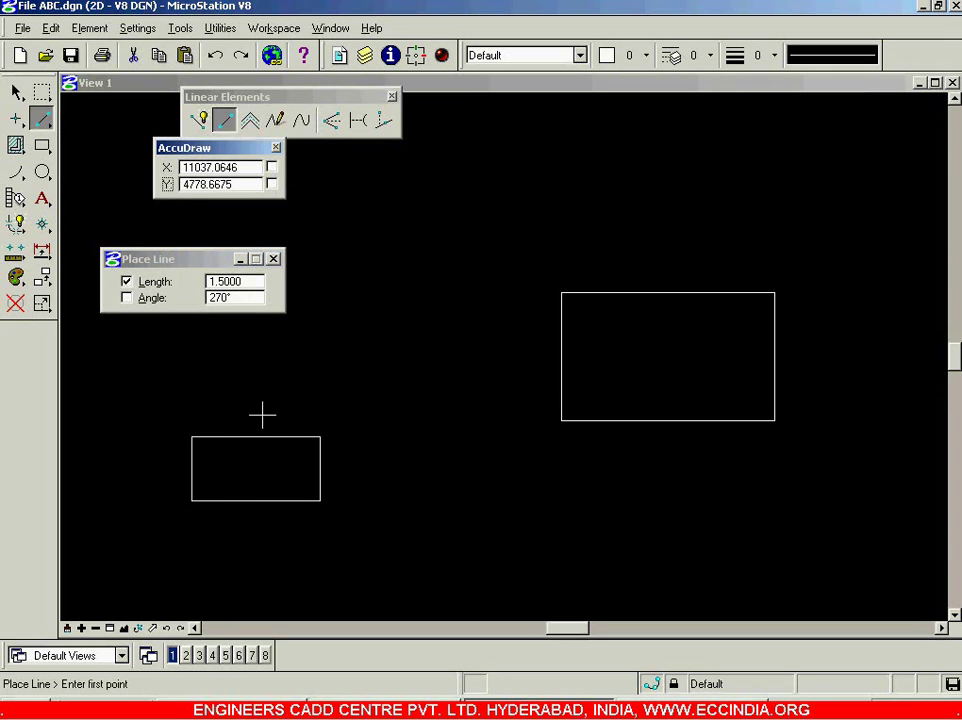
With Delete Element, remove the four sides of the small rectangle
click(247, 185)
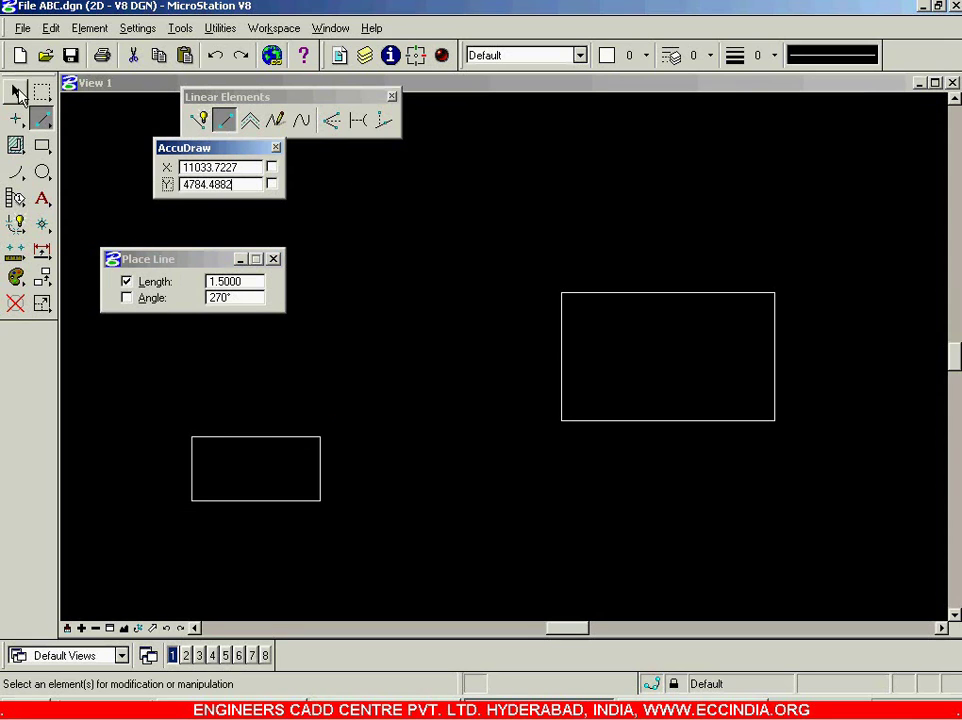
click(18, 92)
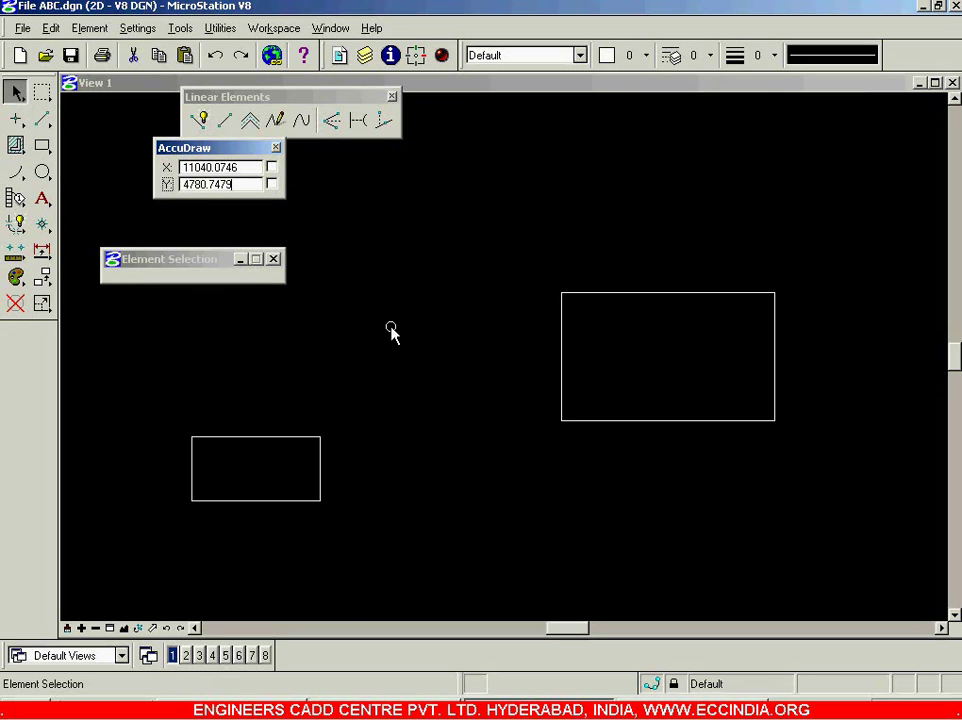
click(388, 333)
click(15, 303)
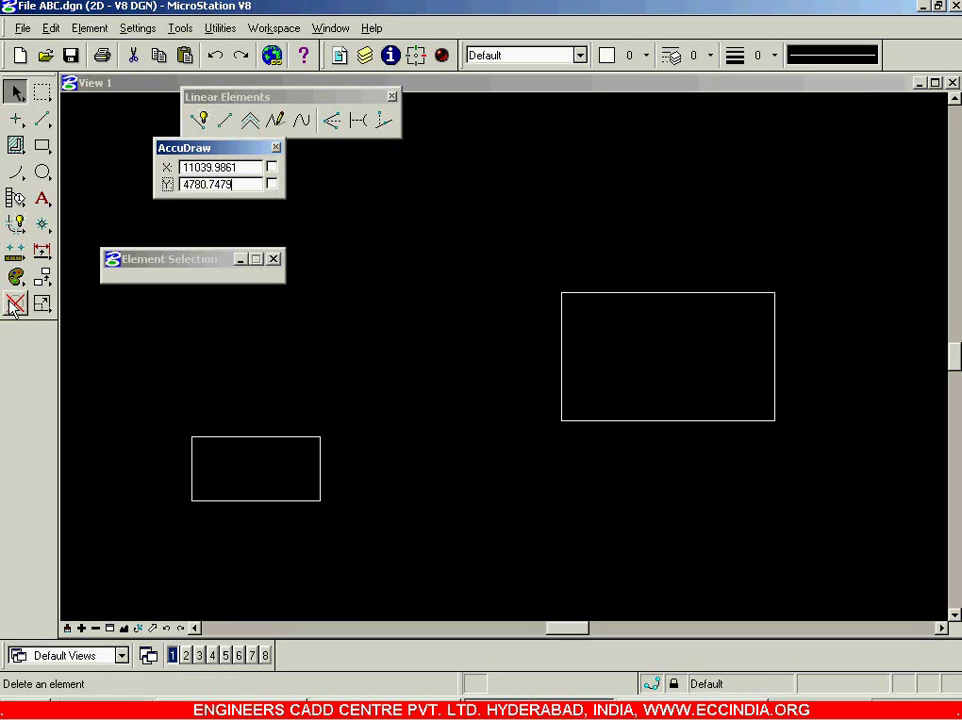
click(15, 305)
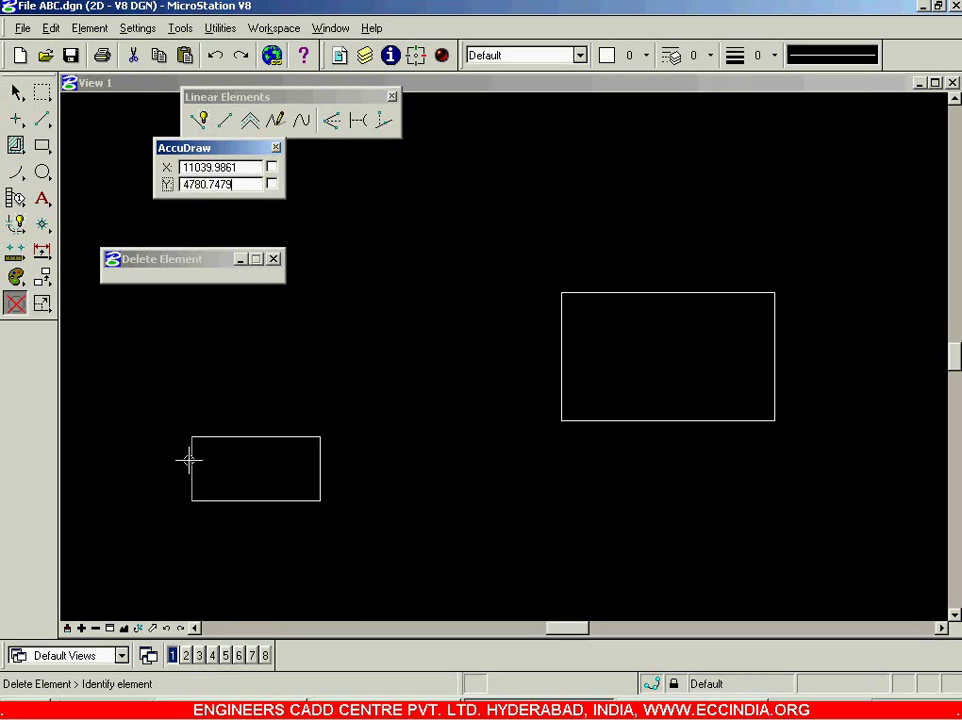
click(247, 436)
click(270, 494)
click(307, 483)
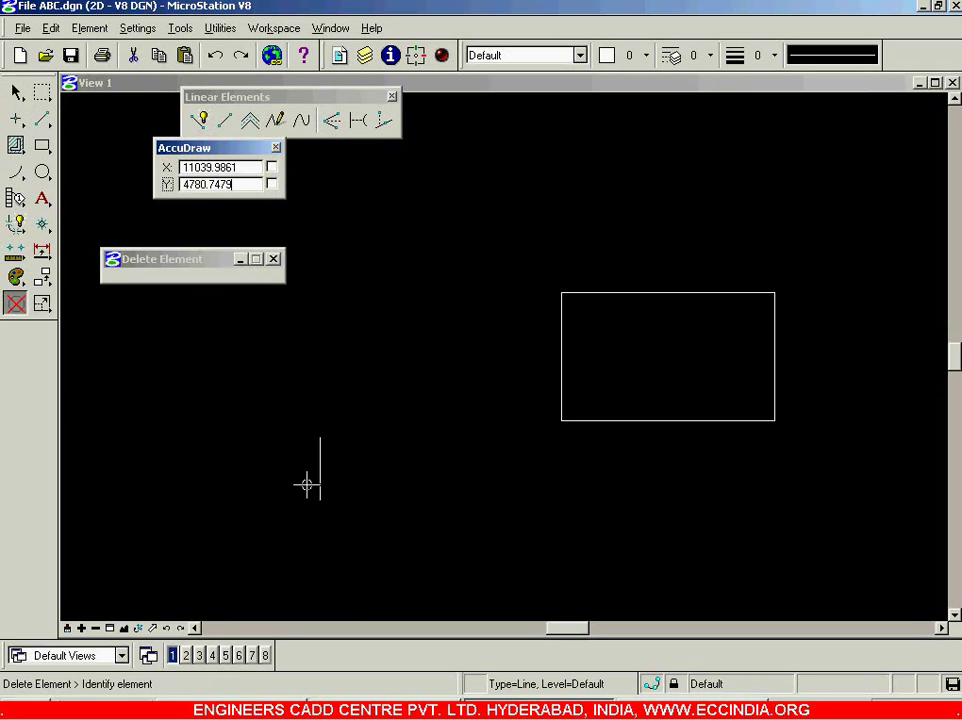
click(318, 474)
Delete the large rectangle's four edges, then return to Element Selection
click(562, 339)
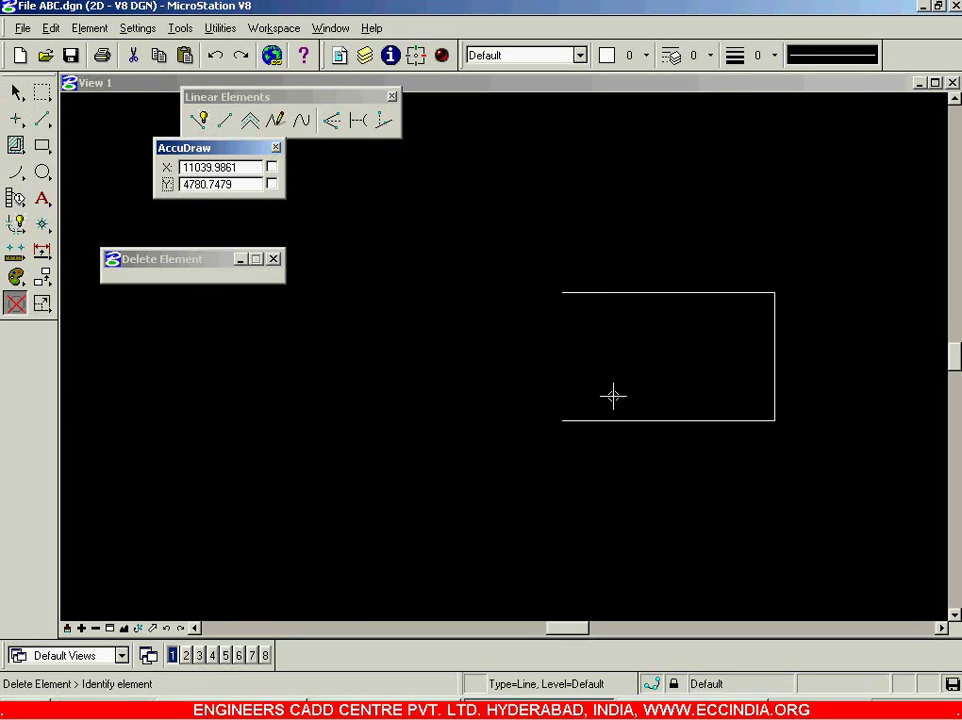
click(694, 420)
click(775, 372)
click(600, 293)
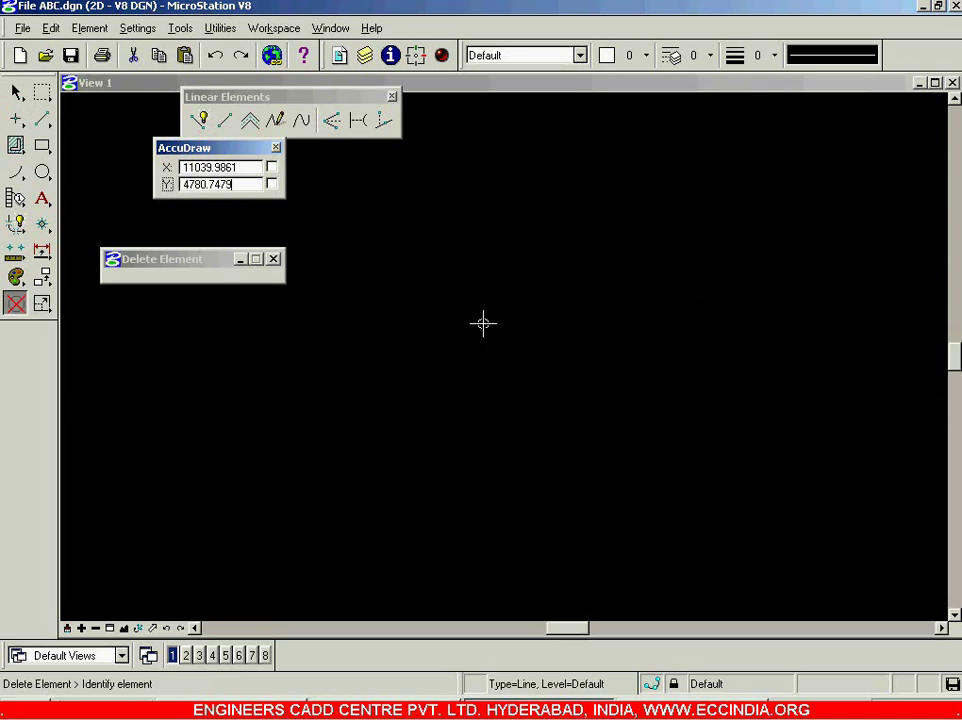
click(14, 92)
click(14, 92)
Choose Place Multi-line, keep Place by set to Work line, and close its settings window
click(221, 120)
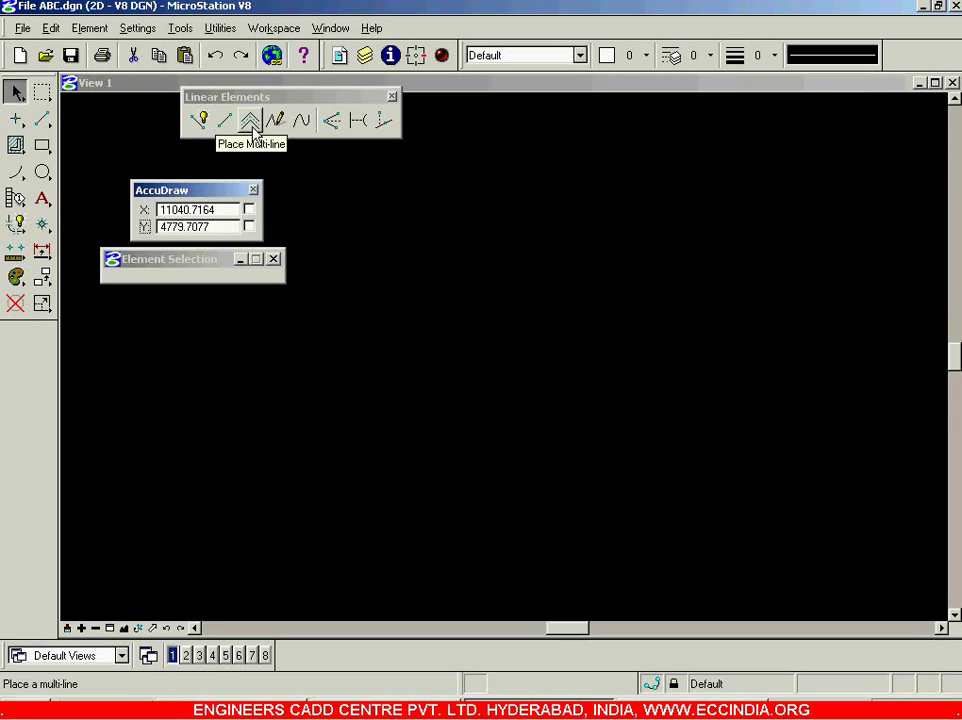
click(250, 122)
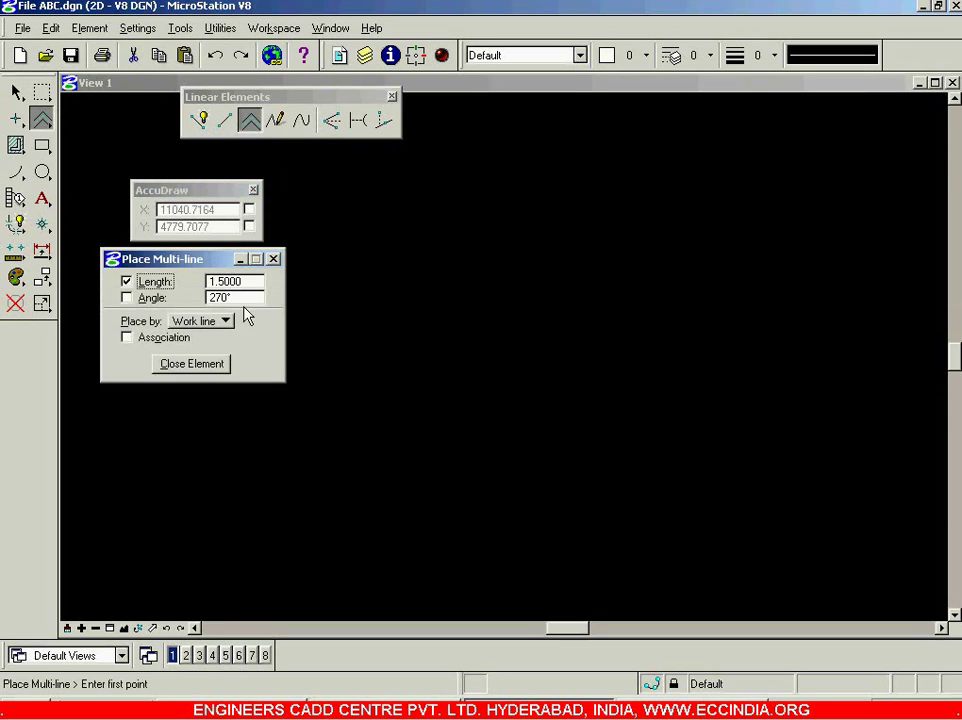
click(222, 322)
click(210, 321)
click(274, 260)
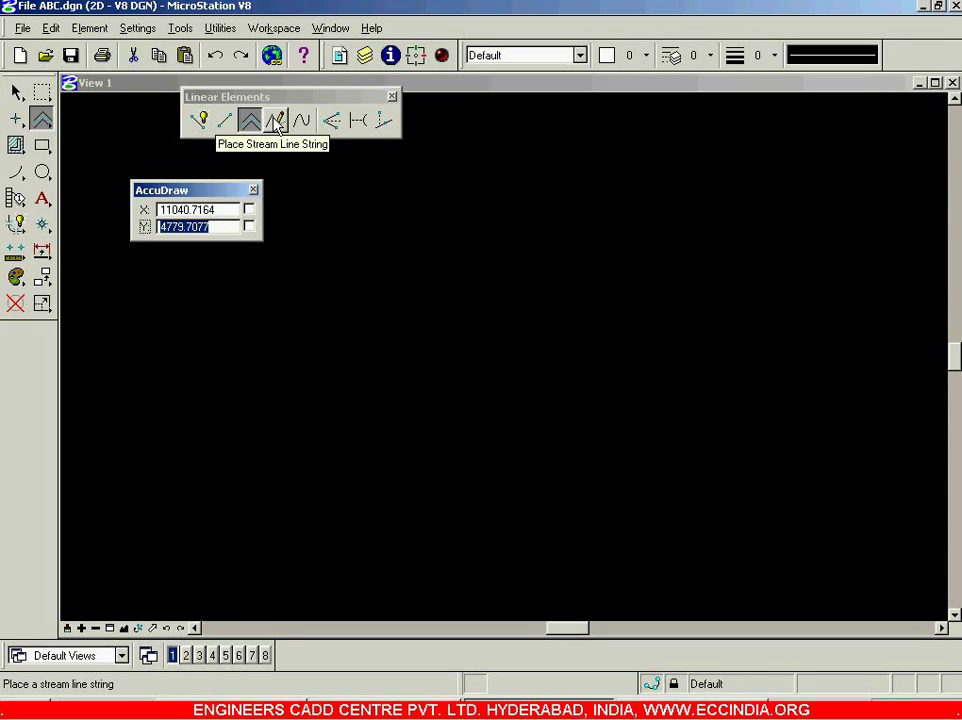
Trace a freehand stream line string from lower left into an irregular, nearly closed outline
click(276, 121)
click(304, 504)
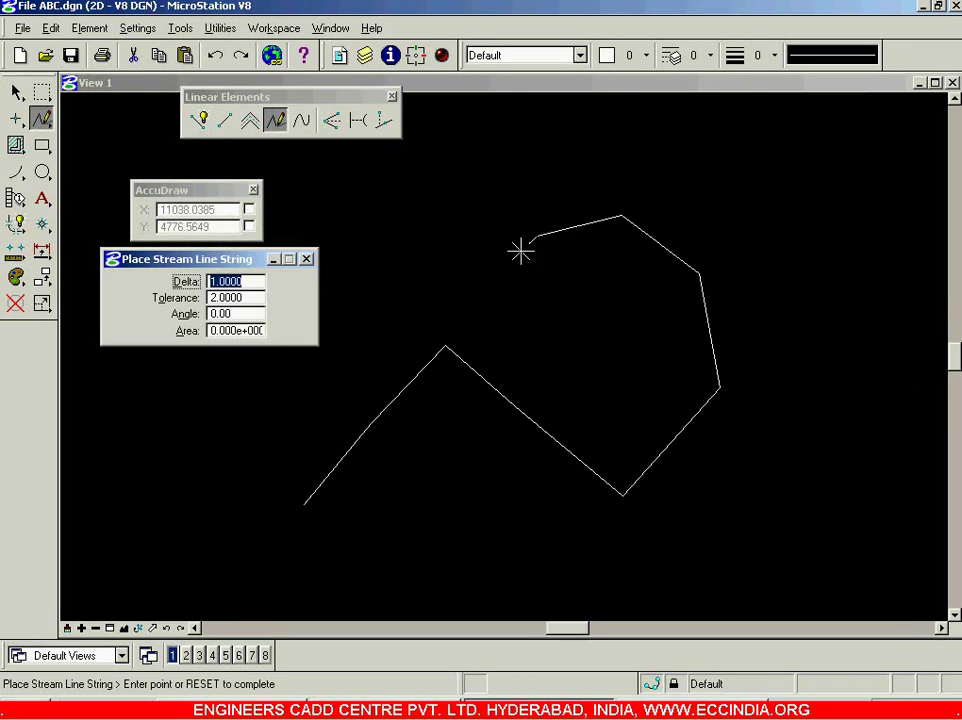
scroll(517, 264, down, 2)
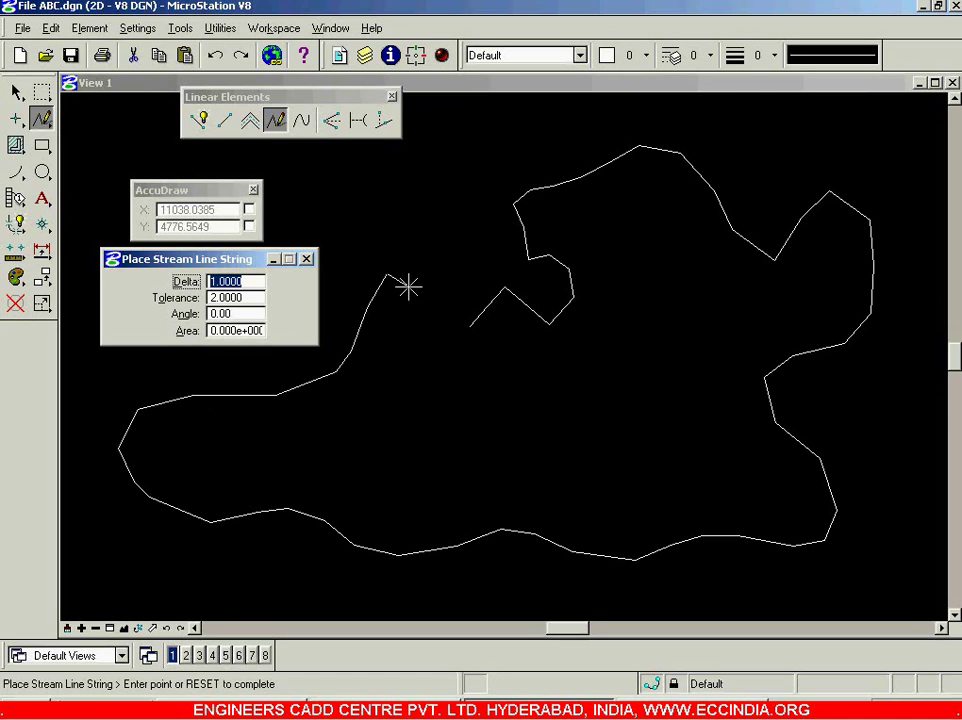
right_click(420, 309)
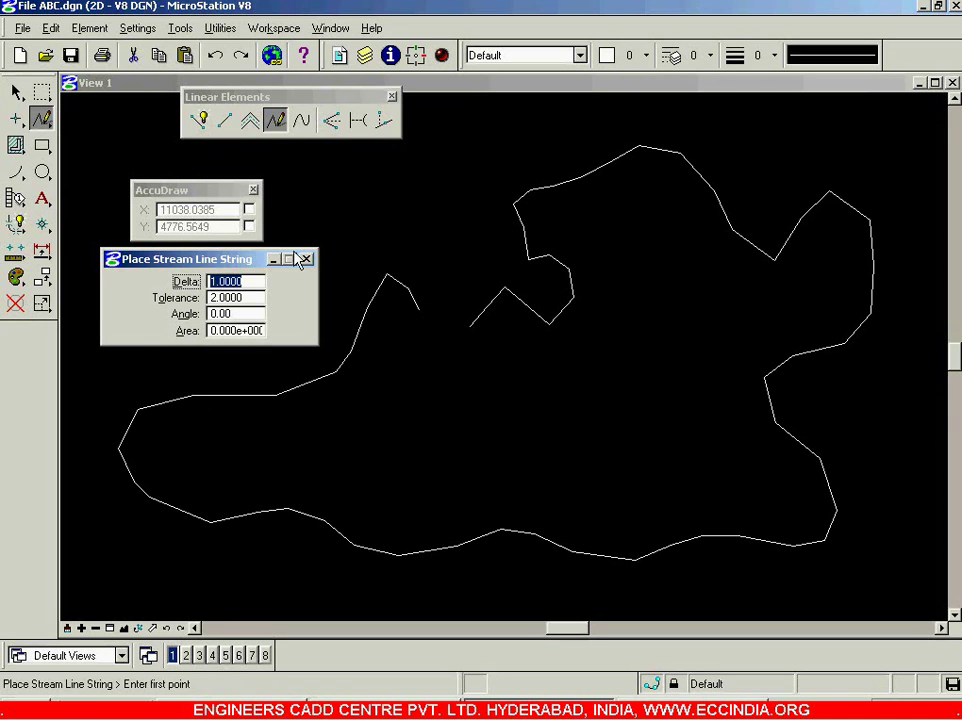
Delete the irregular line string with Delete Element
click(15, 91)
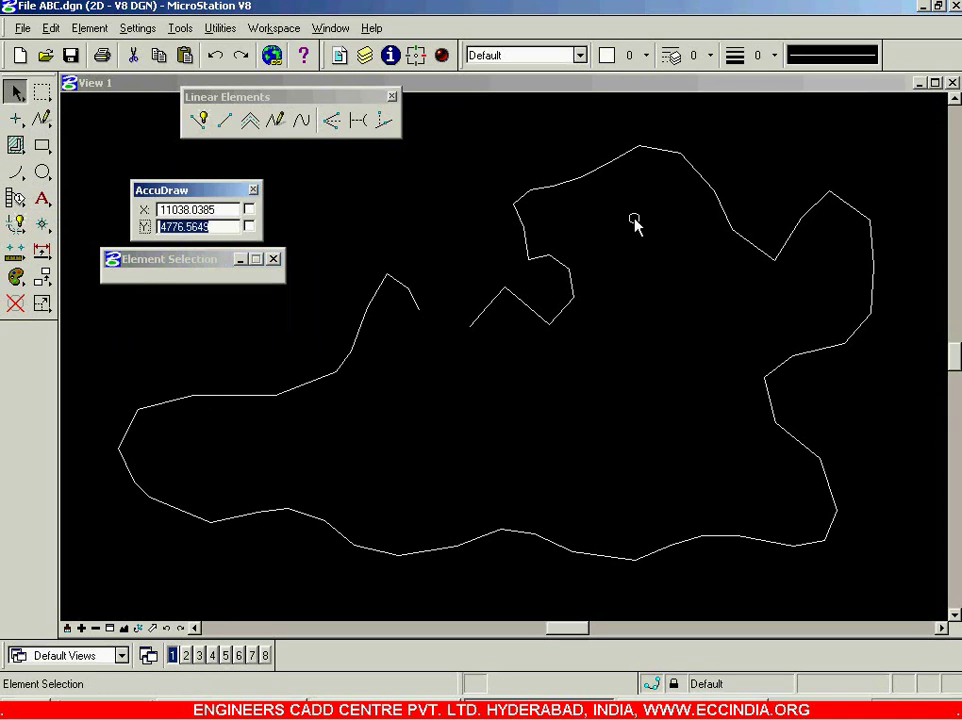
click(560, 207)
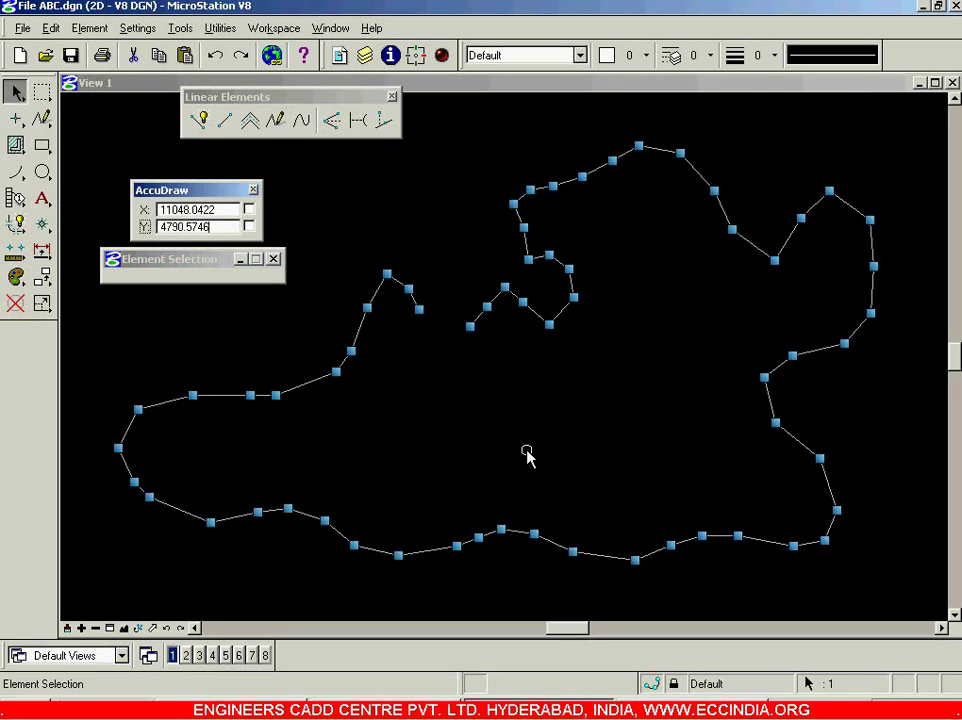
click(490, 426)
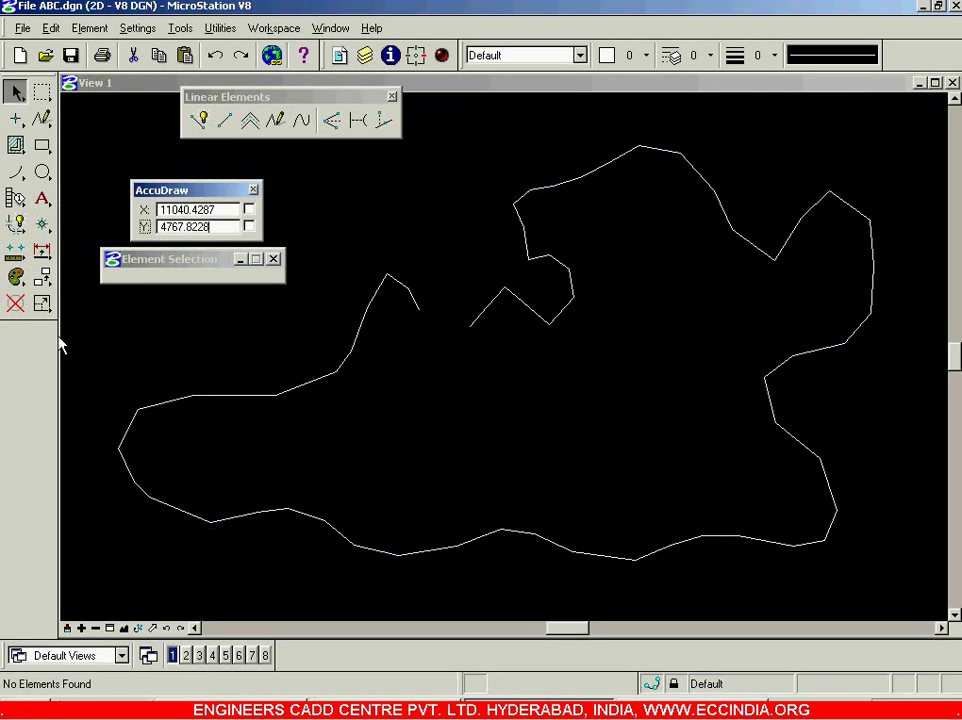
click(15, 303)
click(292, 389)
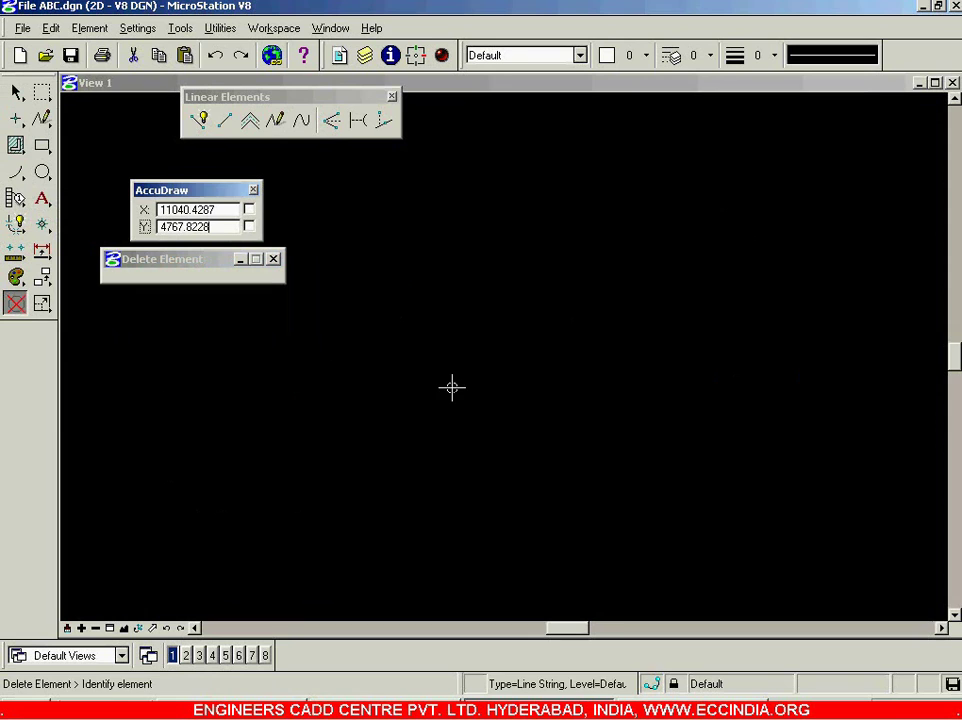
Draw a looping stream line string, then delete it too
click(274, 121)
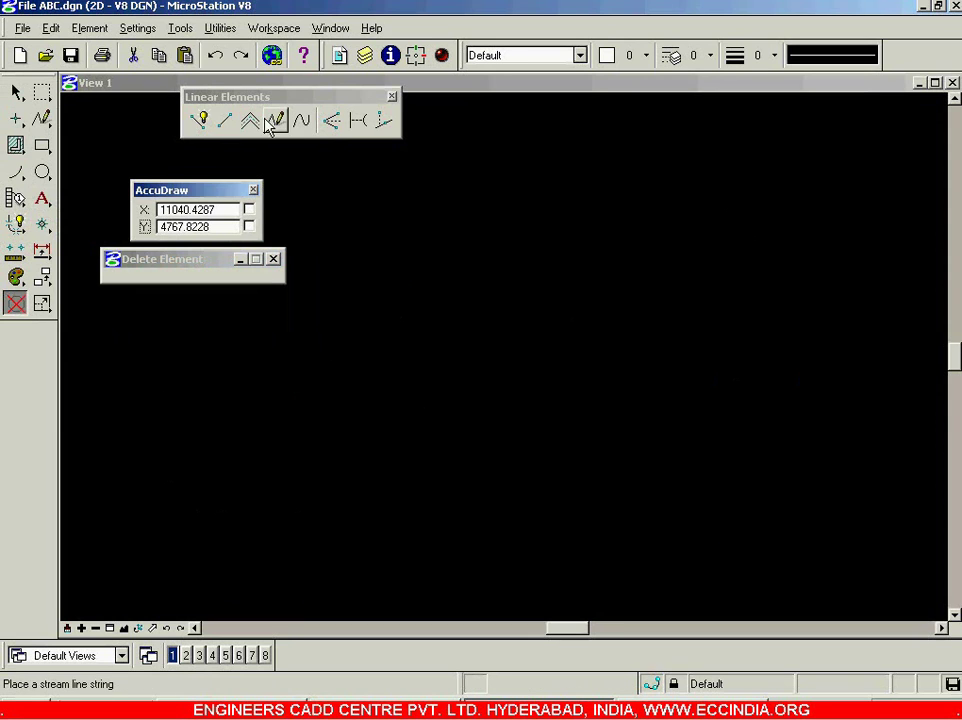
click(271, 125)
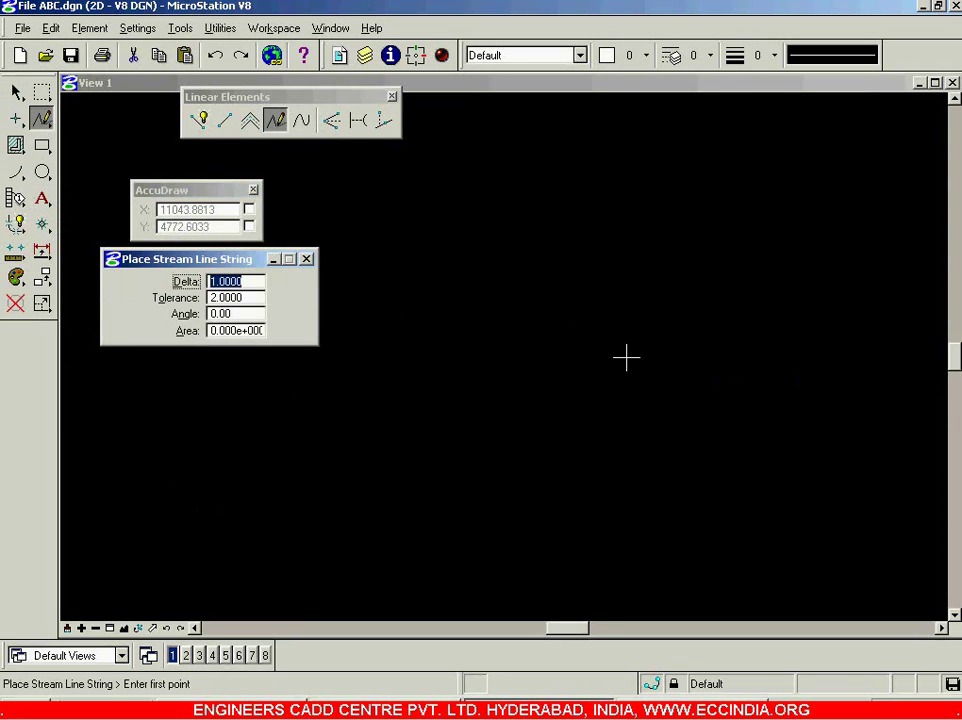
click(856, 459)
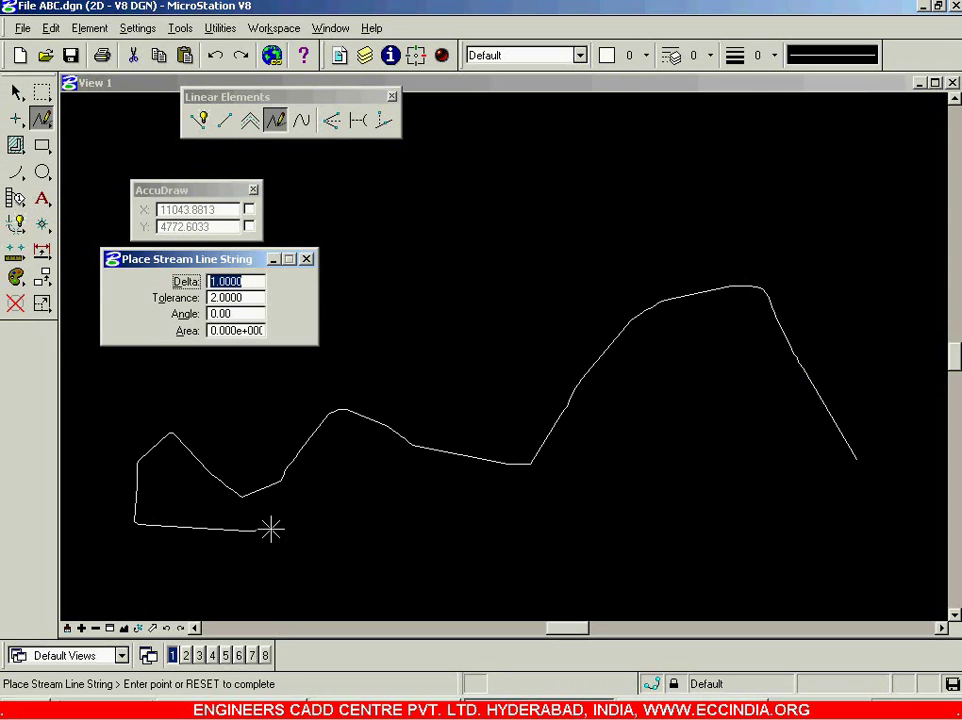
right_click(856, 455)
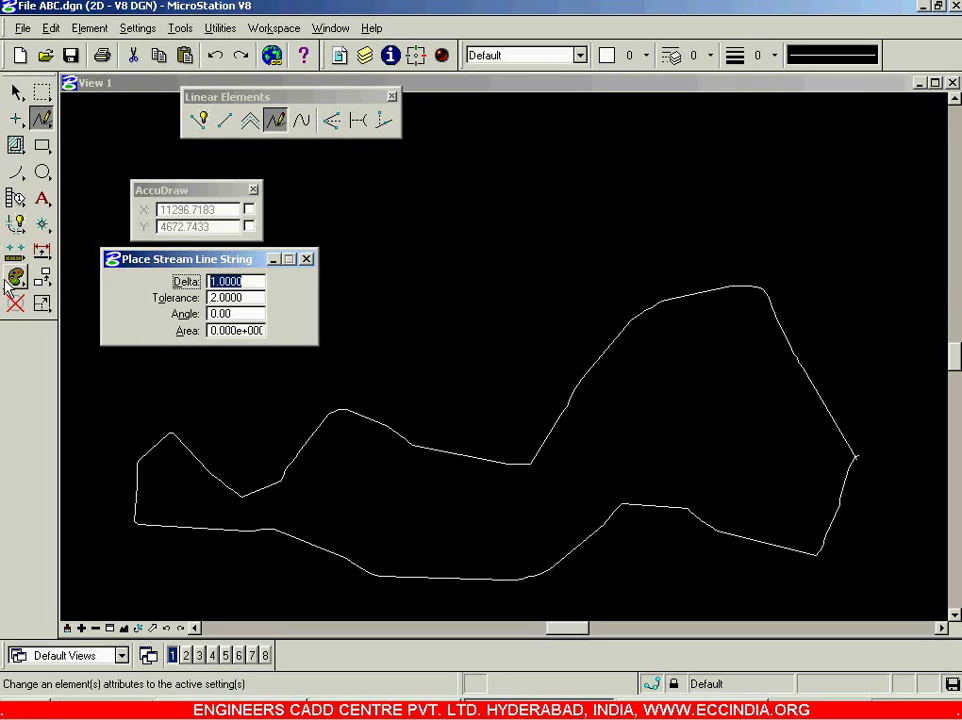
click(15, 303)
click(409, 445)
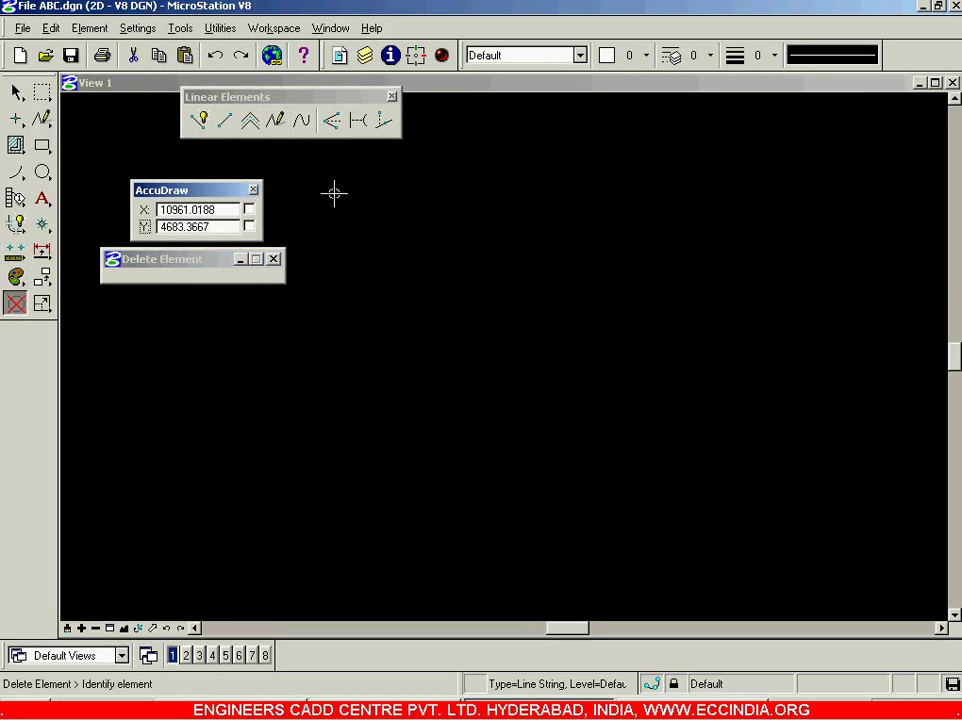
Place a wavy Points-method curve through 15 points, waving right and looping back along the top
click(300, 122)
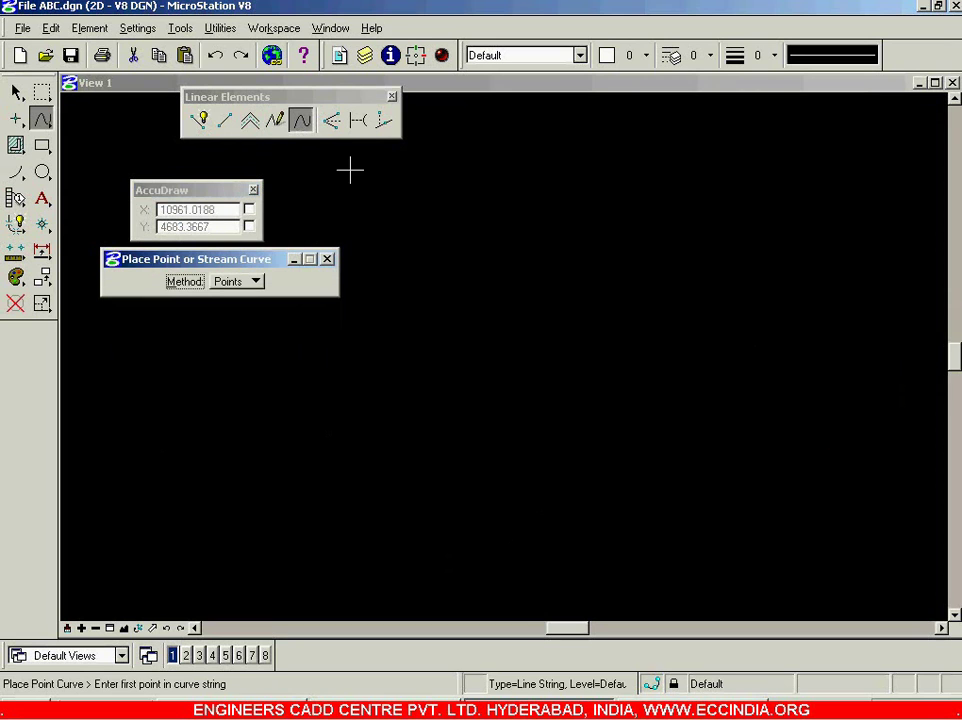
click(296, 463)
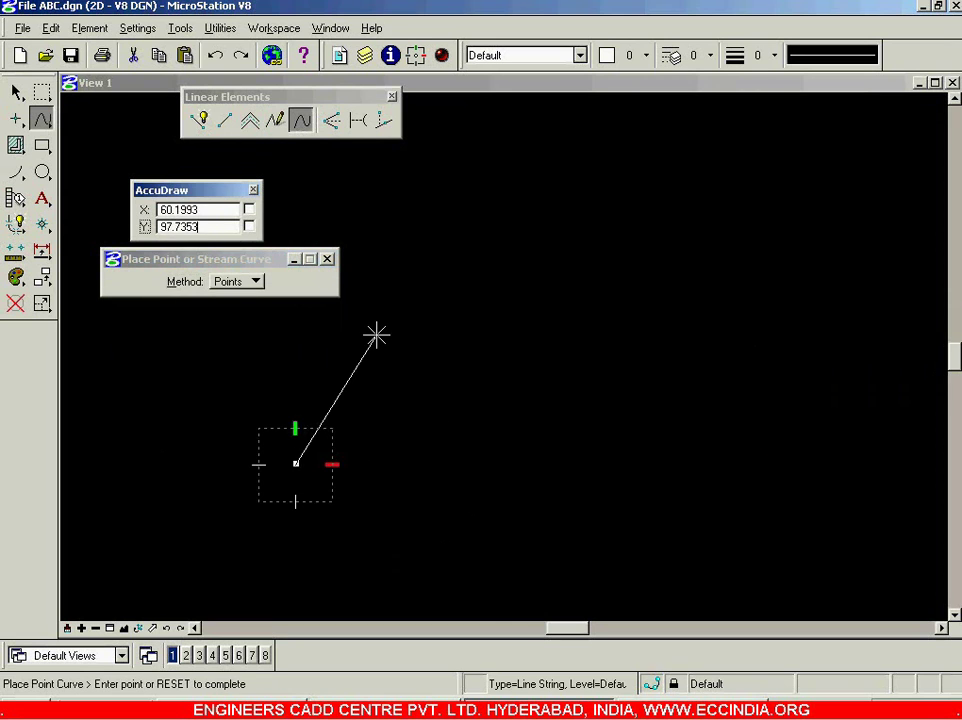
click(390, 325)
click(528, 477)
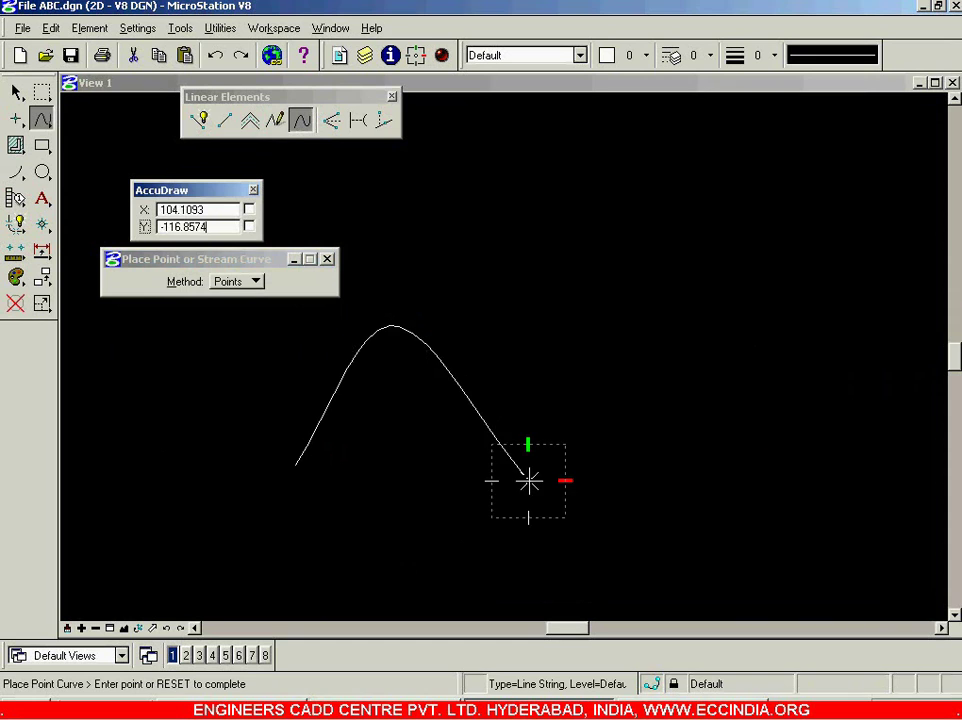
click(609, 323)
click(693, 462)
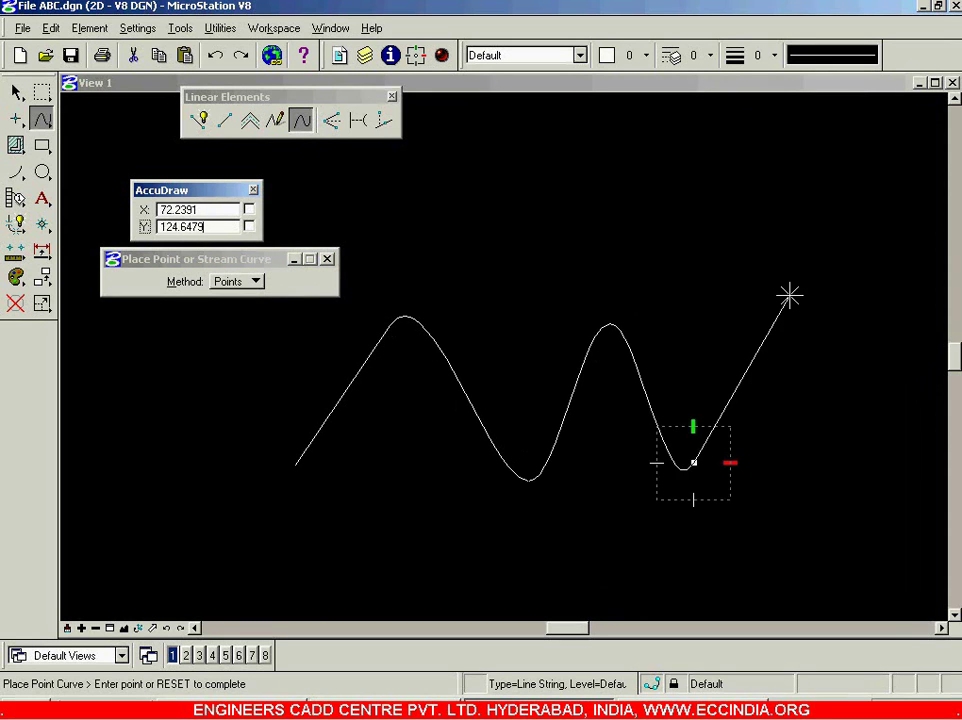
click(795, 273)
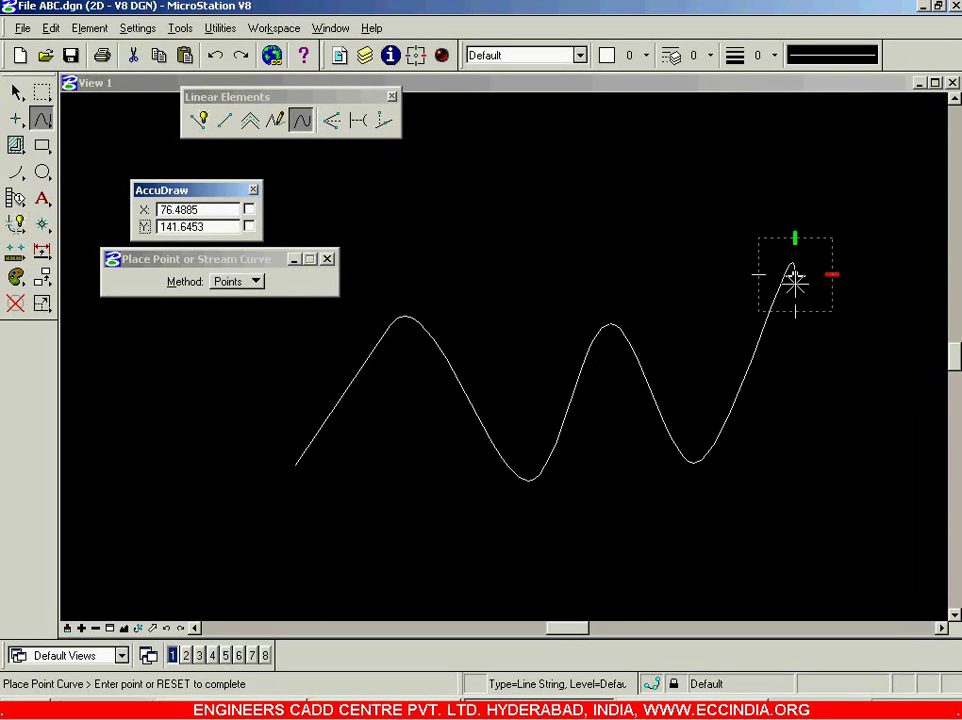
click(845, 425)
click(890, 237)
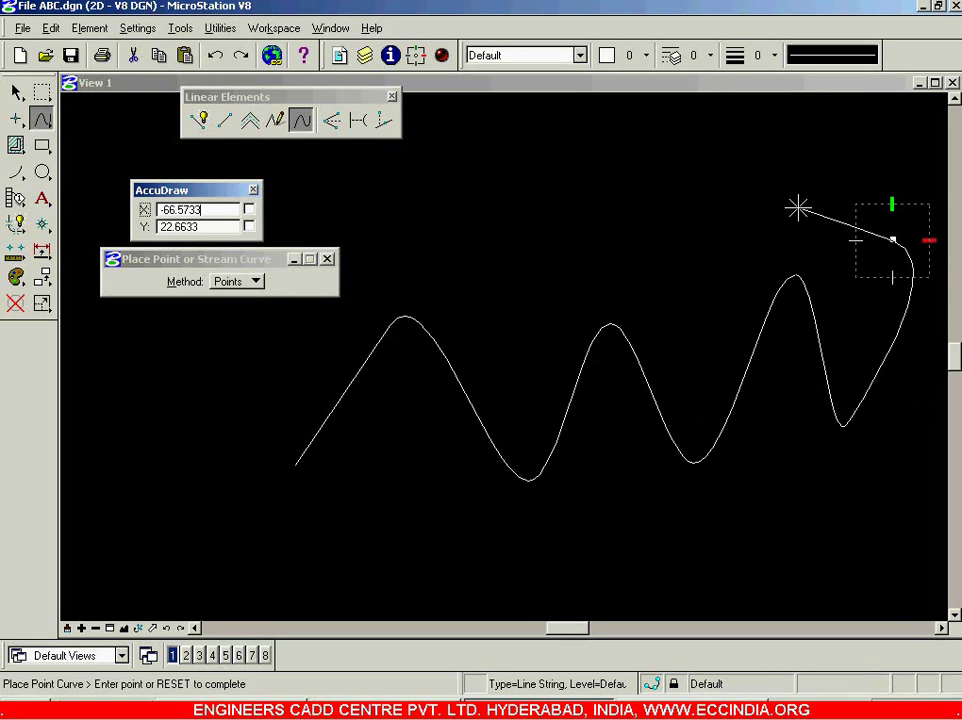
click(773, 193)
click(722, 128)
click(627, 220)
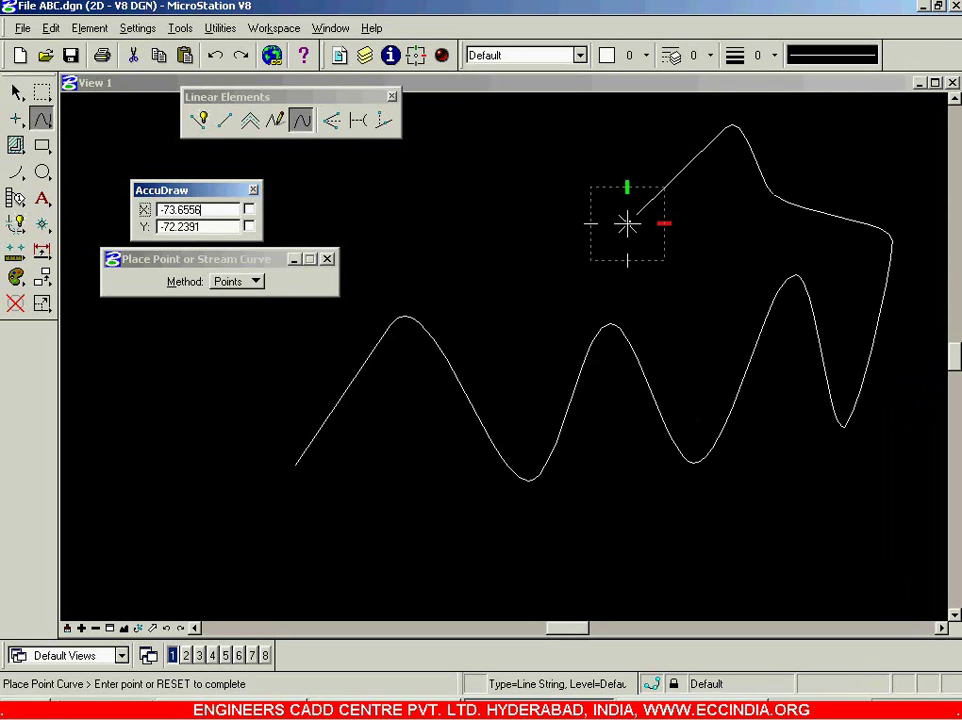
click(571, 167)
click(484, 260)
click(442, 189)
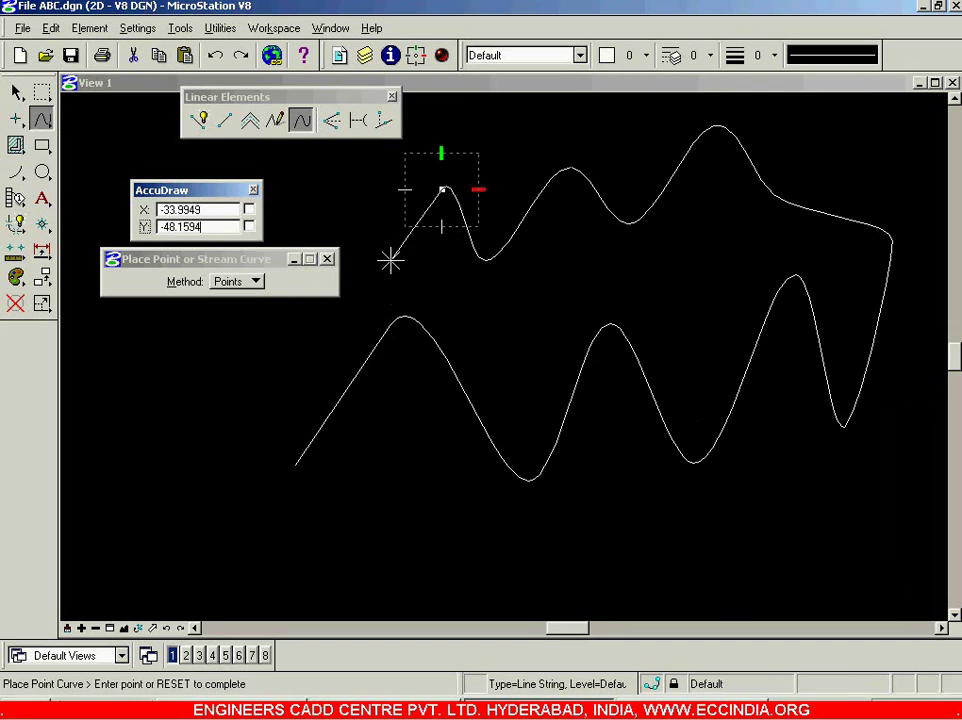
click(391, 260)
right_click(430, 250)
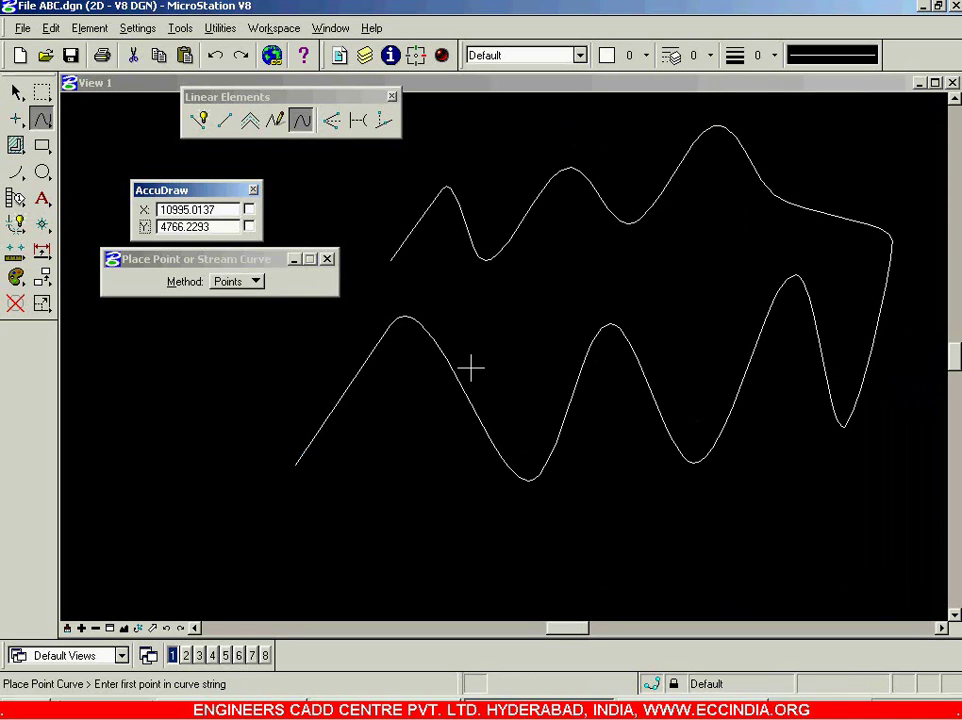
Delete the point curve and trace a looping freehand curve with Method set to Stream
click(15, 303)
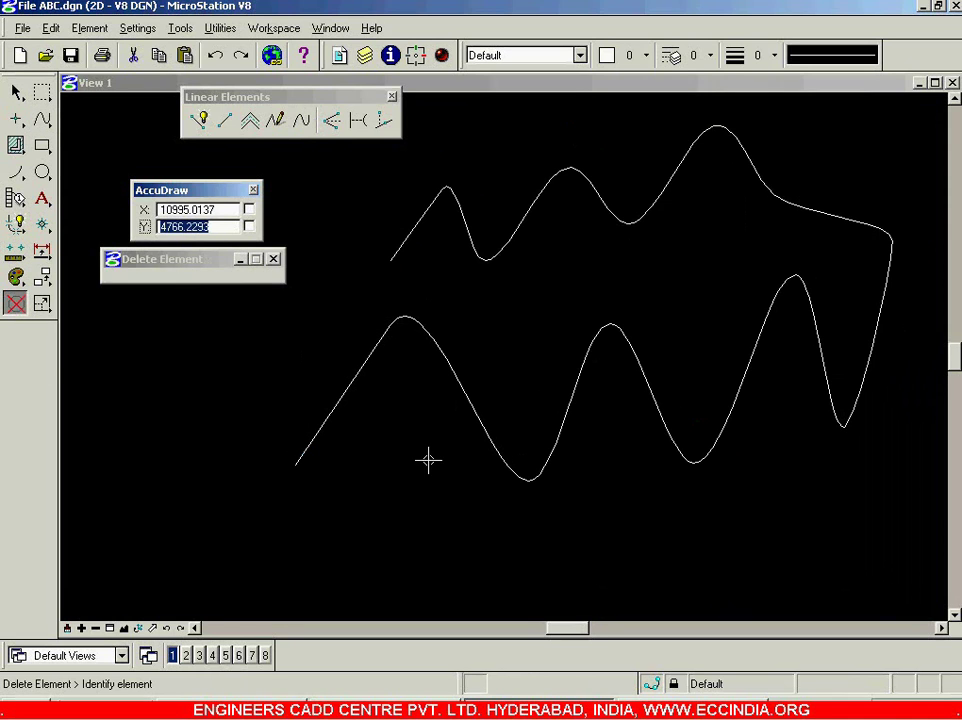
click(471, 397)
click(301, 120)
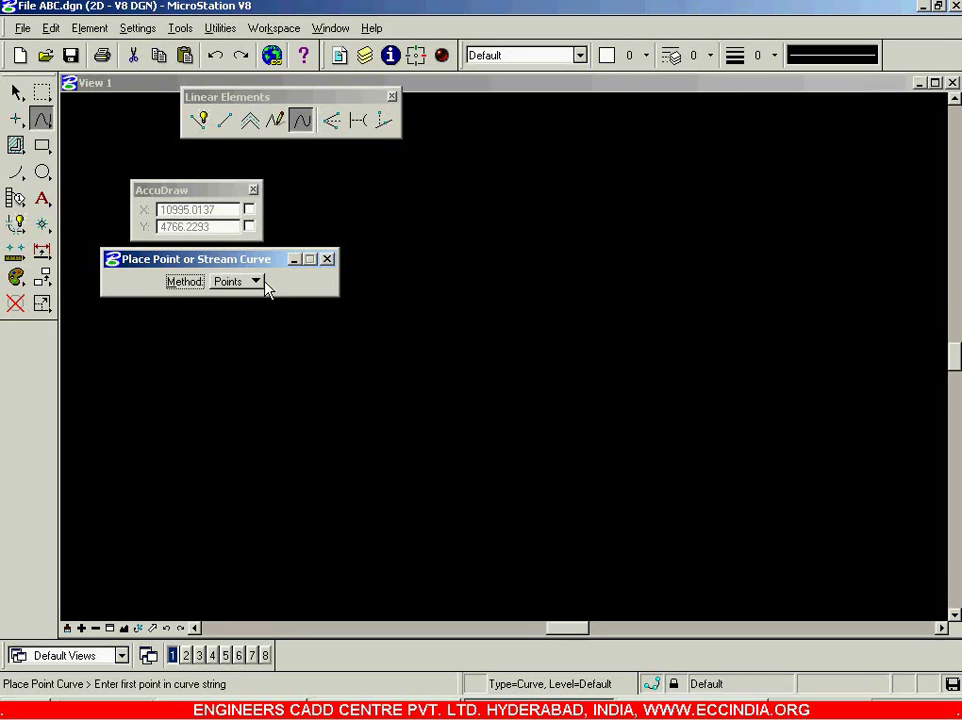
click(256, 285)
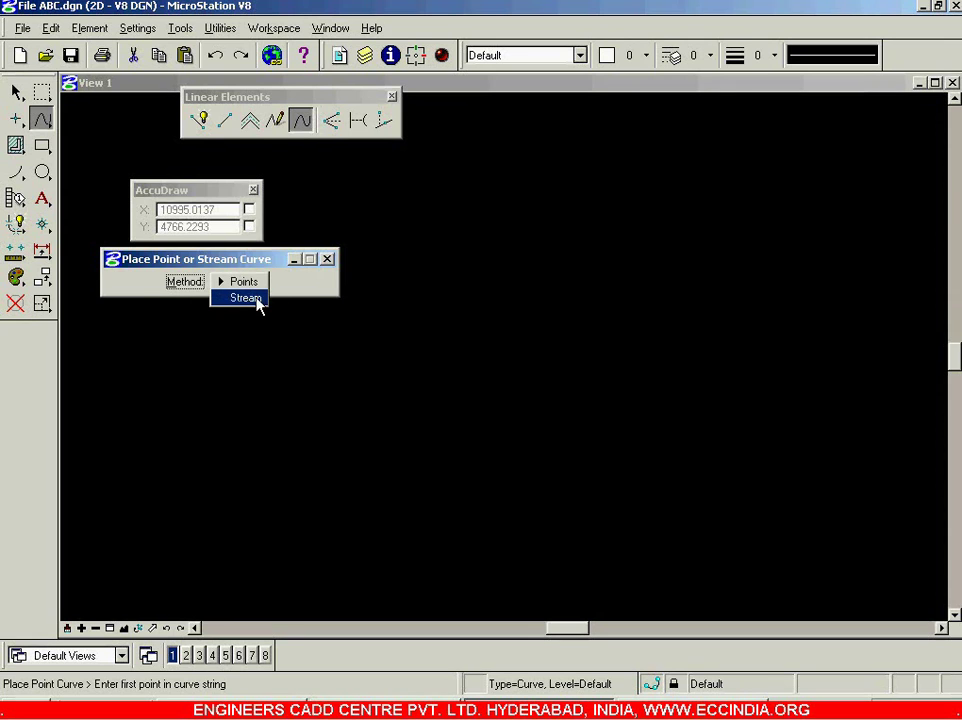
click(245, 298)
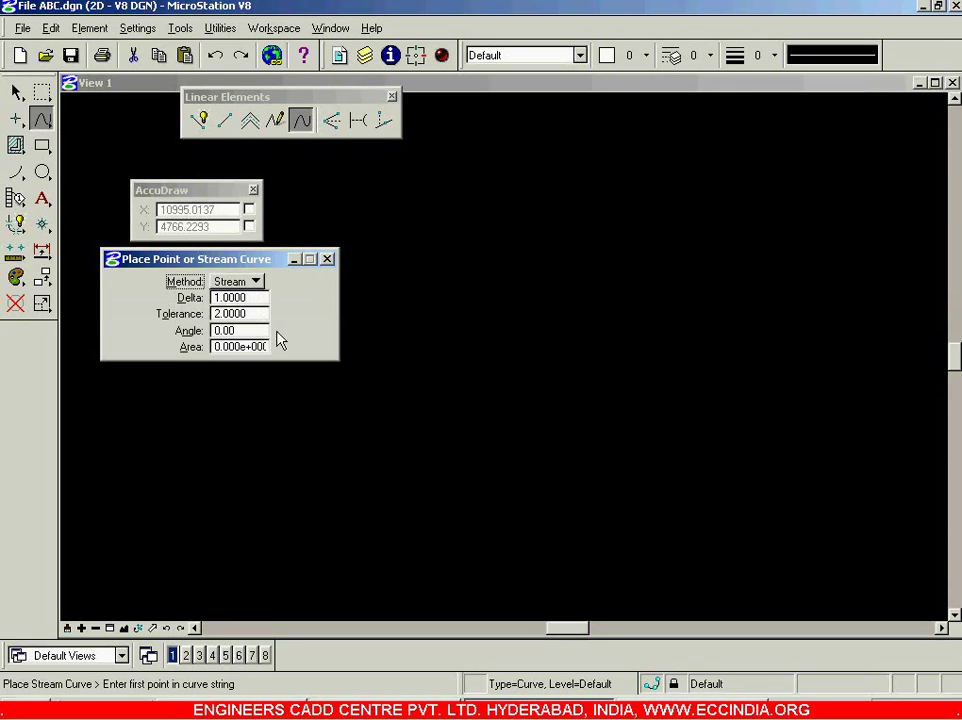
click(298, 540)
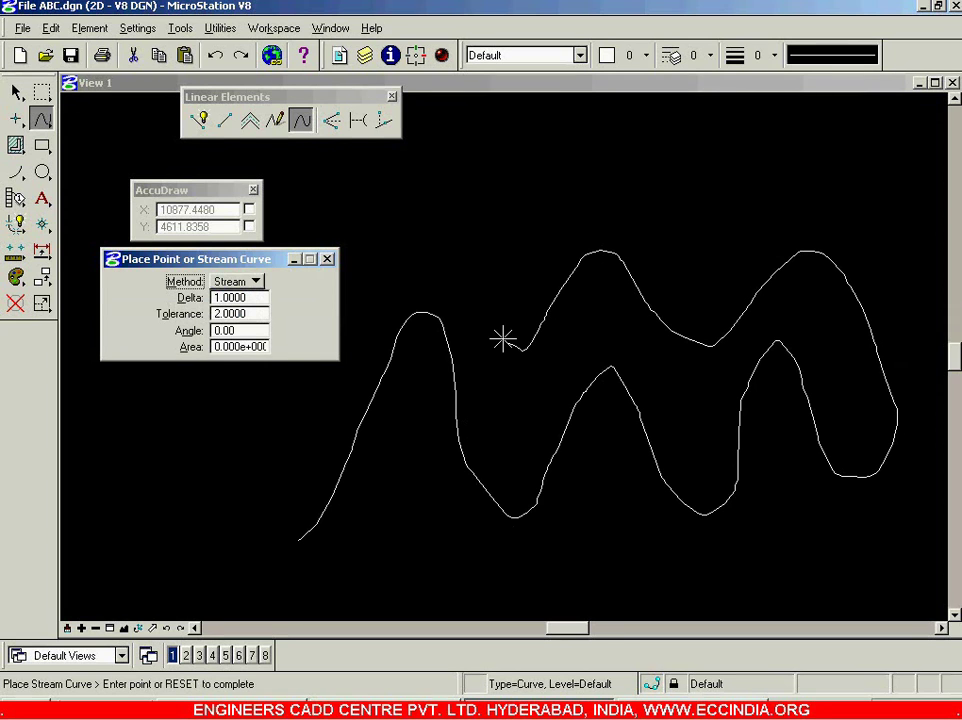
right_click(289, 497)
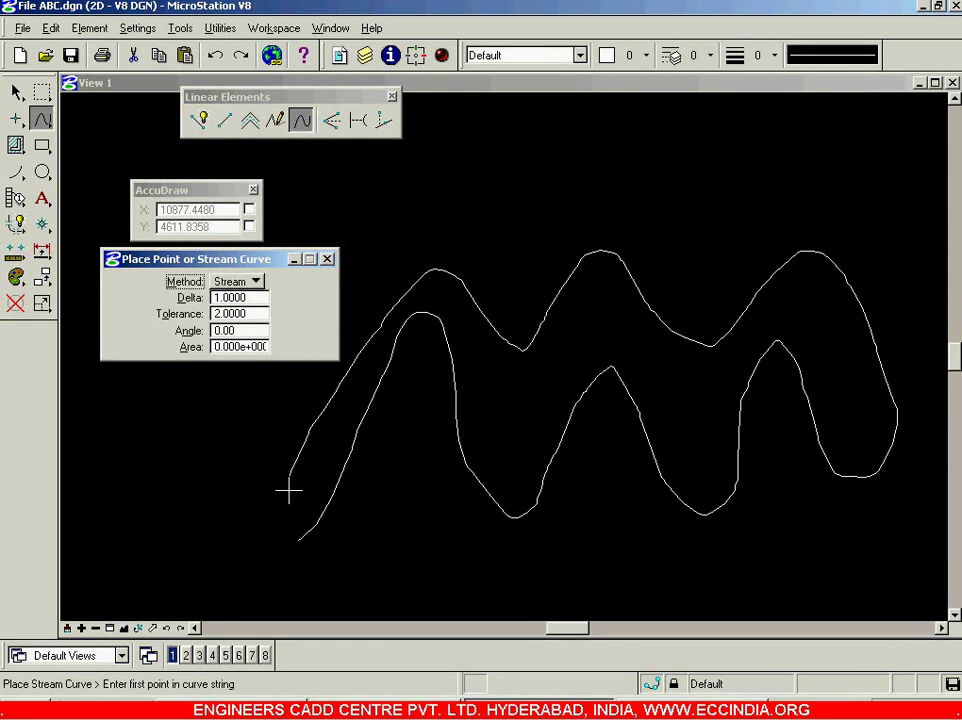
click(15, 303)
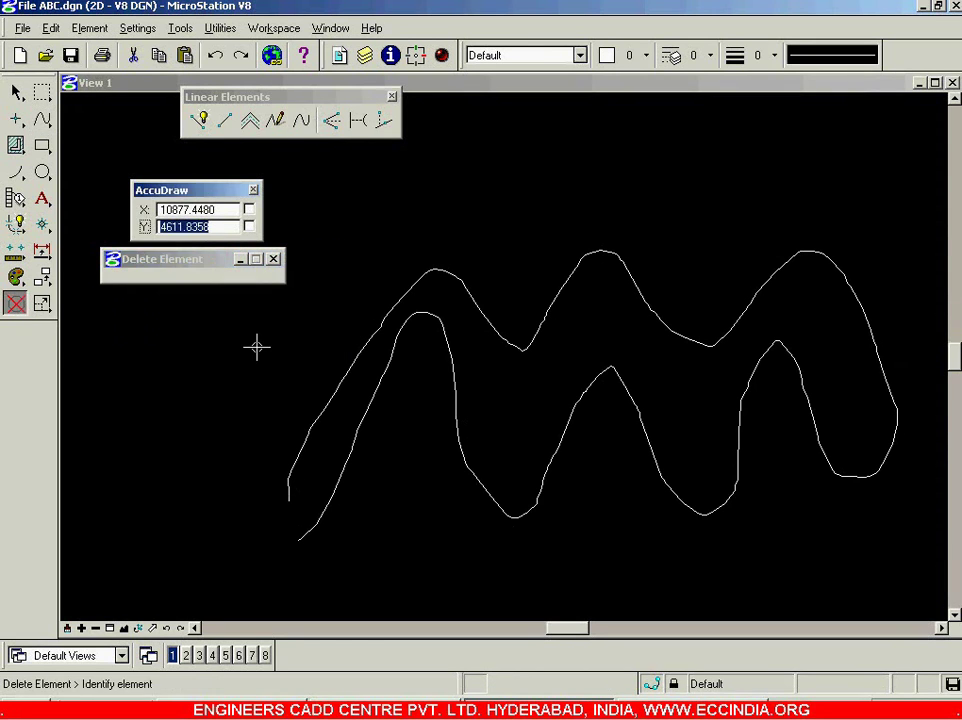
Delete the stream curve and select Place SmartLine with Lines segments and Sharp vertices
click(374, 333)
click(304, 123)
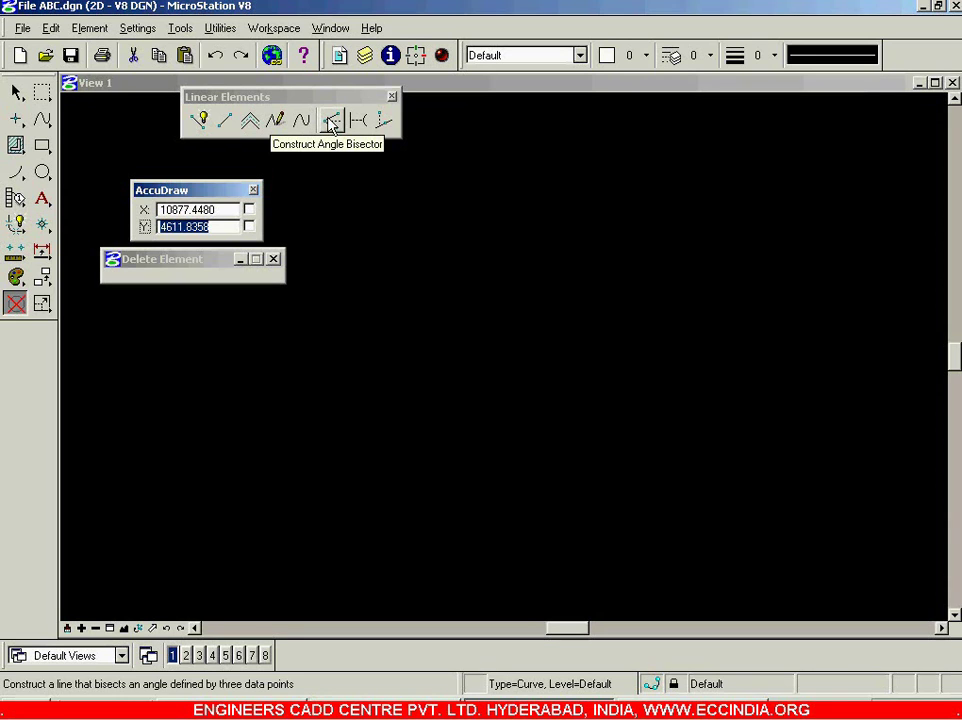
click(331, 121)
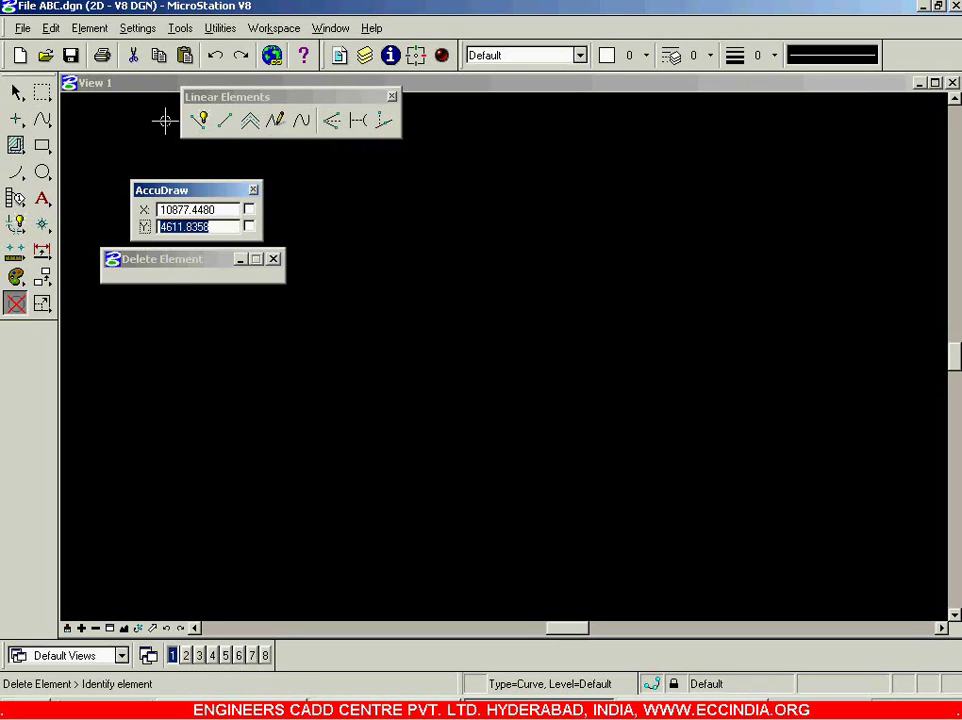
click(199, 121)
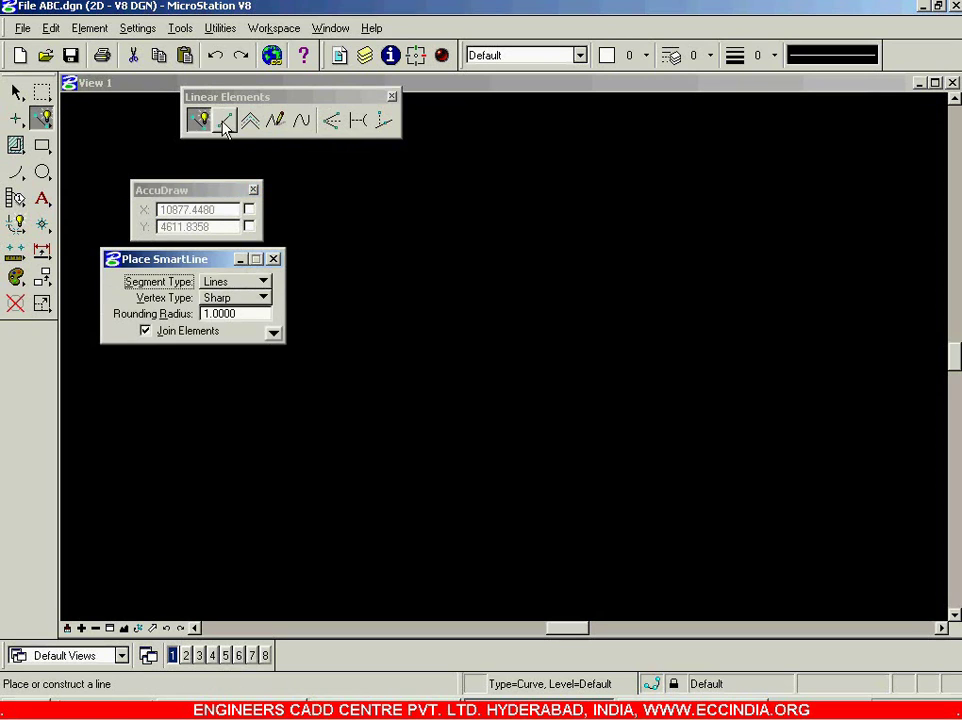
Draw three lines from a shared centre point toward the upper right, lower right and upper left
click(224, 121)
click(432, 404)
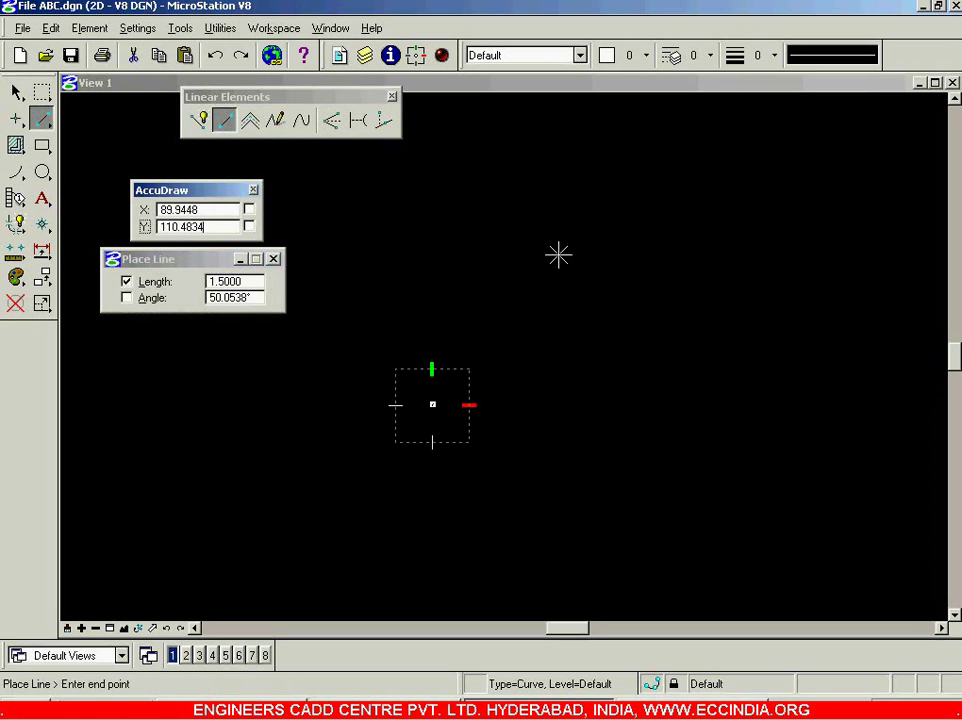
click(145, 283)
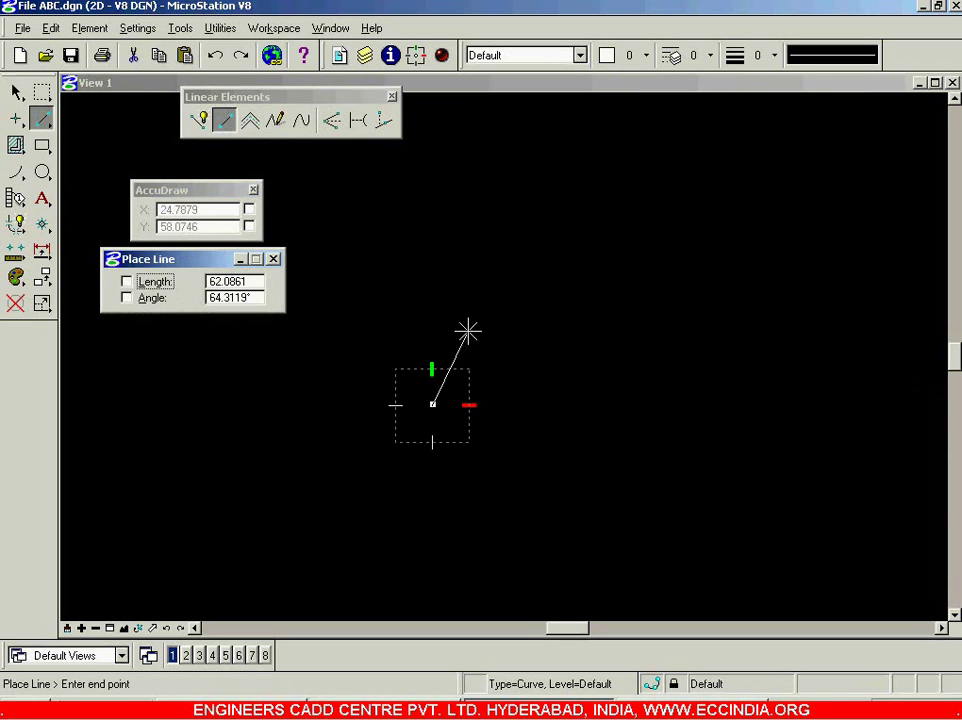
click(660, 143)
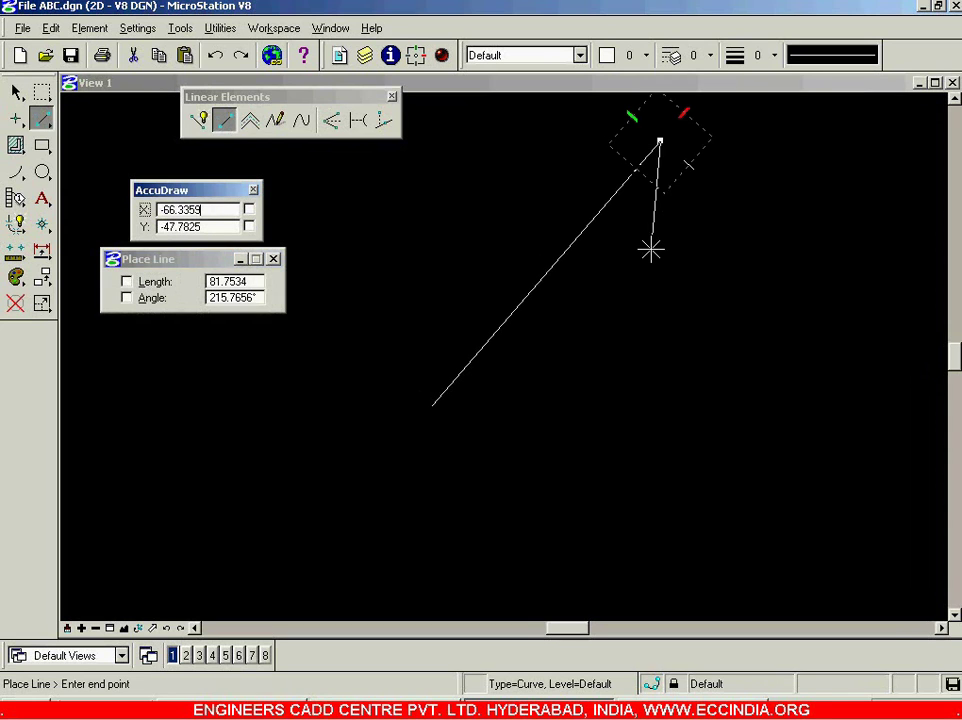
right_click(630, 265)
click(433, 405)
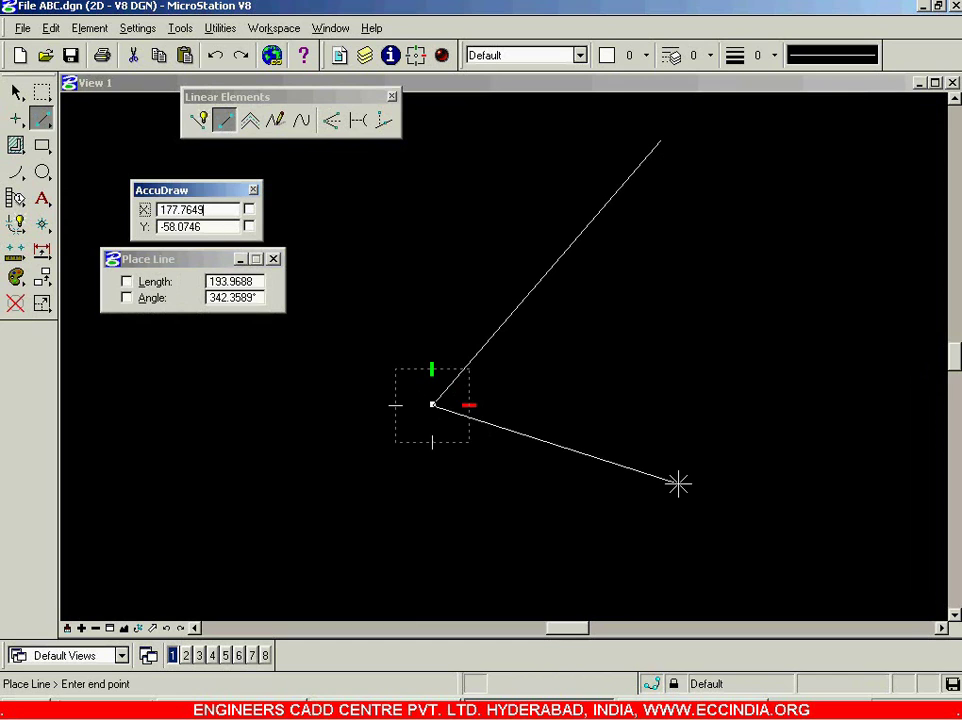
click(782, 527)
right_click(792, 472)
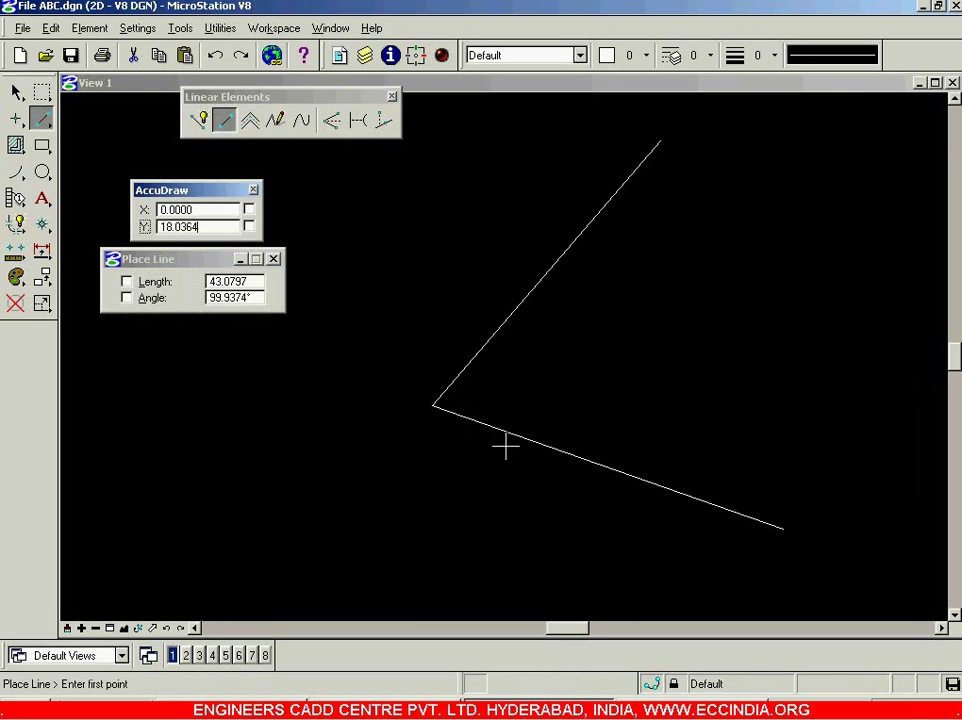
click(432, 404)
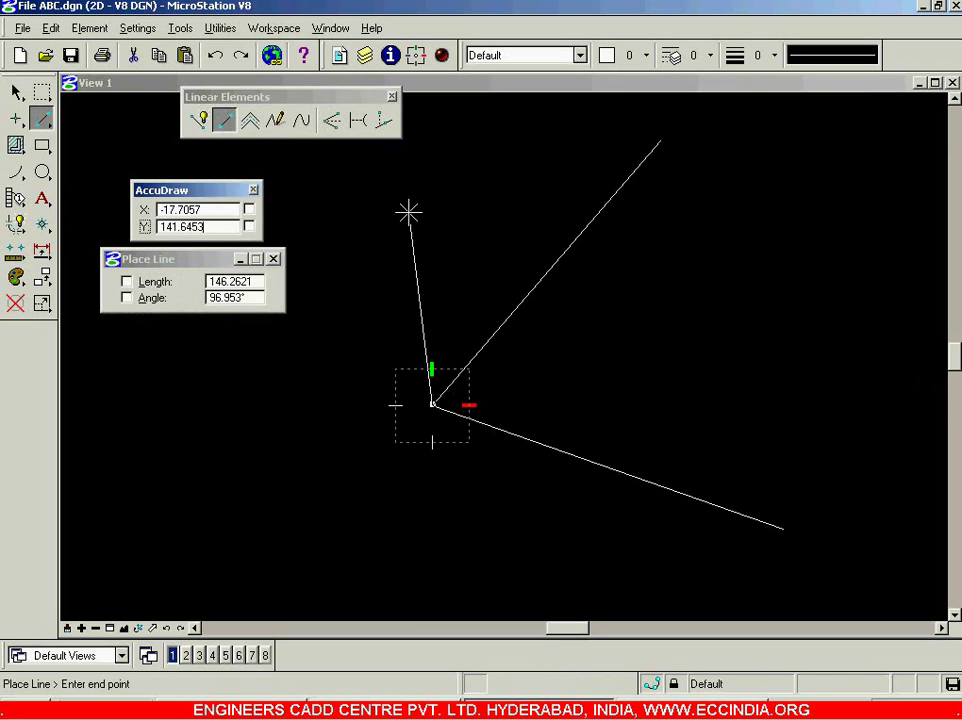
click(306, 167)
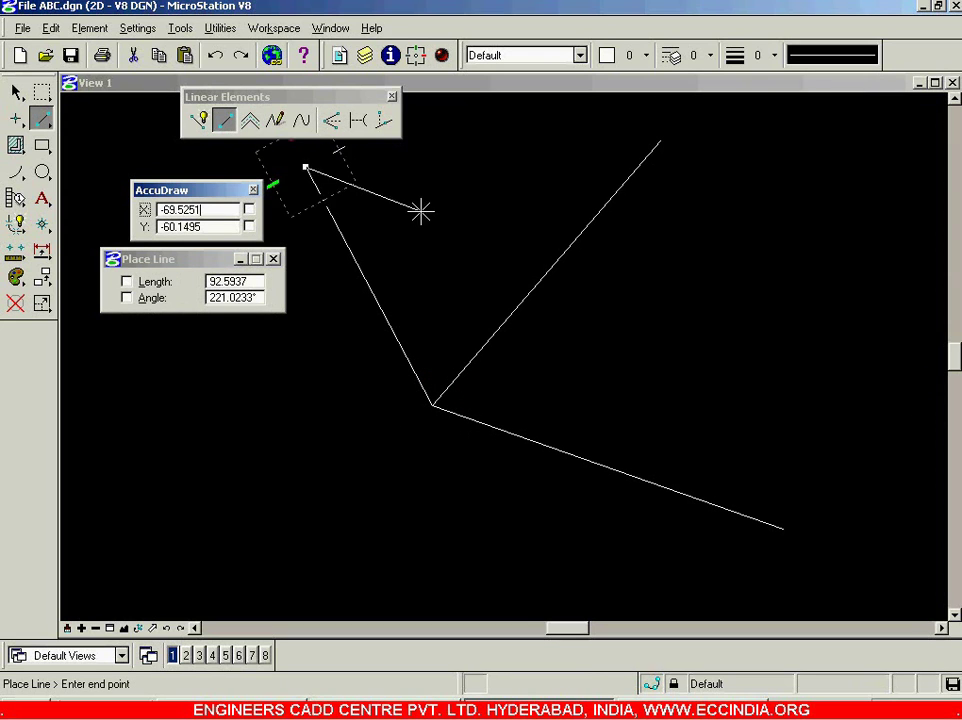
right_click(350, 240)
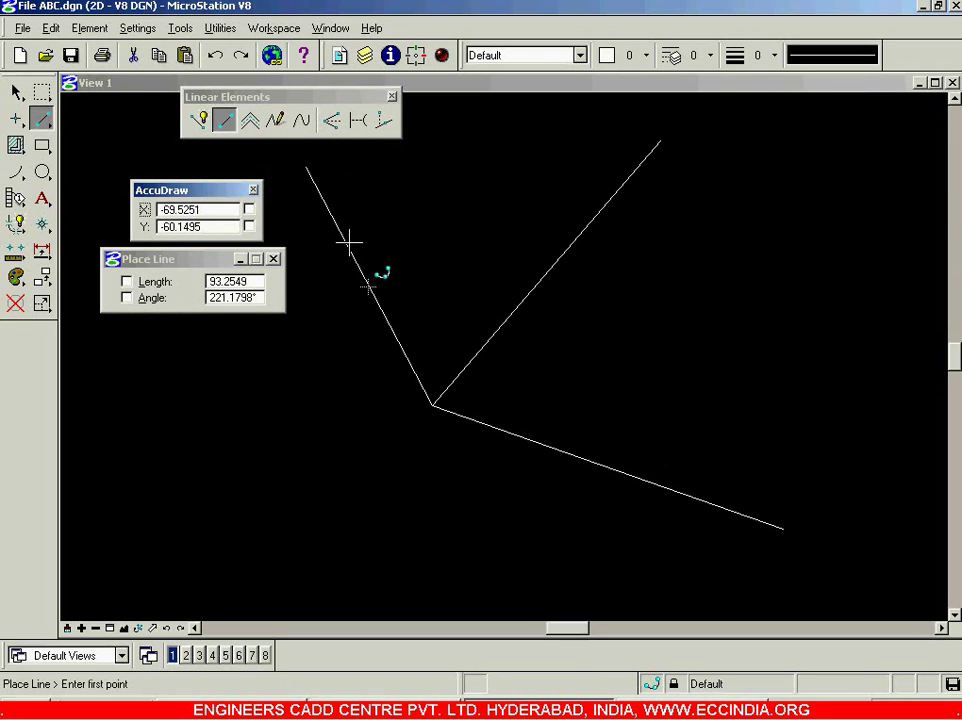
Construct an angle bisector between the lower-right and upper-right lines at the shared vertex
click(331, 121)
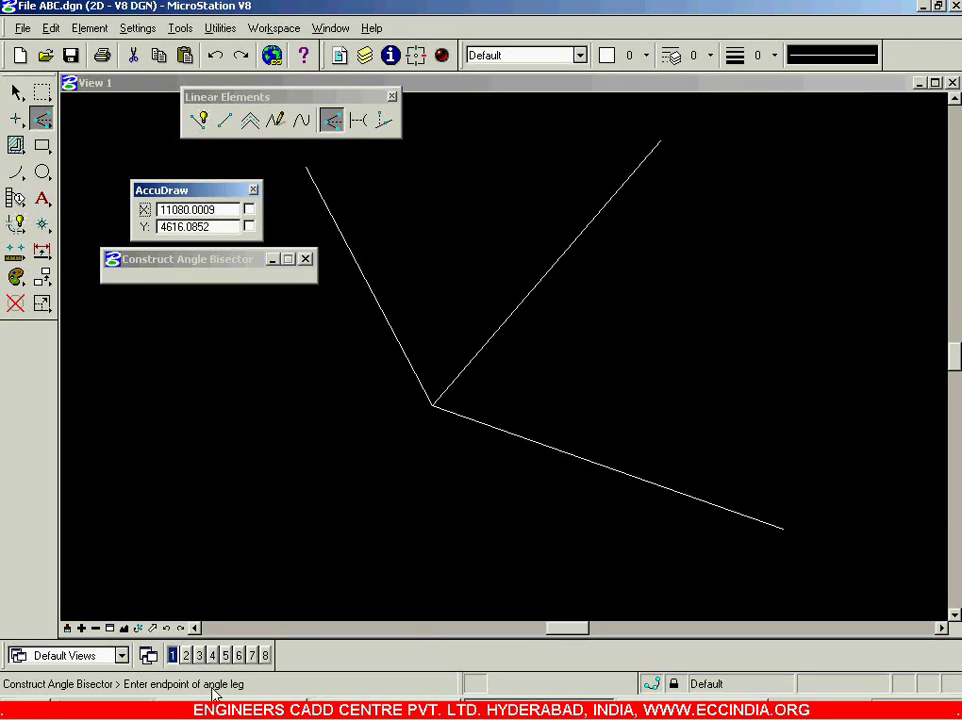
click(783, 527)
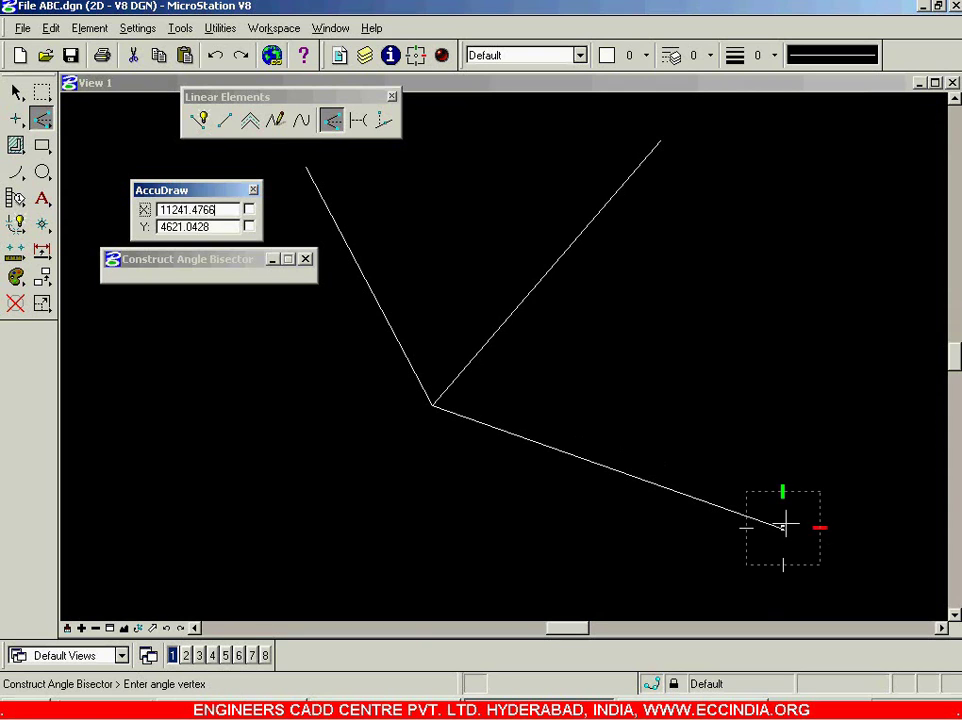
click(431, 404)
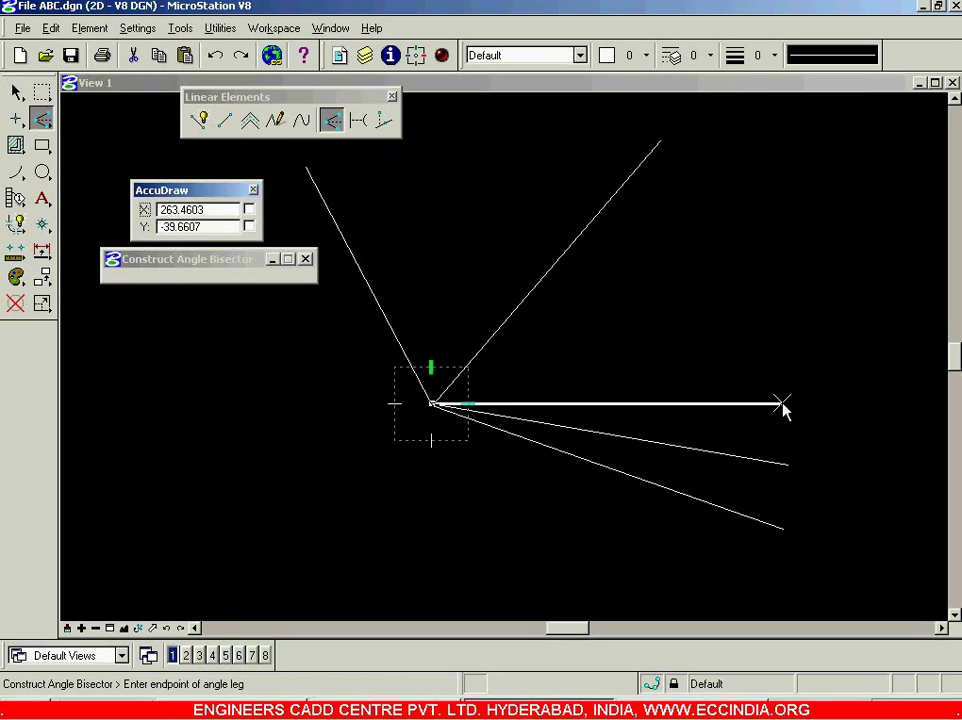
click(659, 139)
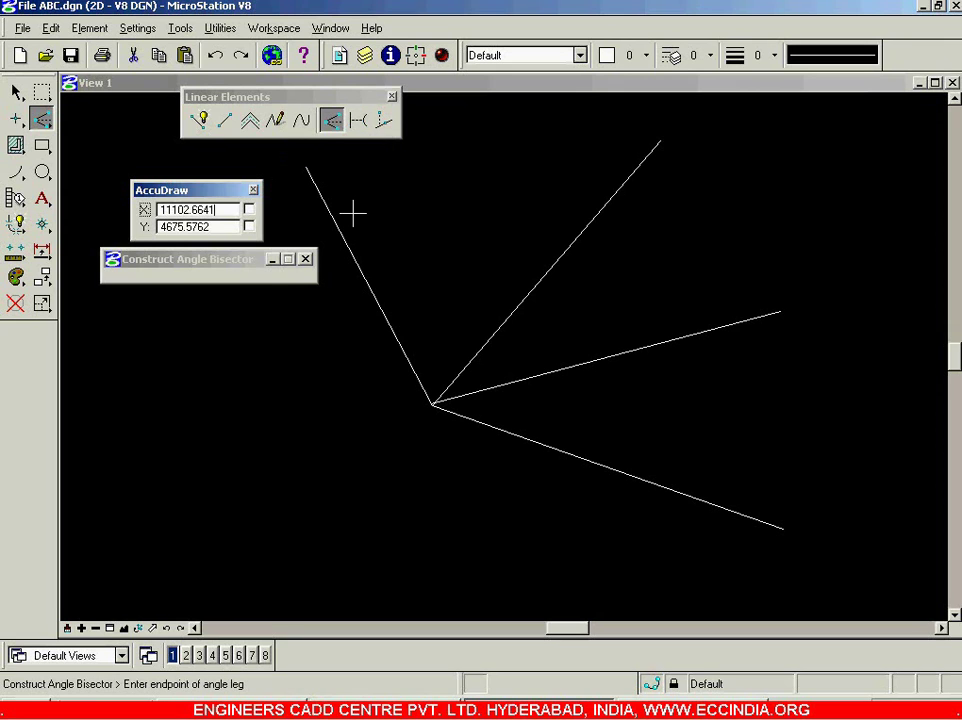
Bisect the angle between the upper-right and upper-left lines, then select all elements
click(660, 143)
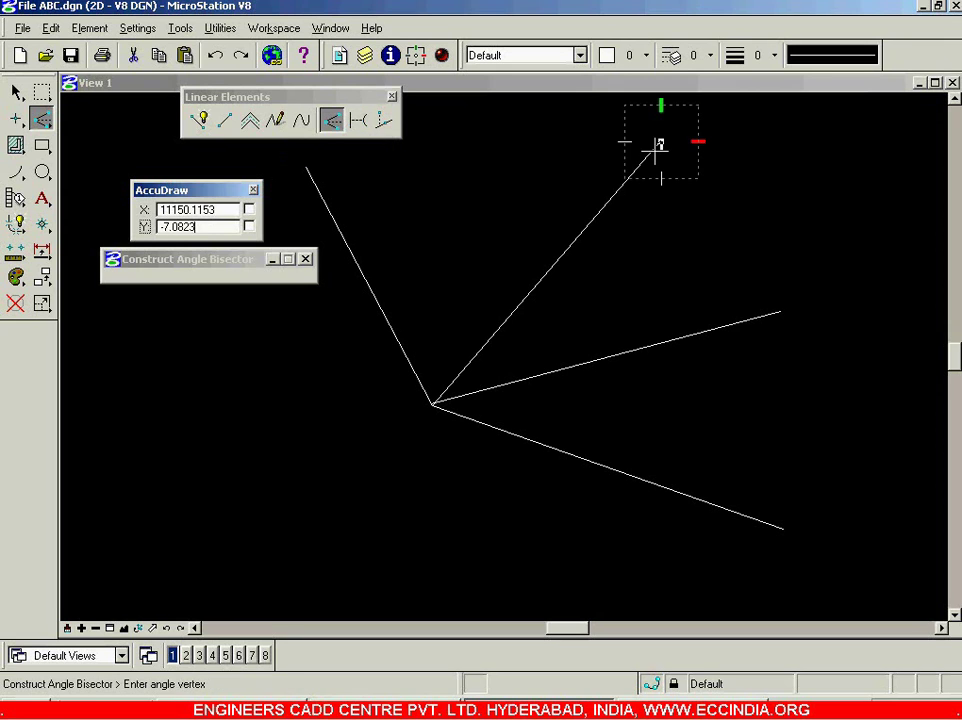
click(432, 401)
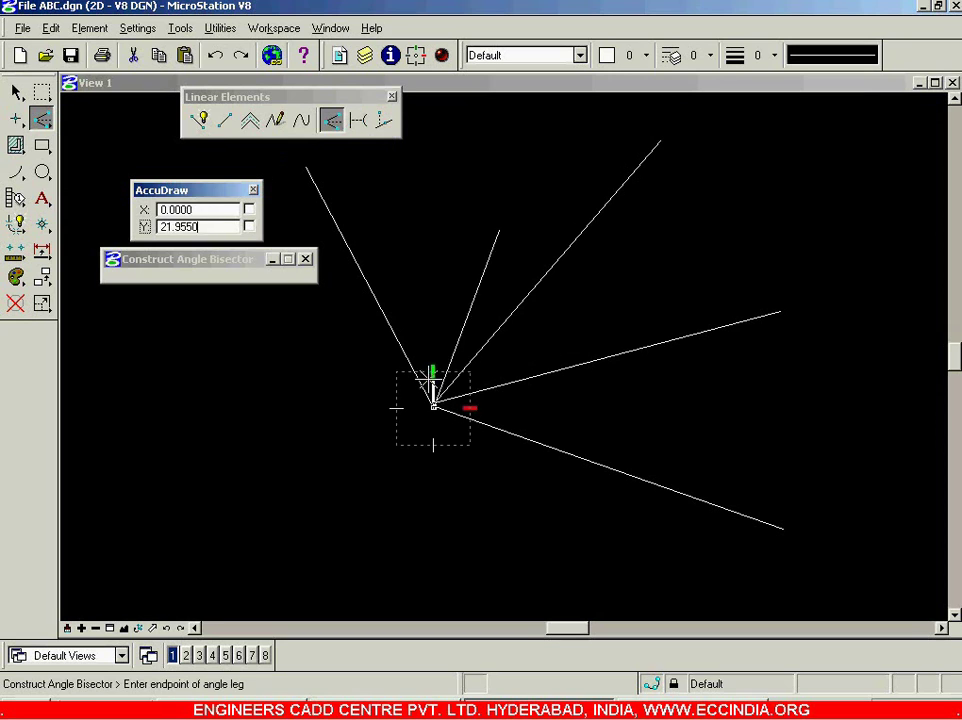
click(308, 164)
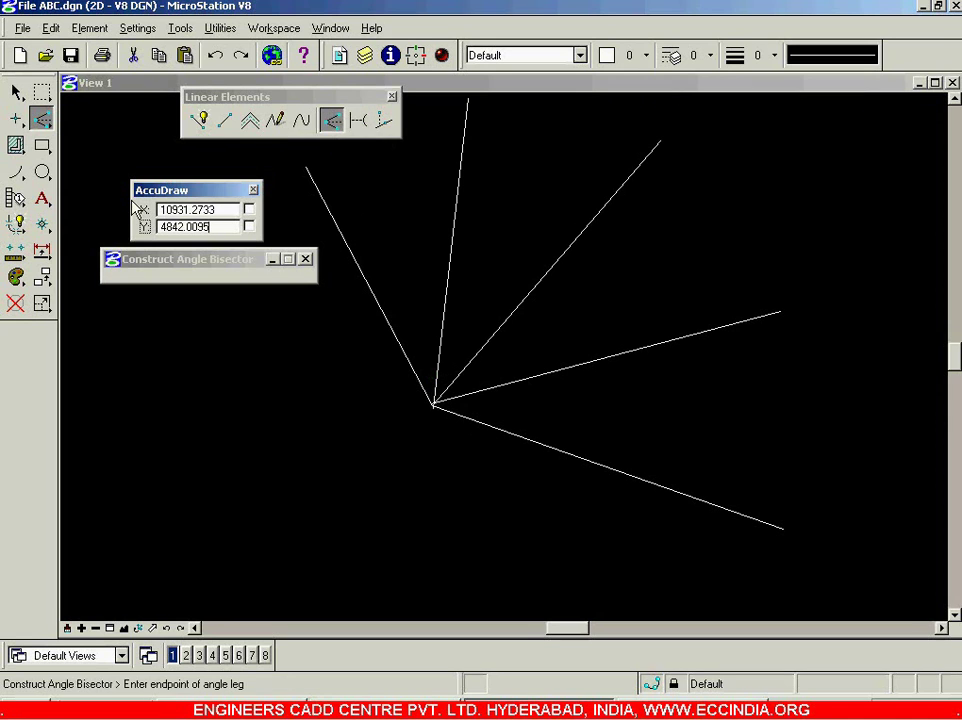
click(849, 692)
click(805, 637)
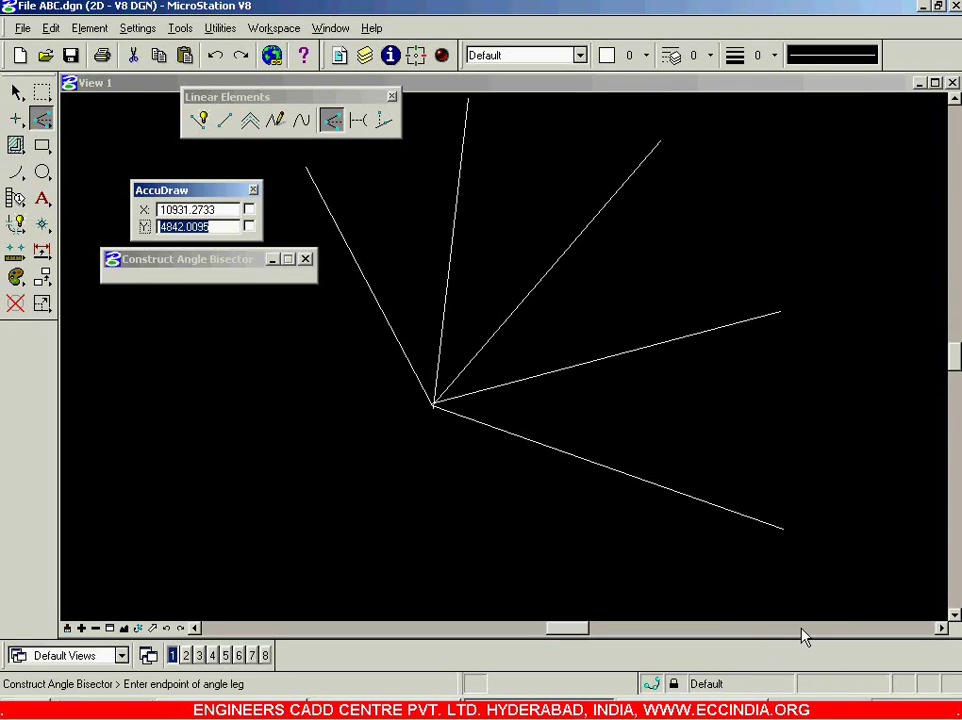
Delete the selected lines and draw a large SmartLine arc using Arcs segments
key(Delete)
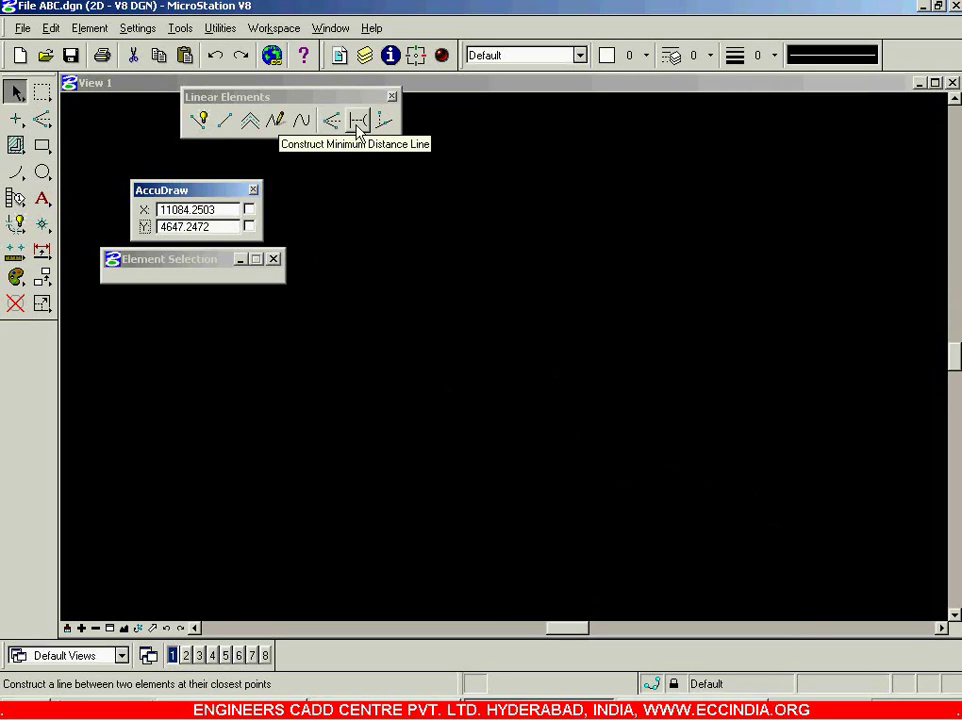
click(201, 125)
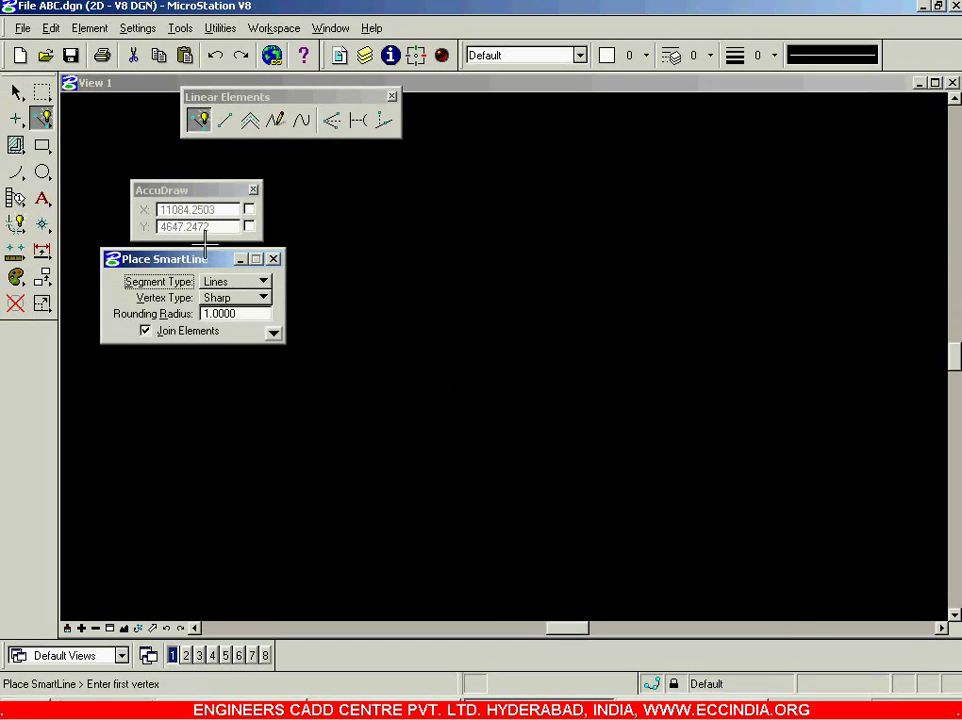
click(261, 282)
click(248, 297)
click(394, 514)
click(470, 386)
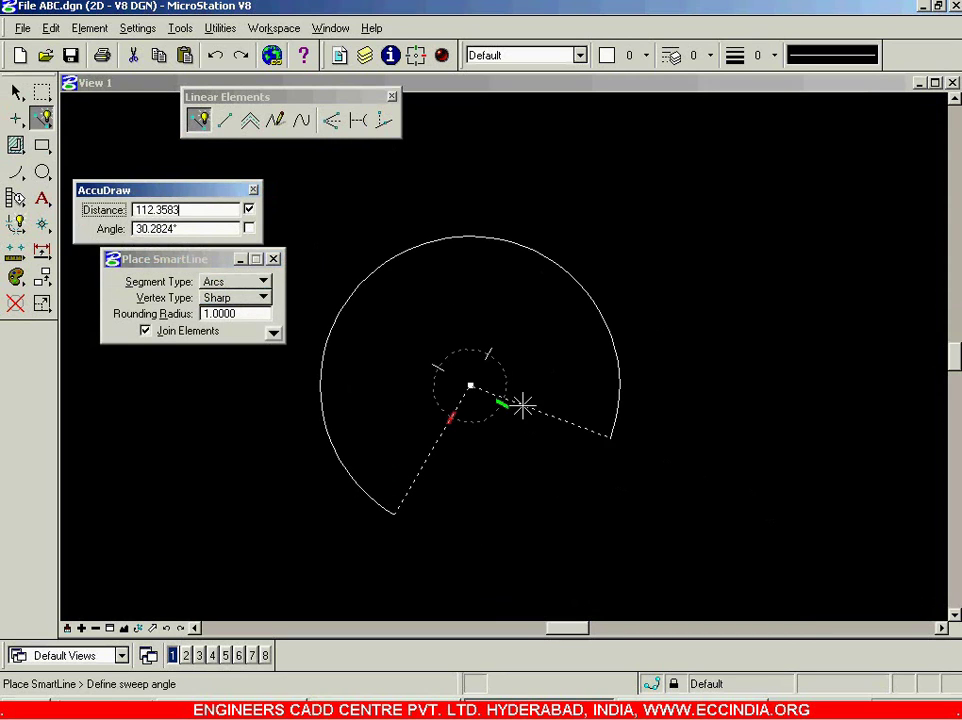
click(573, 376)
right_click(365, 300)
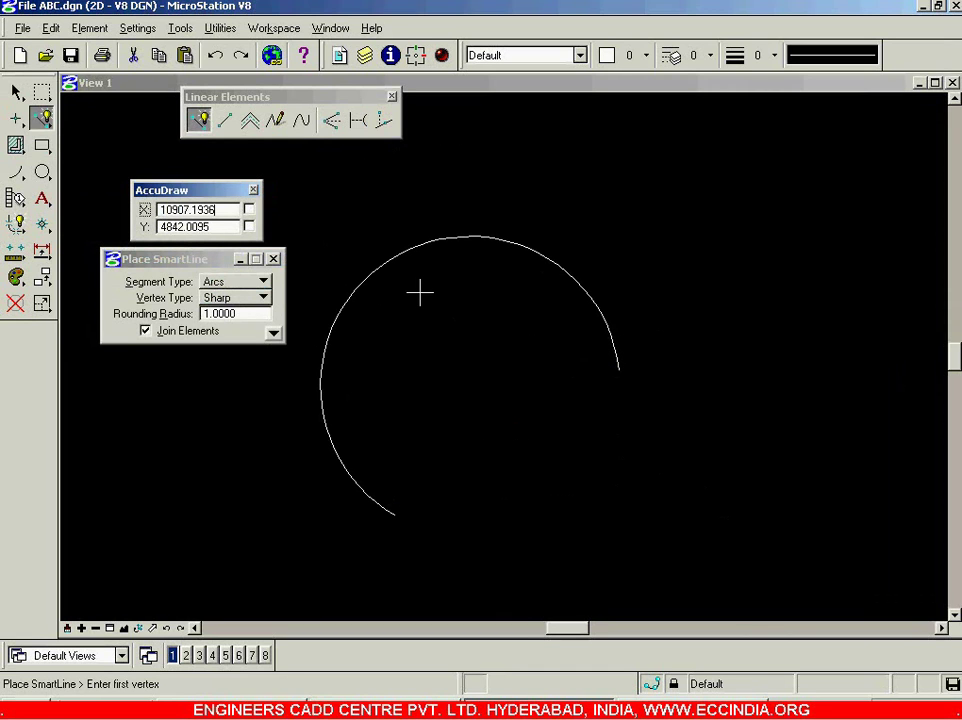
Switch SmartLine segments to Lines and draw a long diagonal line from the top to the lower left
shift+drag(618, 443, 554, 432)
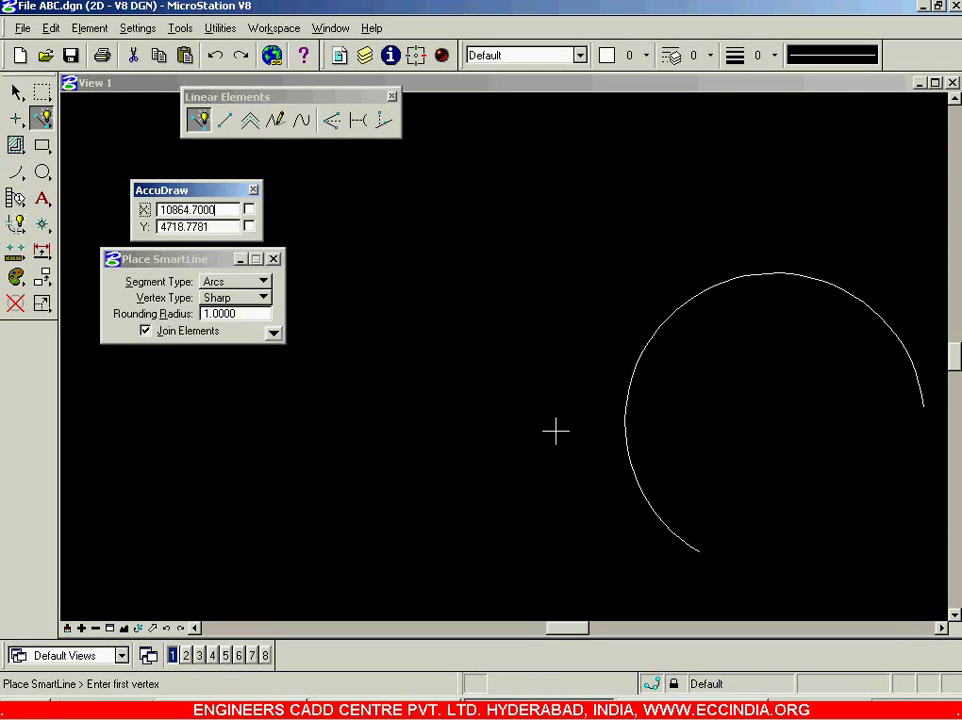
click(686, 131)
right_click(449, 265)
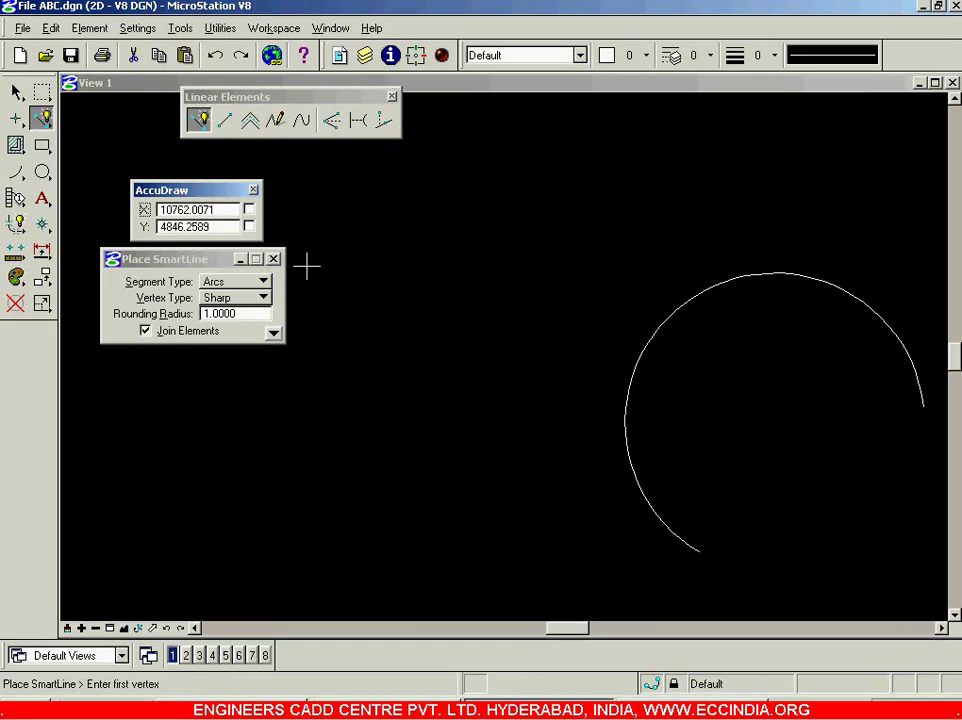
click(264, 282)
click(234, 263)
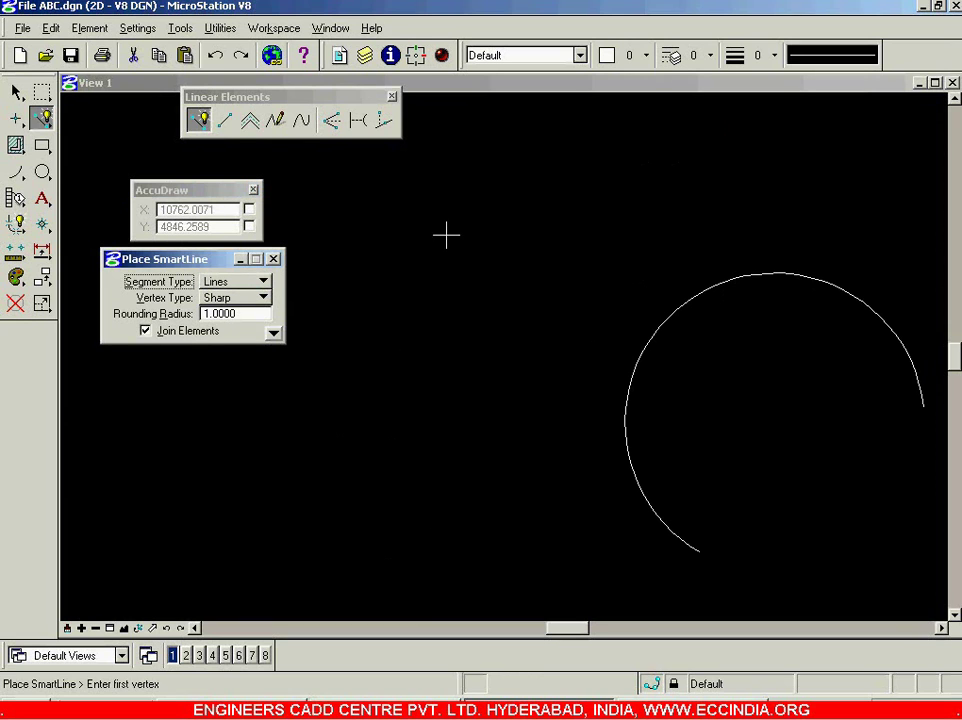
click(691, 127)
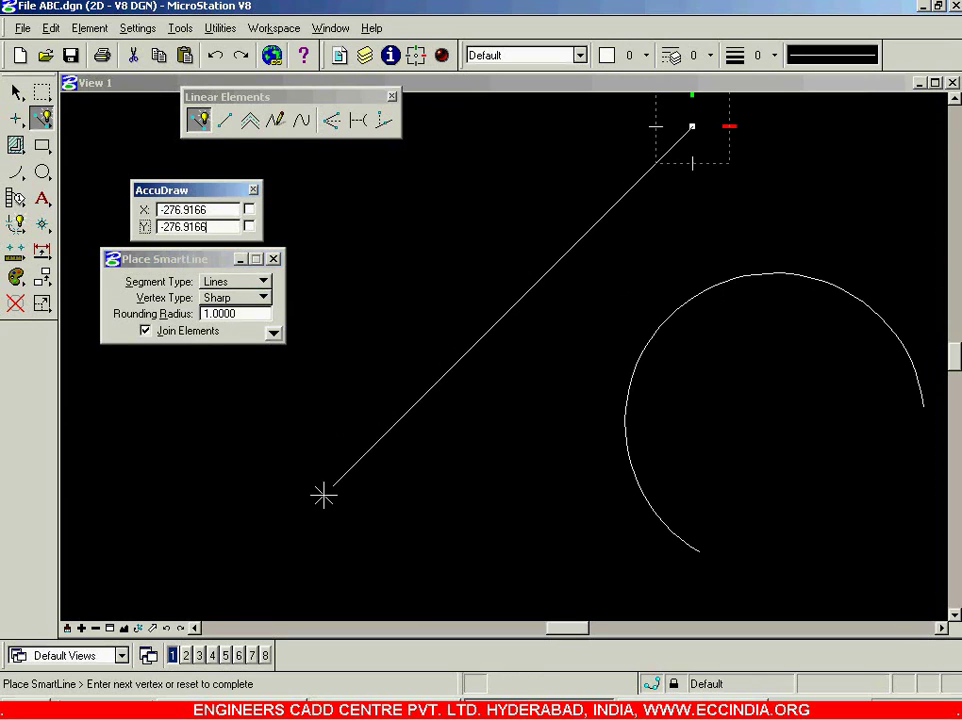
click(295, 539)
right_click(295, 539)
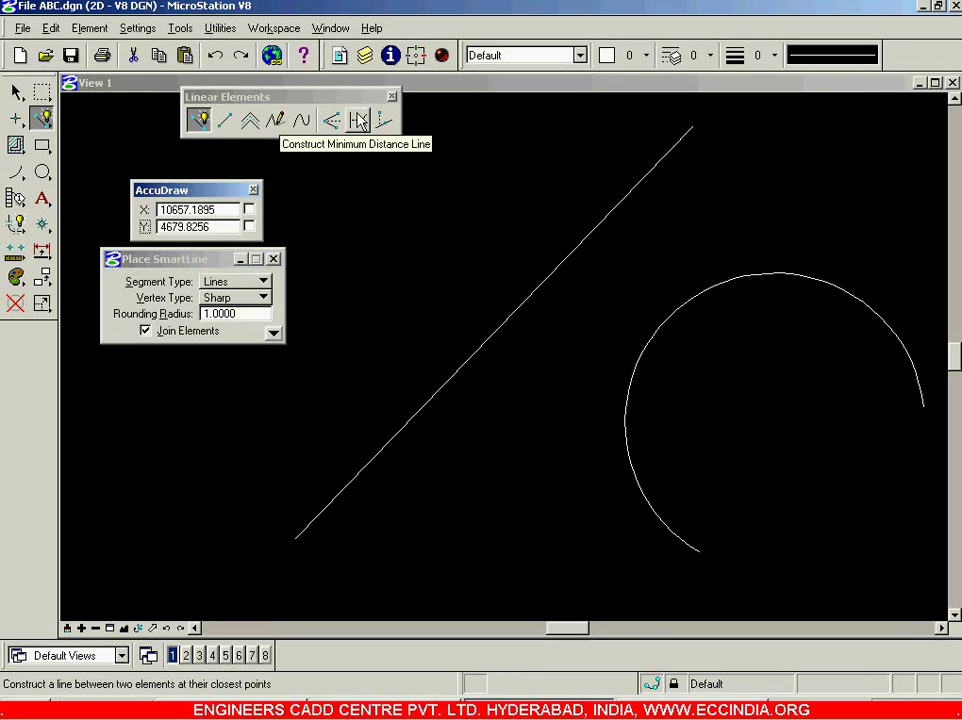
Construct the 86.3048mm minimum distance line between the arc and the diagonal line
click(358, 121)
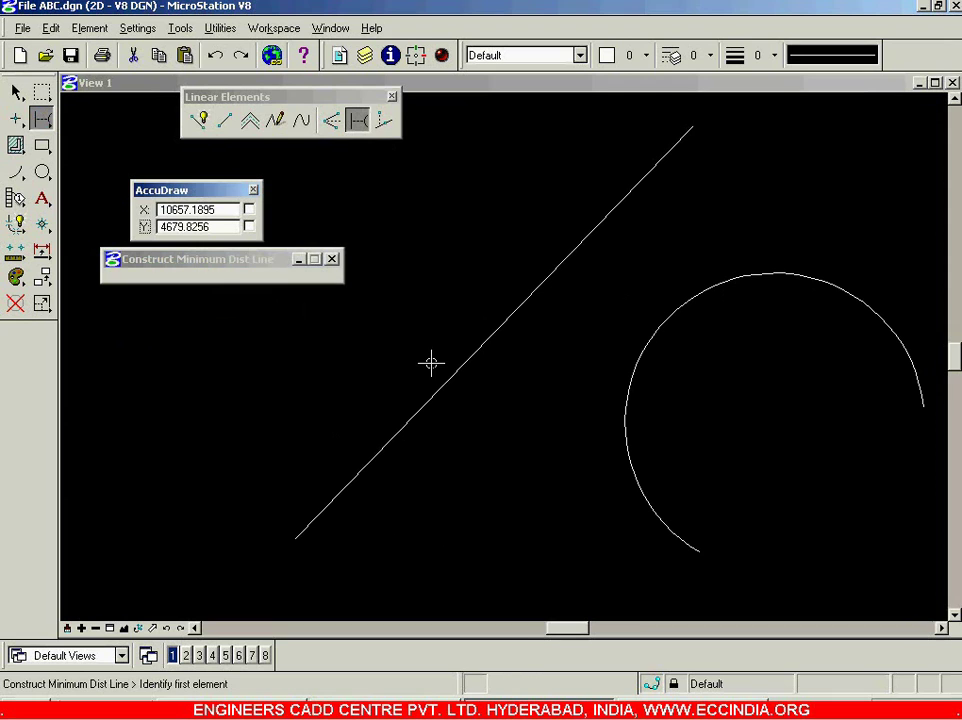
click(647, 343)
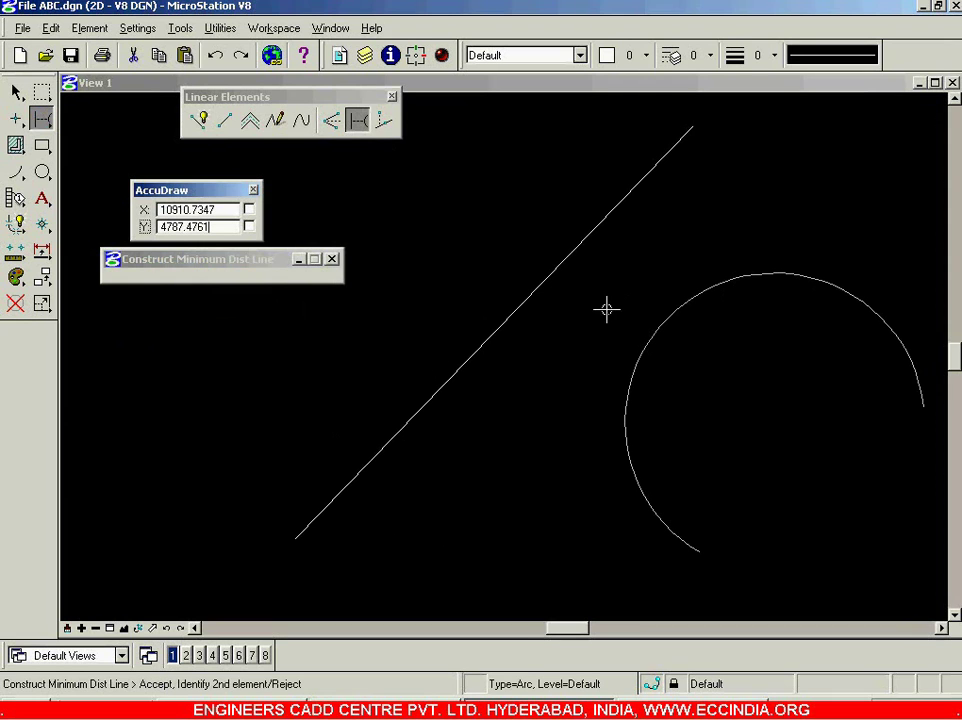
click(556, 278)
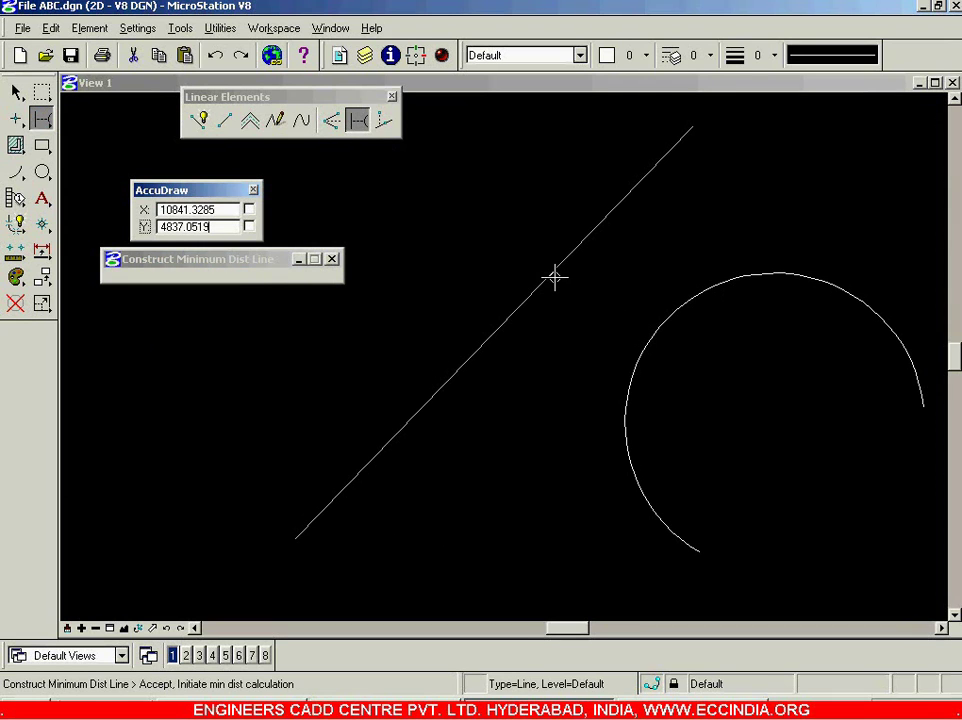
click(475, 531)
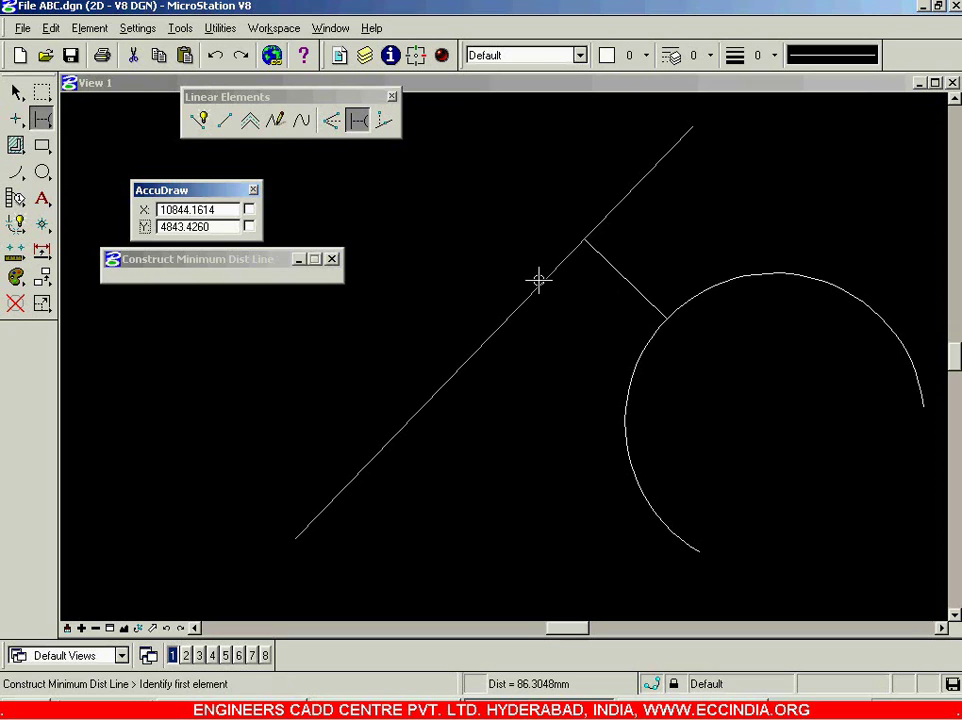
Draw a half-circle SmartLine arc below the diagonal line using Arcs segments
click(201, 121)
click(230, 284)
click(234, 297)
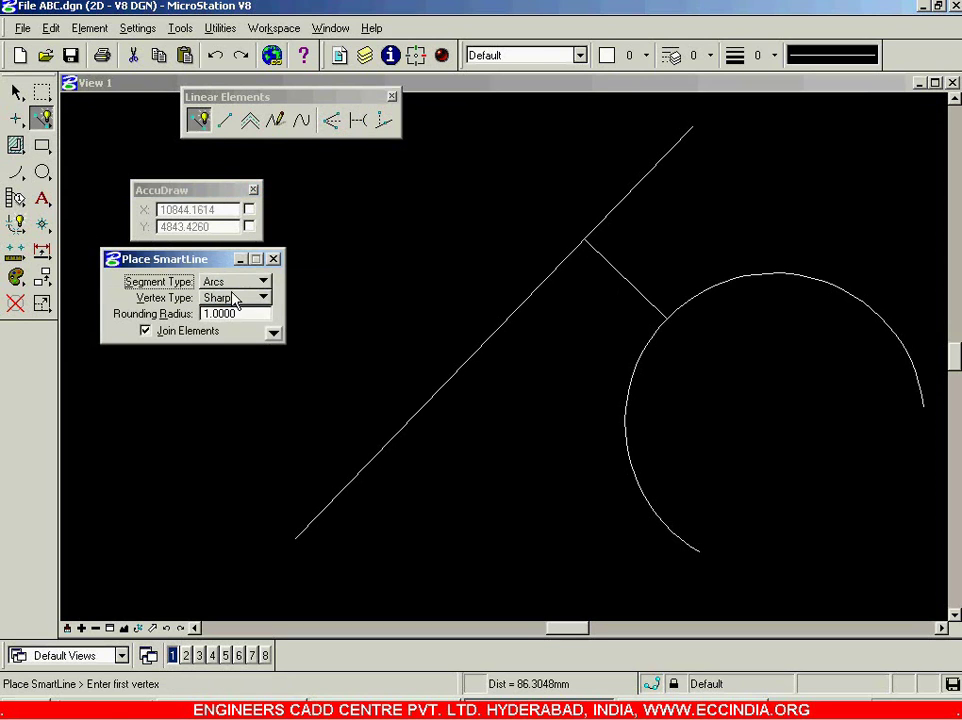
click(429, 542)
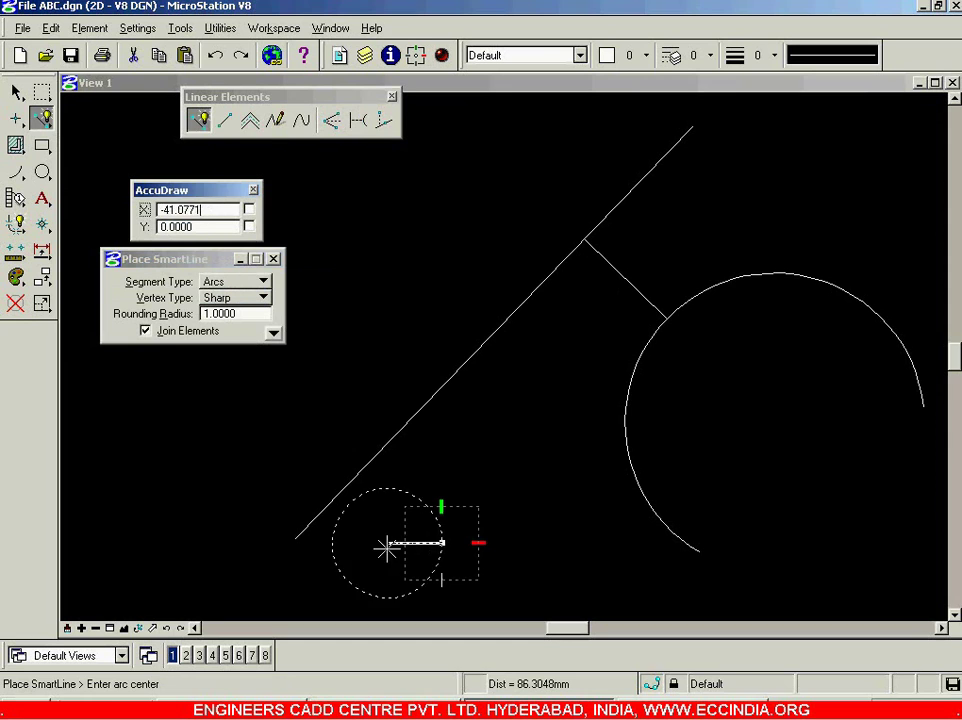
click(409, 541)
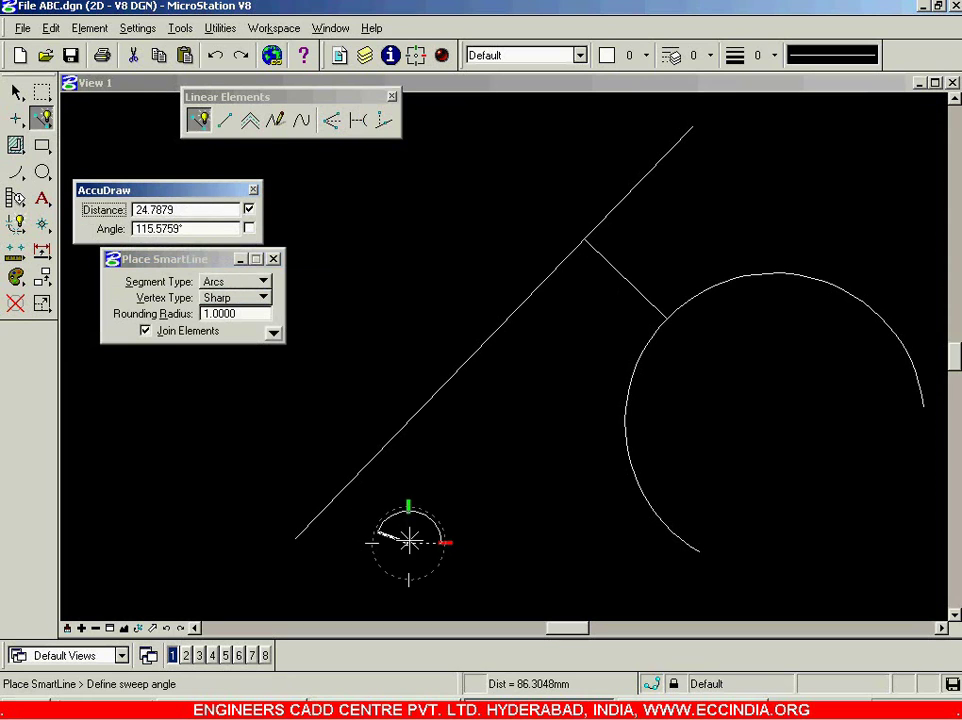
click(352, 545)
right_click(318, 539)
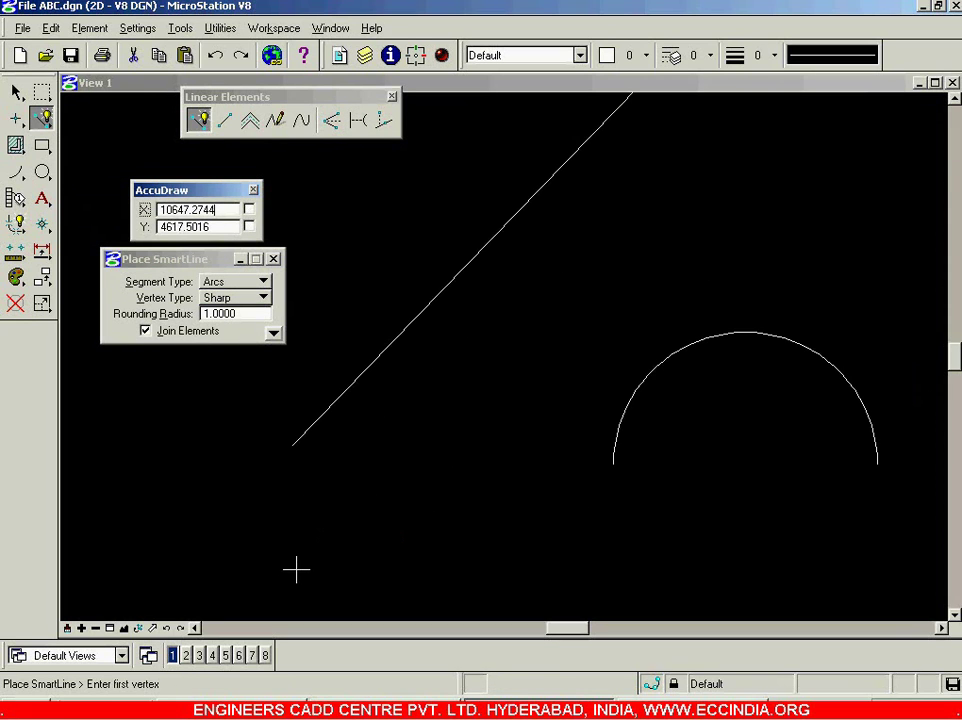
Join the long line and the half-circle arc with a 38.8739mm minimum distance line
scroll(580, 477, down, 2)
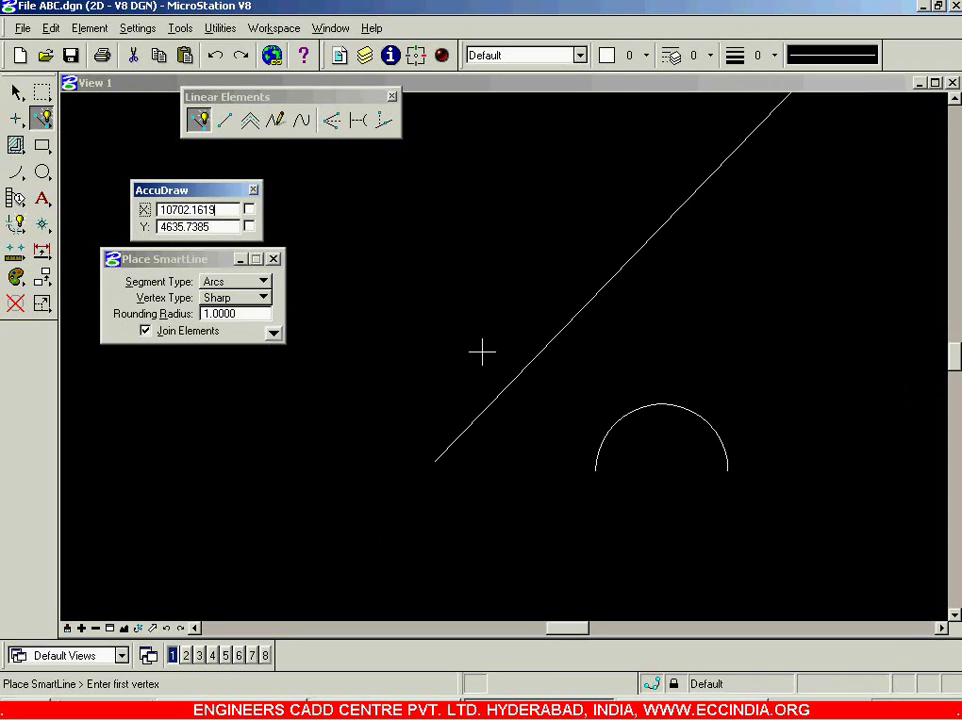
click(358, 120)
click(543, 346)
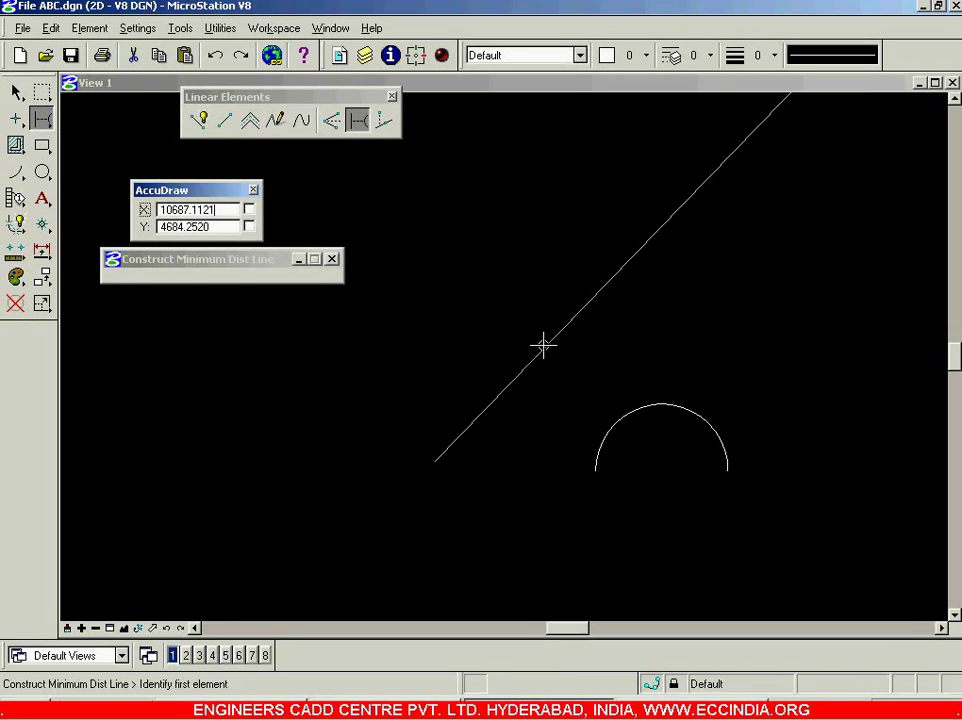
click(620, 418)
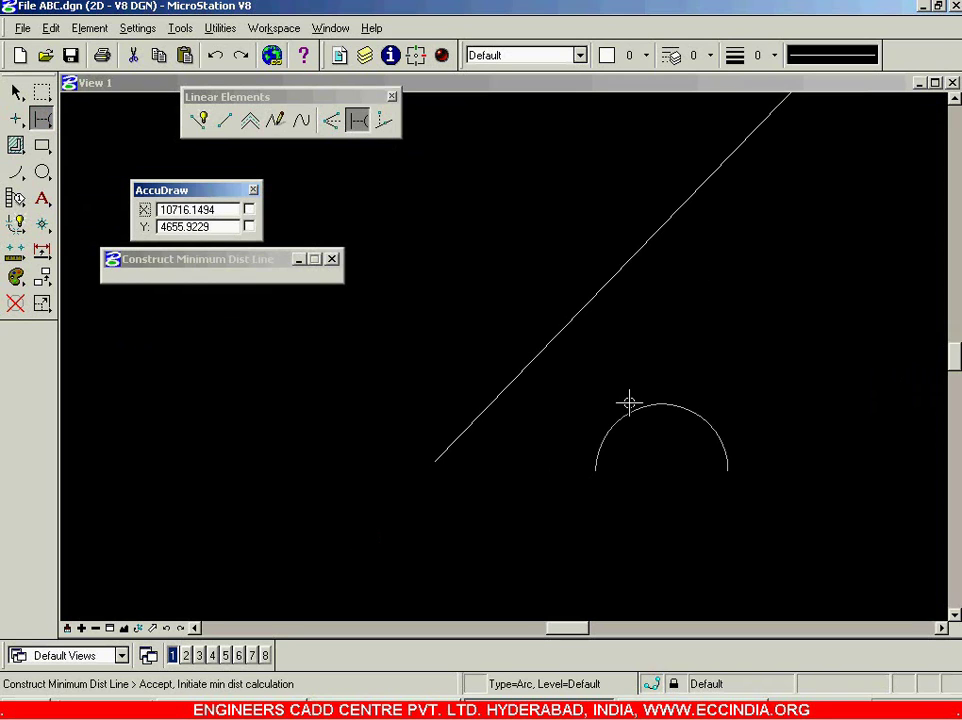
click(835, 348)
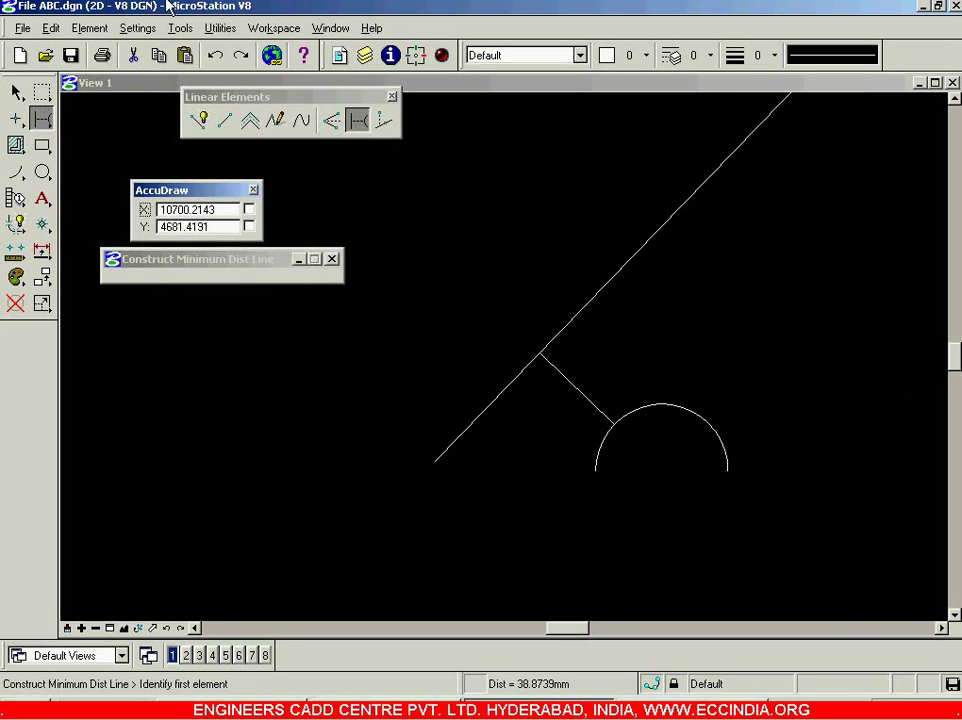
Draw three separate diagonal SmartLine lines: one in the middle, one on the right, one at lower left
click(200, 121)
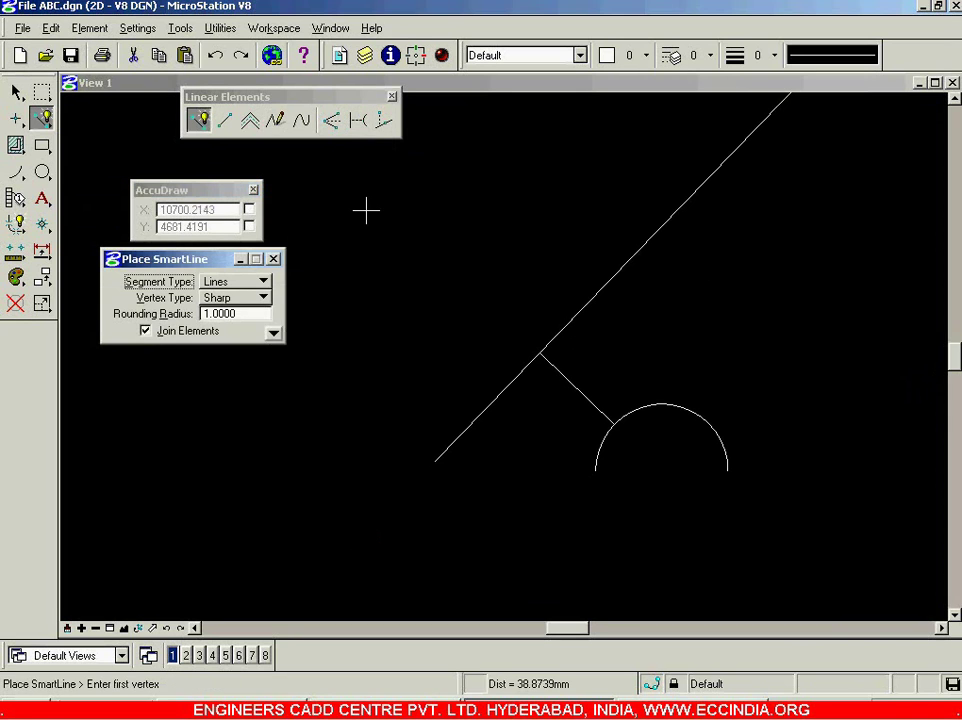
scroll(471, 404, down, 5)
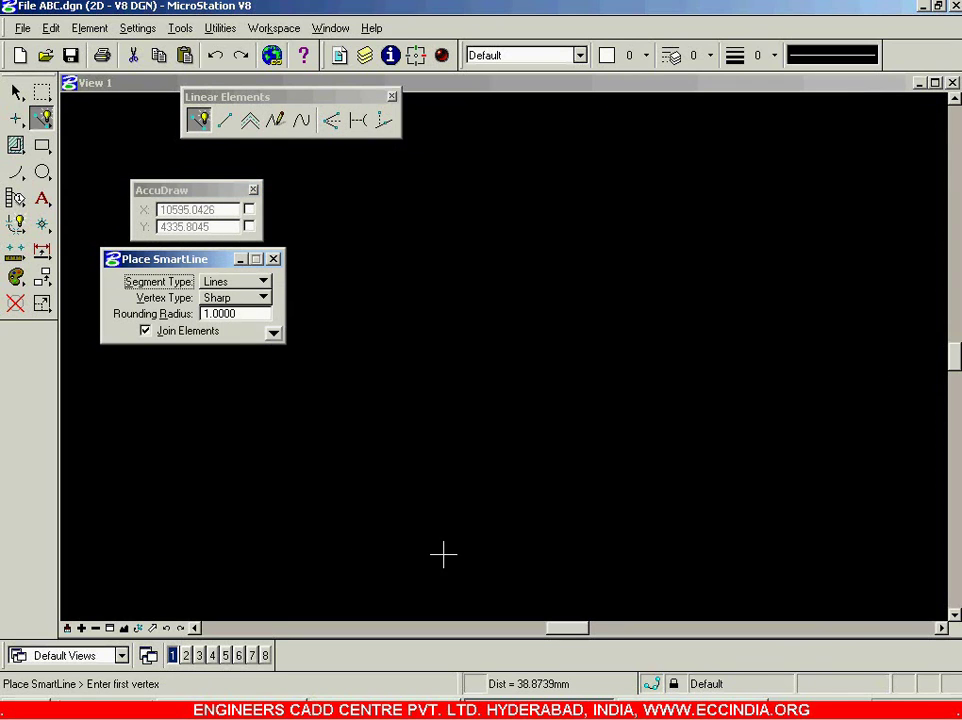
click(580, 539)
click(377, 257)
right_click(376, 408)
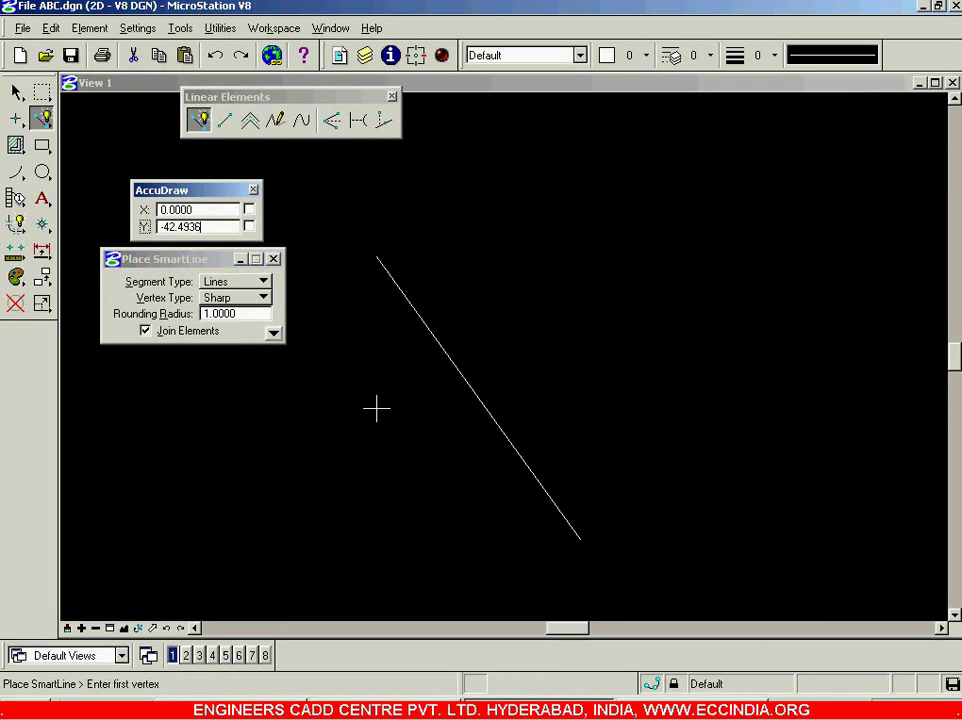
click(735, 459)
click(900, 220)
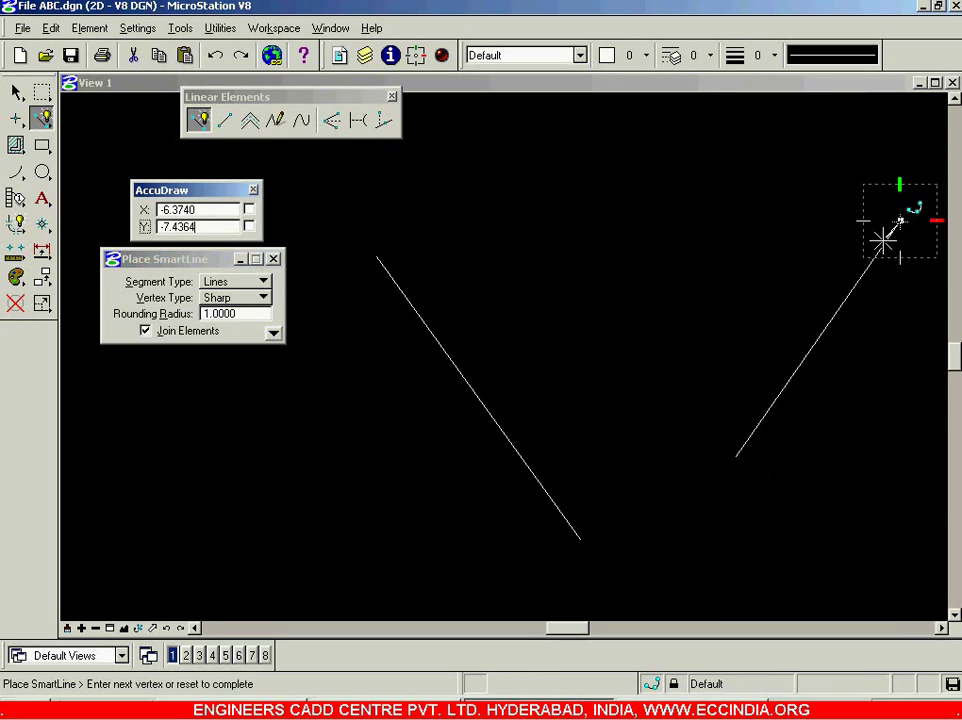
right_click(400, 480)
click(262, 552)
right_click(120, 426)
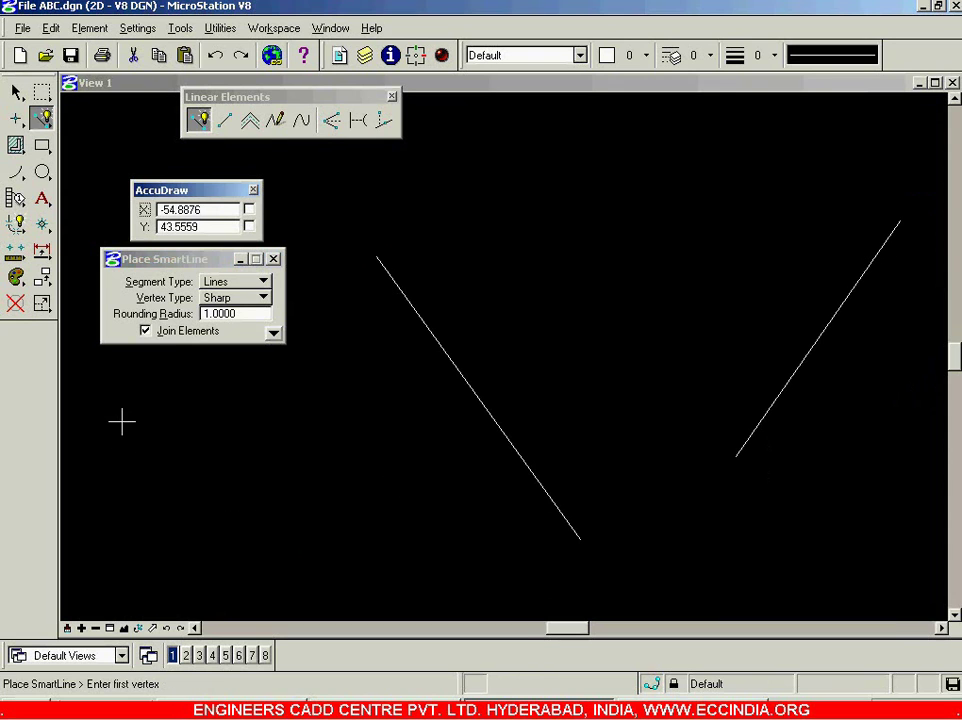
click(227, 524)
click(83, 385)
right_click(189, 423)
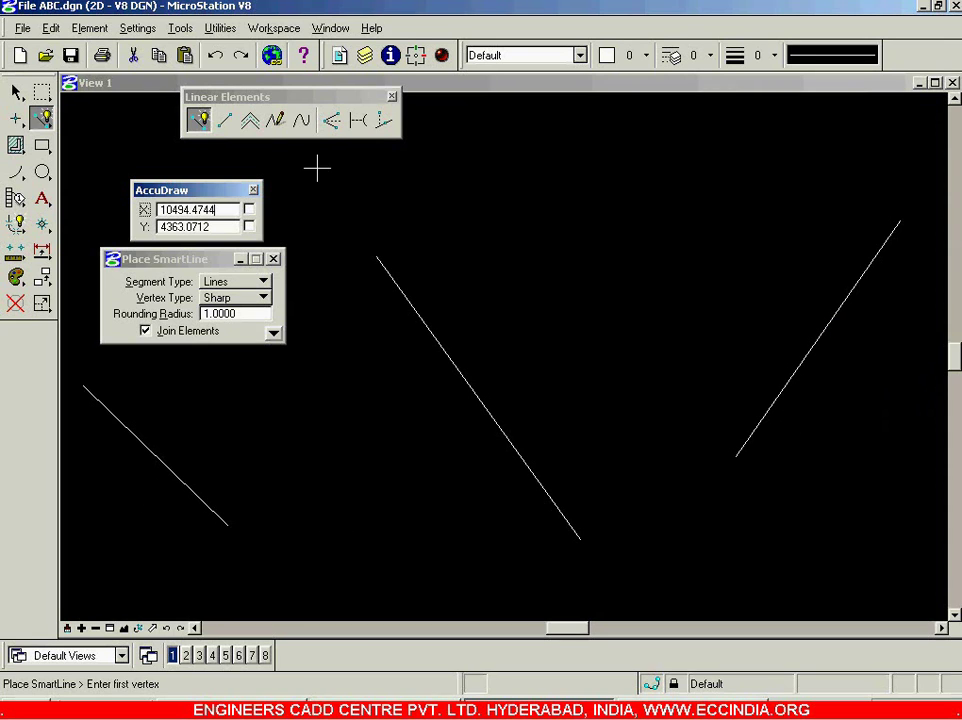
Start Construct Line at Active Angle (From Point, 90°) and identify the middle diagonal line
click(383, 121)
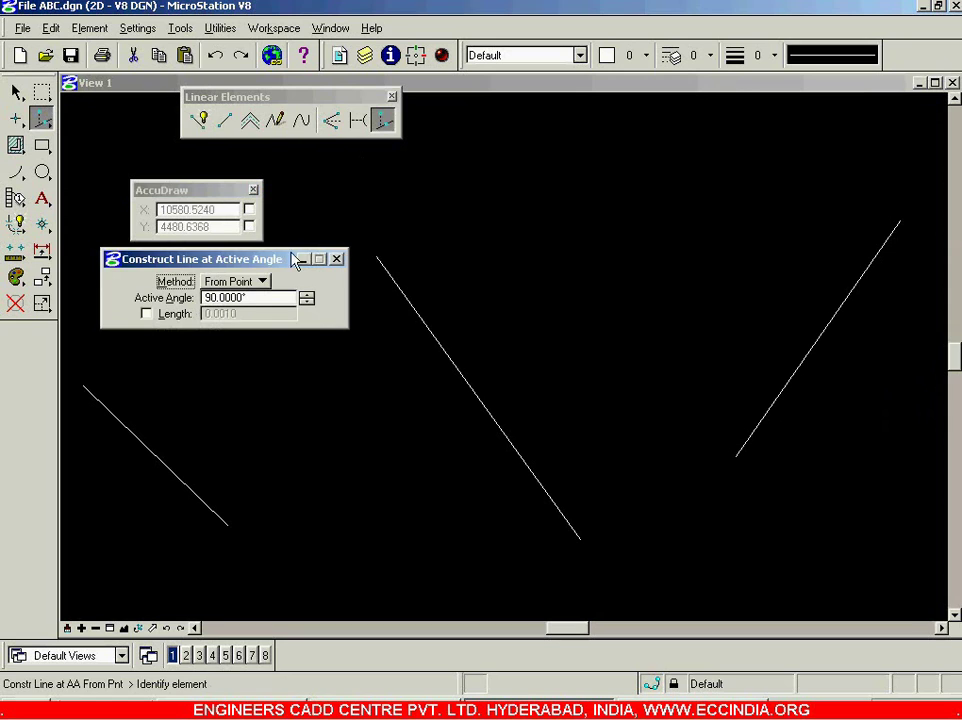
drag(288, 262, 228, 263)
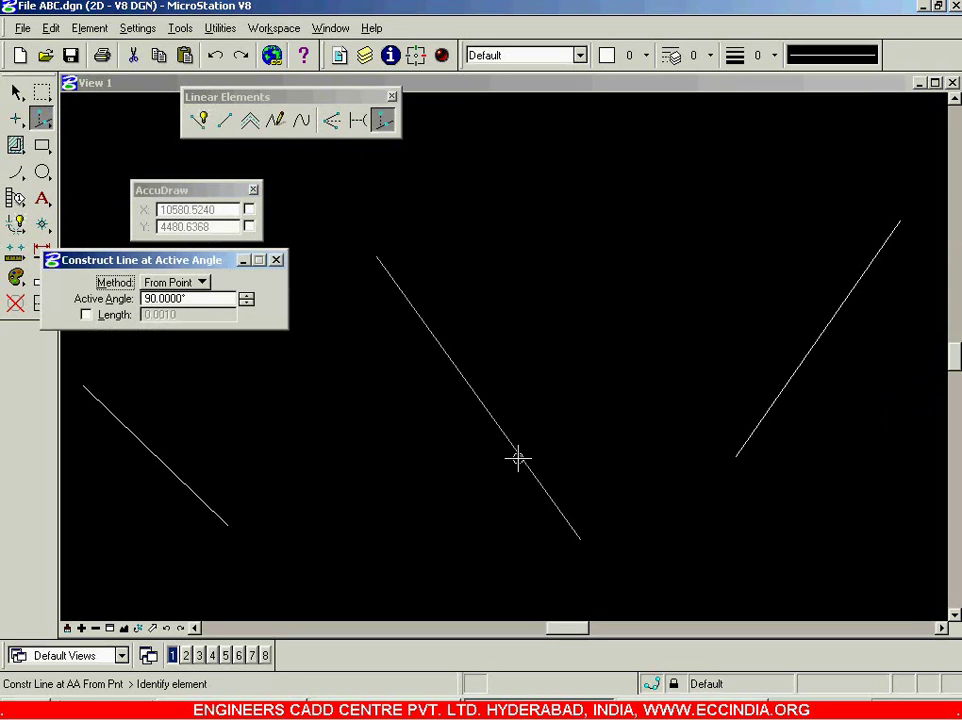
click(555, 510)
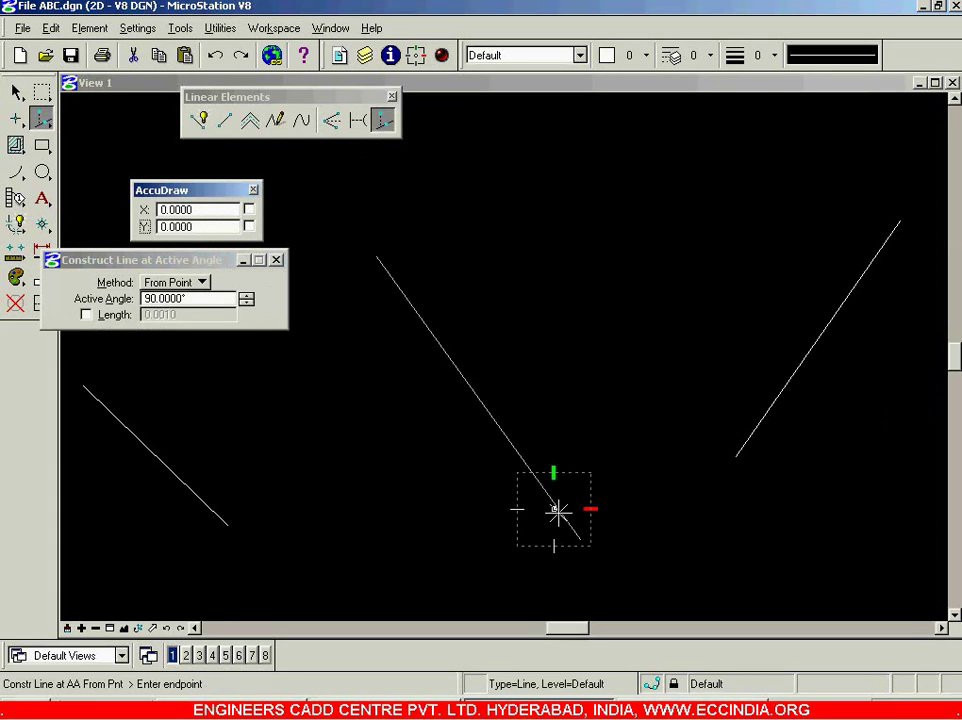
right_click(618, 580)
click(537, 484)
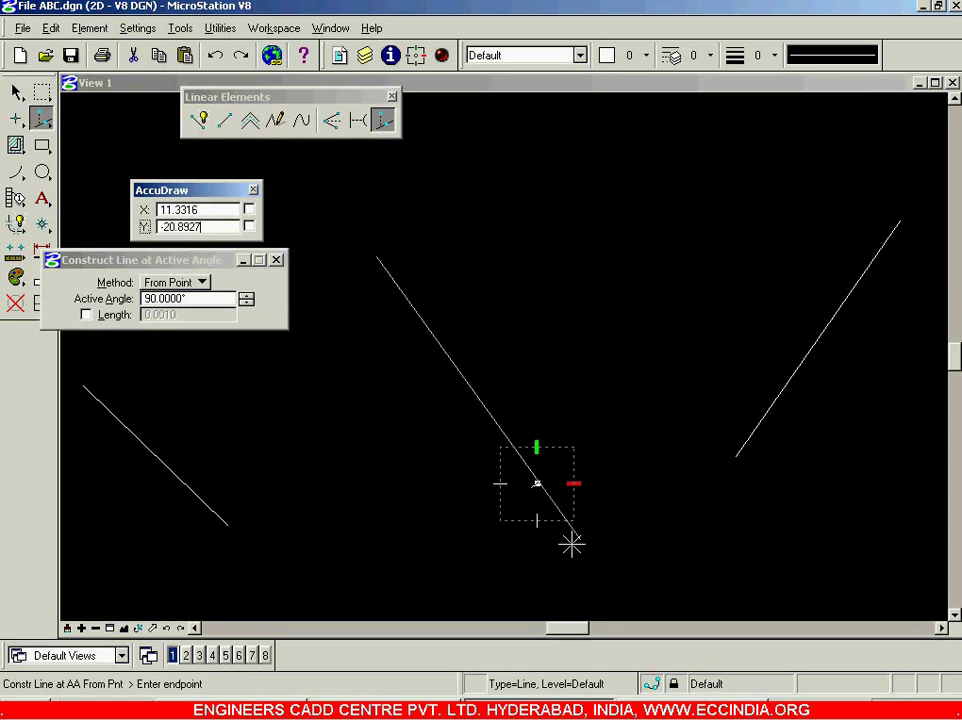
right_click(612, 575)
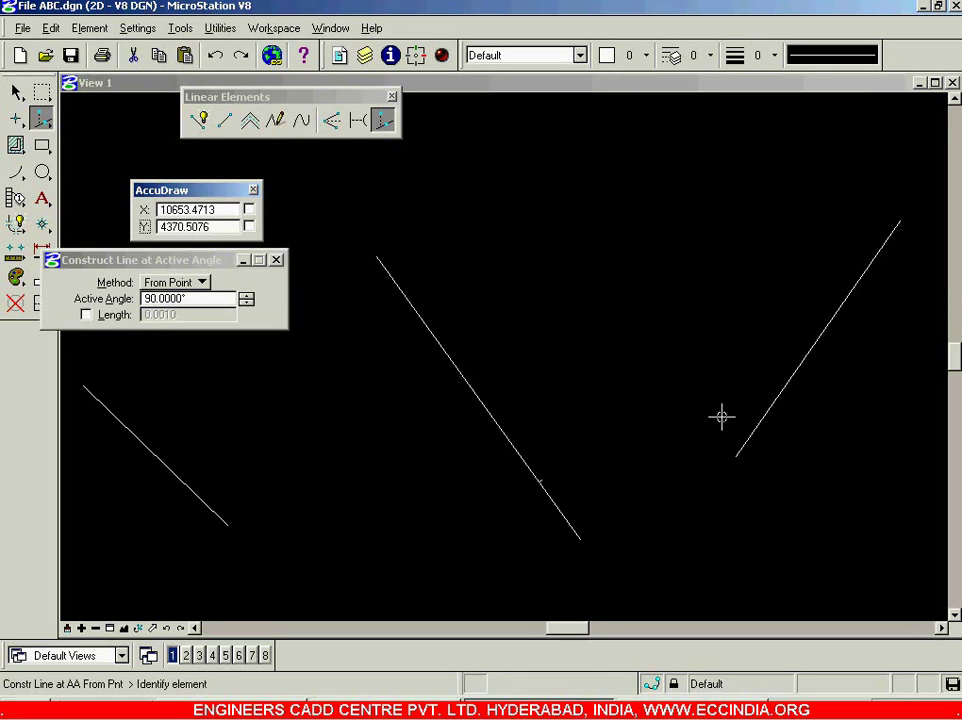
click(276, 259)
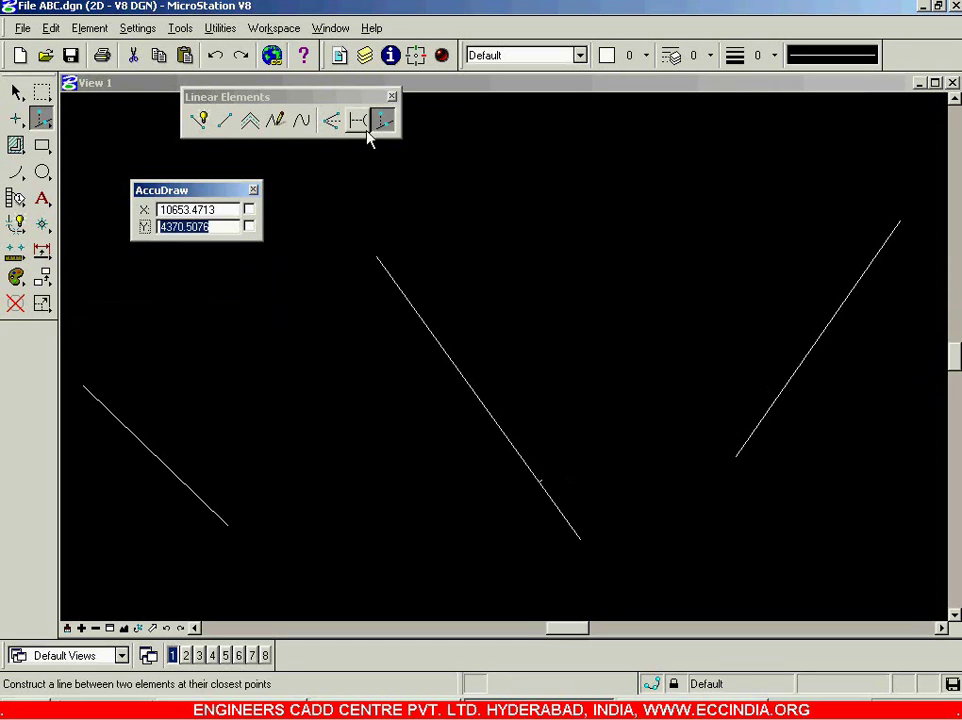
click(383, 119)
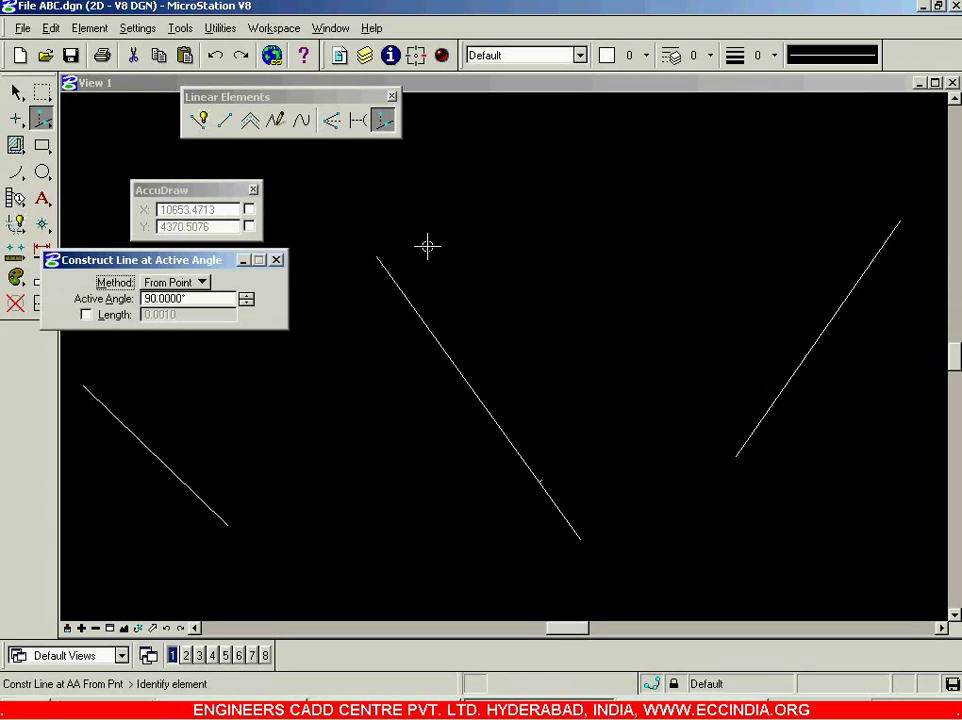
click(426, 326)
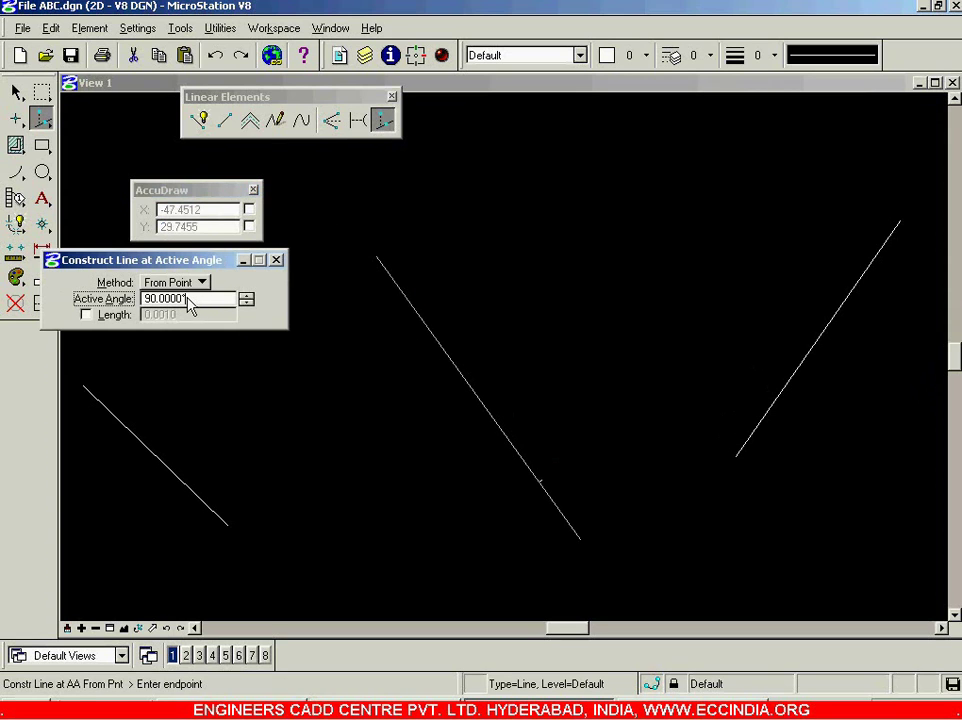
Set the active angle to 0° and extend the middle line upper-left and the right line downward
click(90, 302)
text(0)
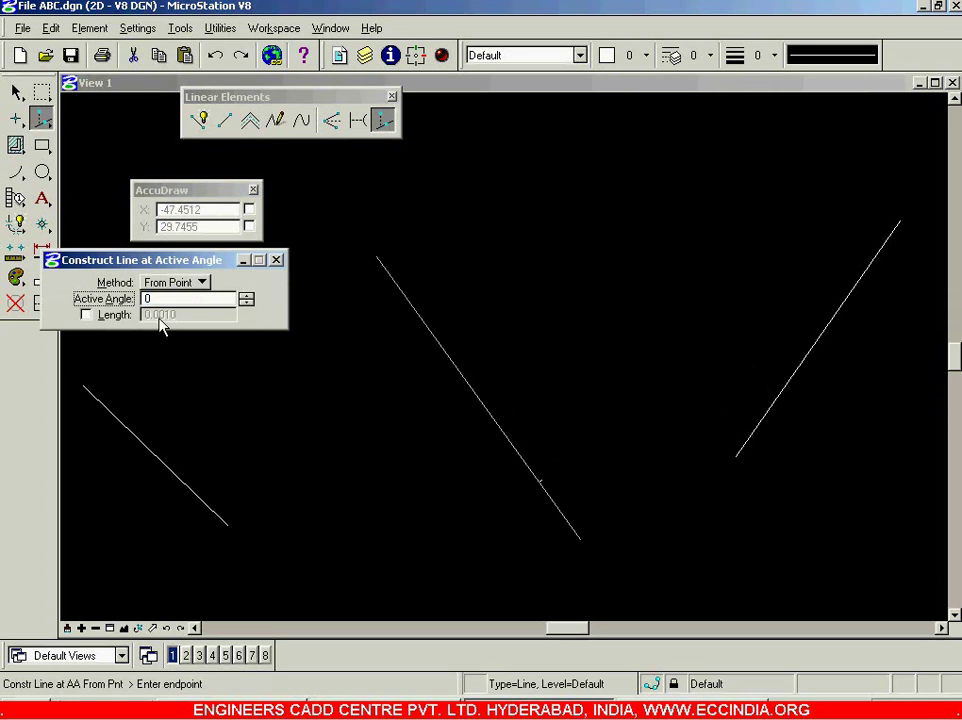
key(Tab)
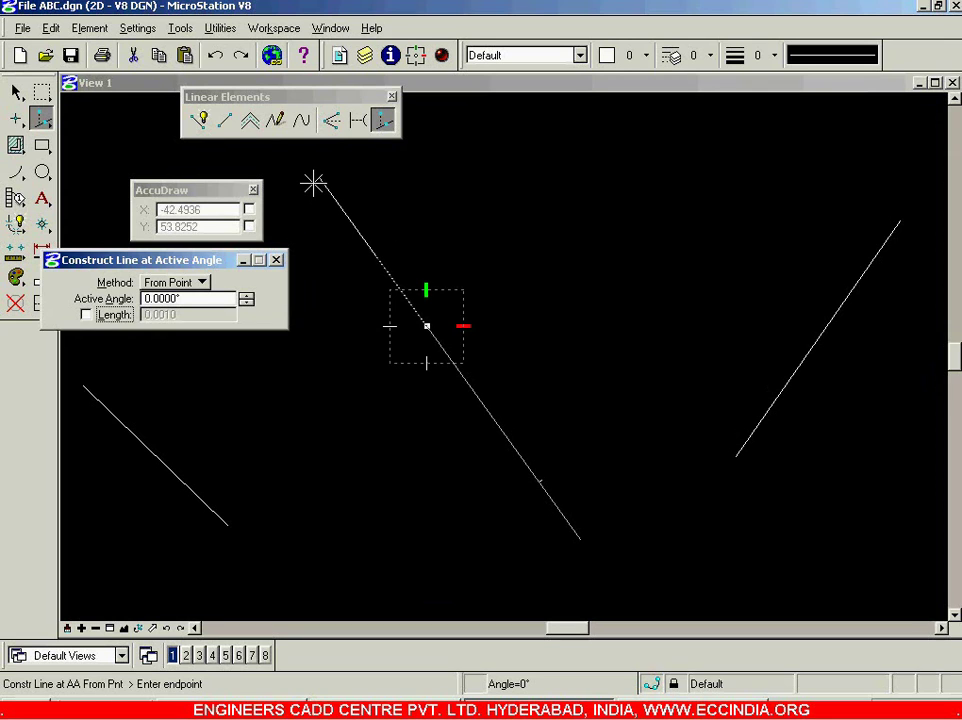
click(308, 163)
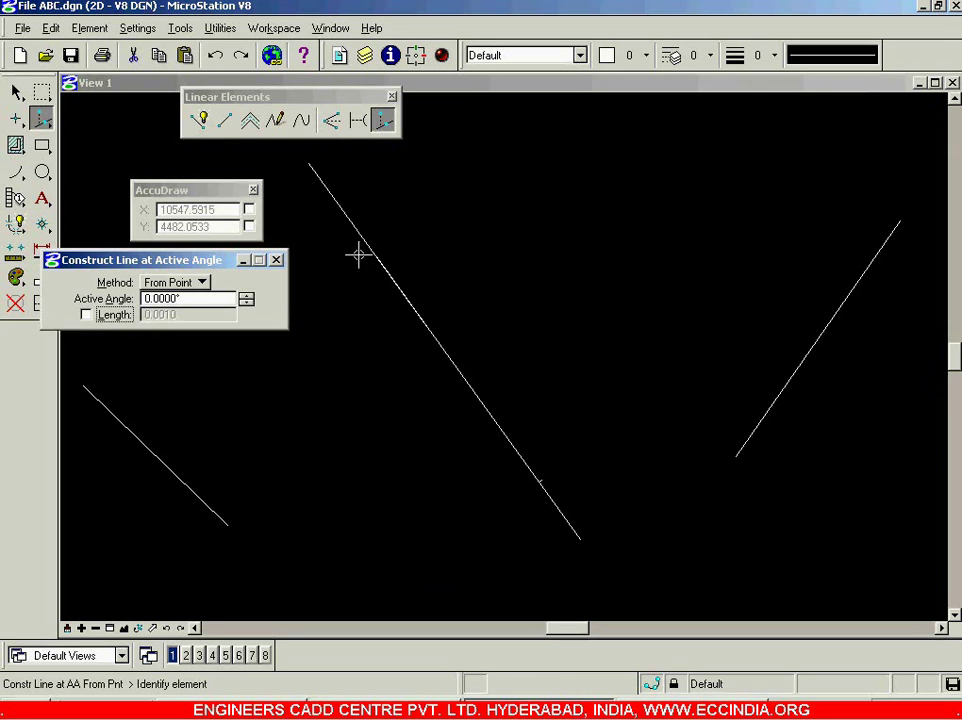
click(787, 387)
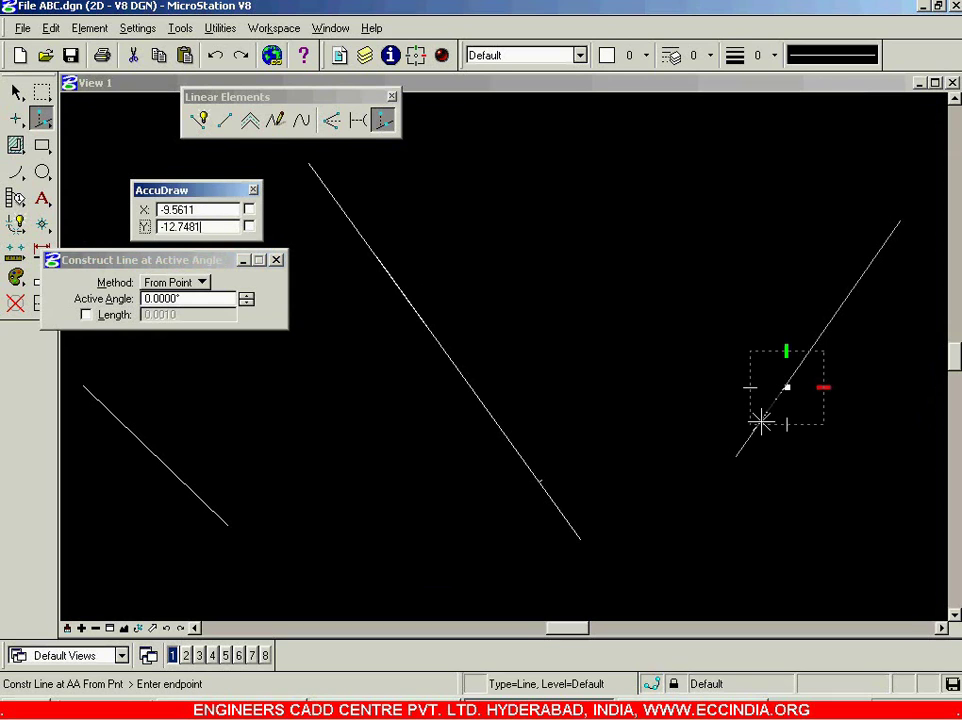
click(624, 576)
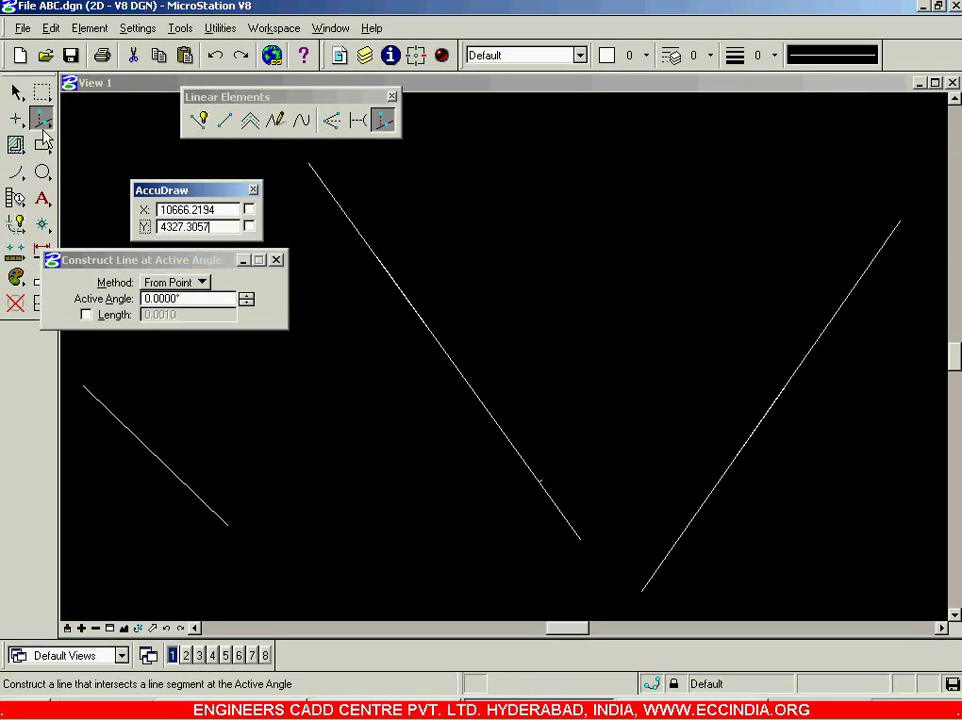
With Element Selection, drag the middle constructed lines apart into two parallel offset lines
click(16, 92)
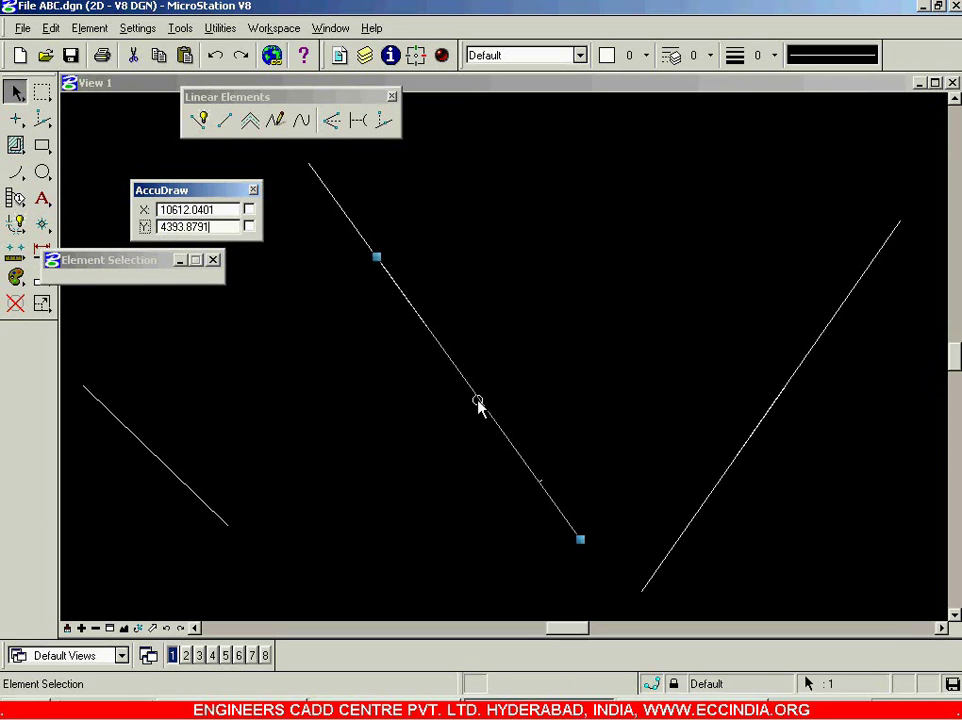
drag(477, 393, 548, 327)
click(502, 344)
drag(363, 234, 453, 269)
click(401, 410)
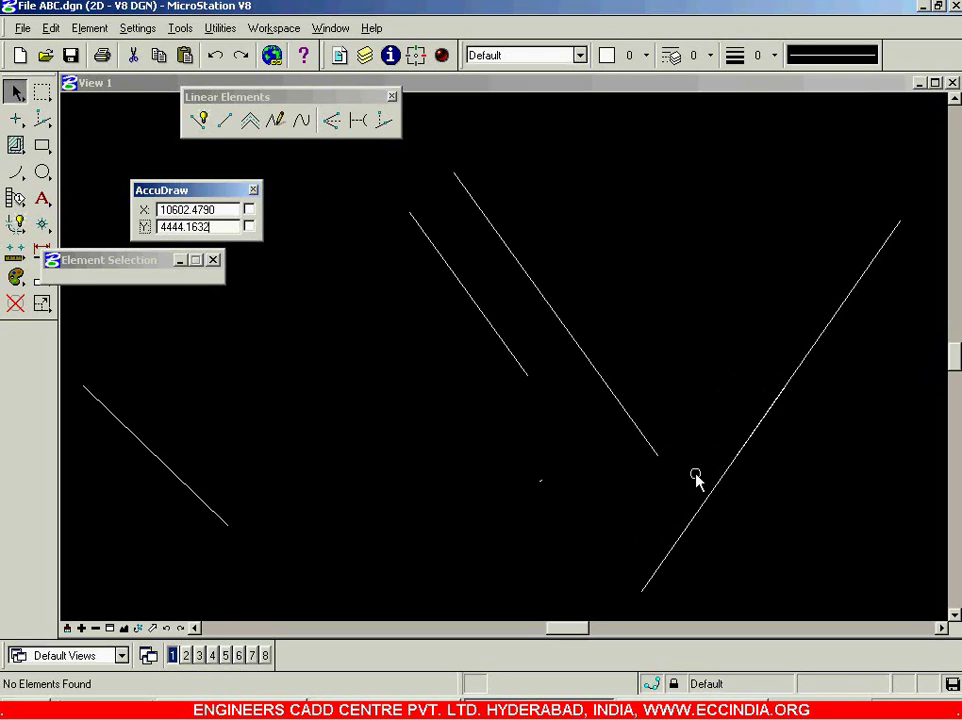
Drag the right constructed line away from the right diagonal, leaving nothing selected
drag(713, 505, 767, 331)
click(835, 387)
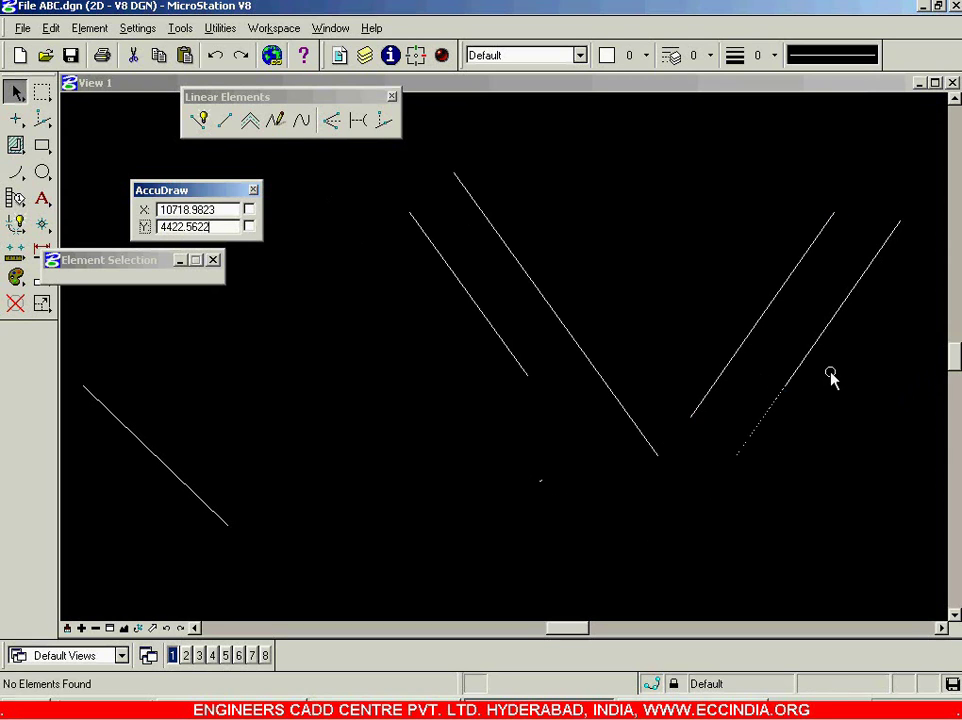
click(814, 351)
click(531, 236)
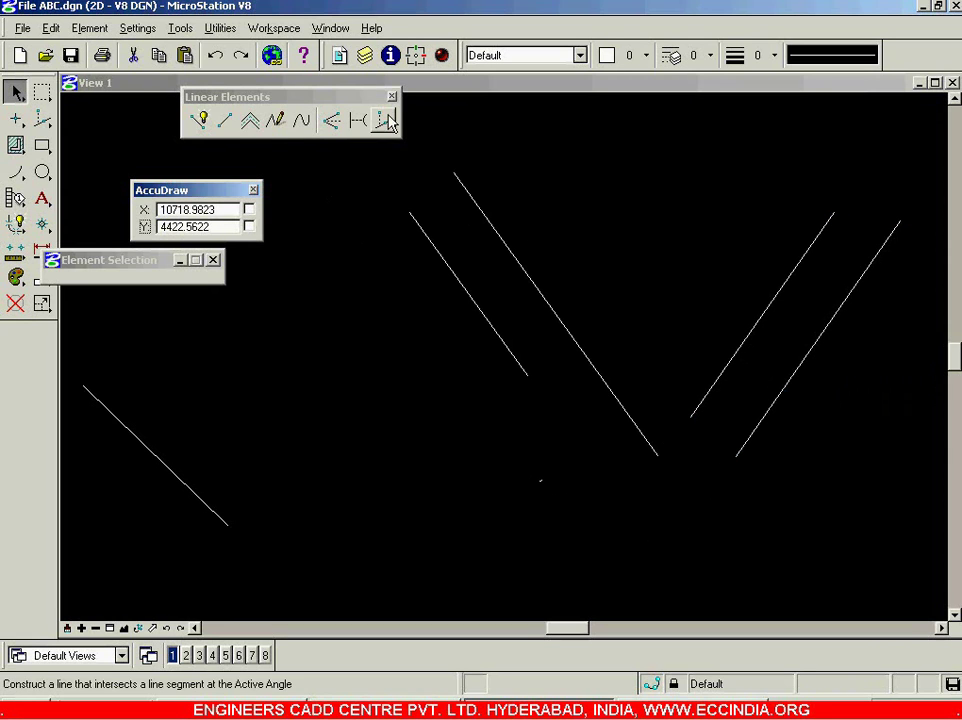